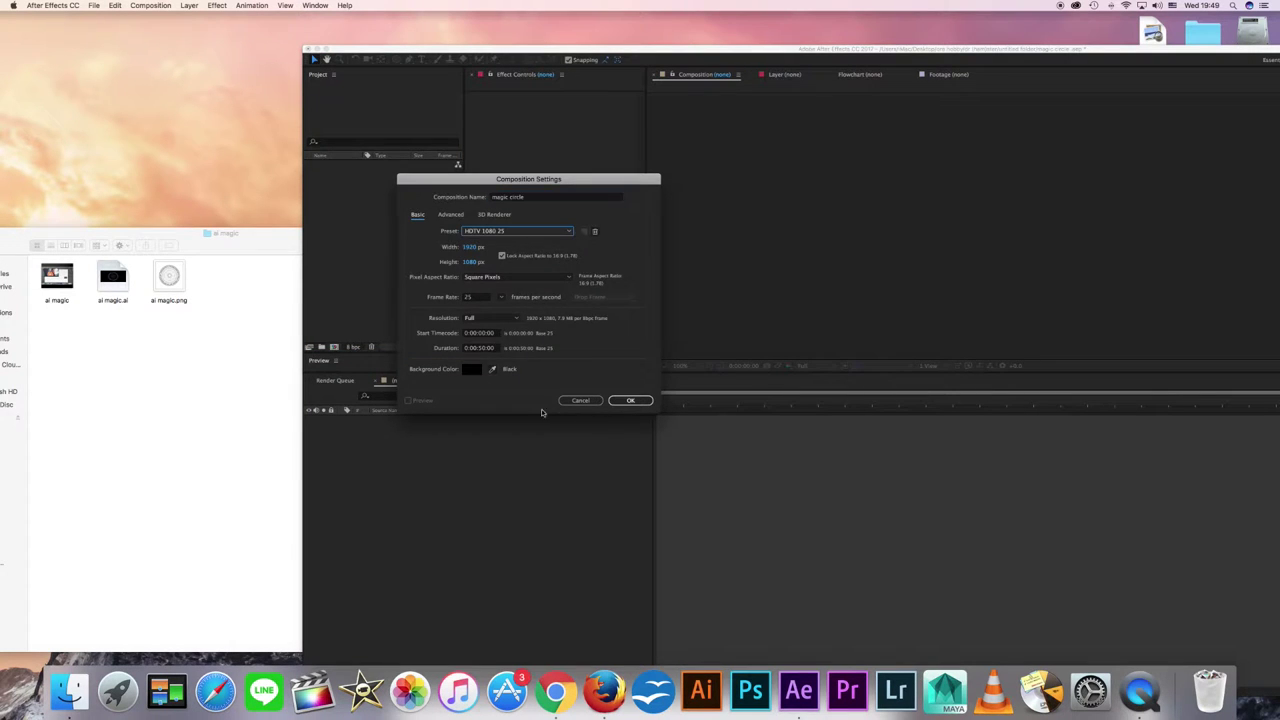
Step: Create a composition named 'magic circle' with the HDTV 1080 25 preset (1920×1080, 25 fps)
left_click(632, 401)
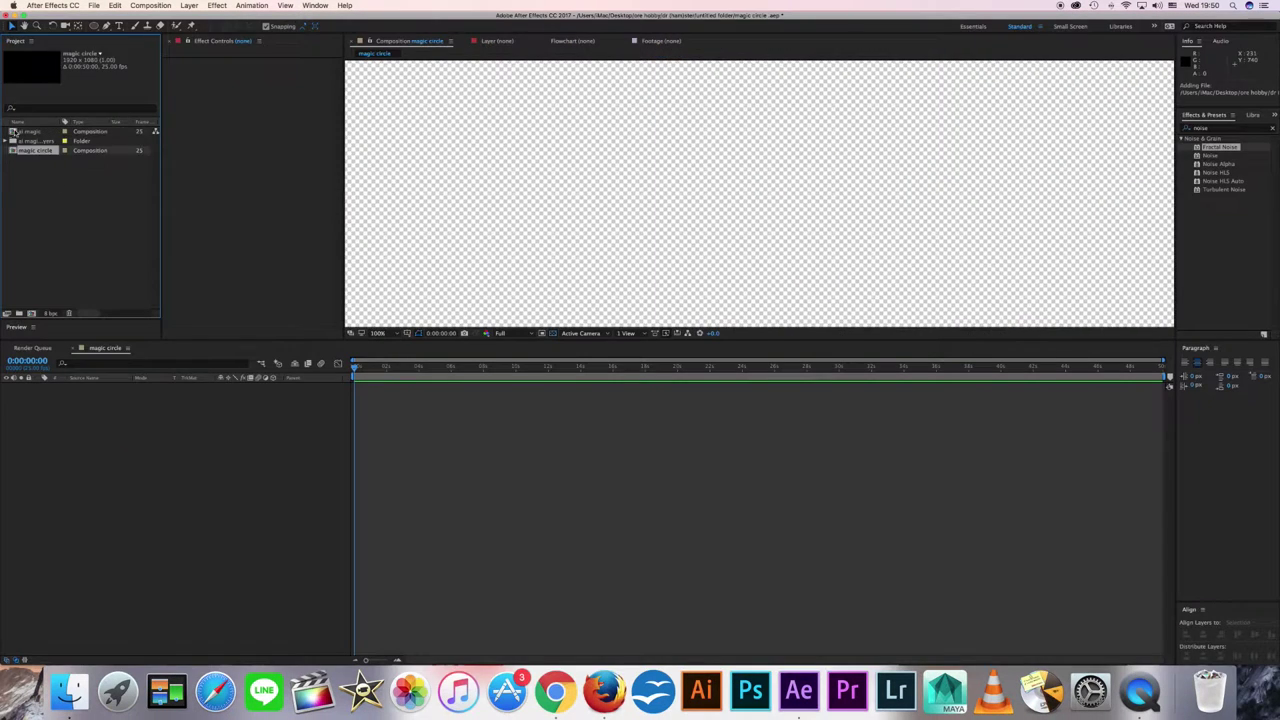
Step: Open the ai magic composition, enlarge the preview area, and move Layer 3 lower in the stack
double_click(13, 131)
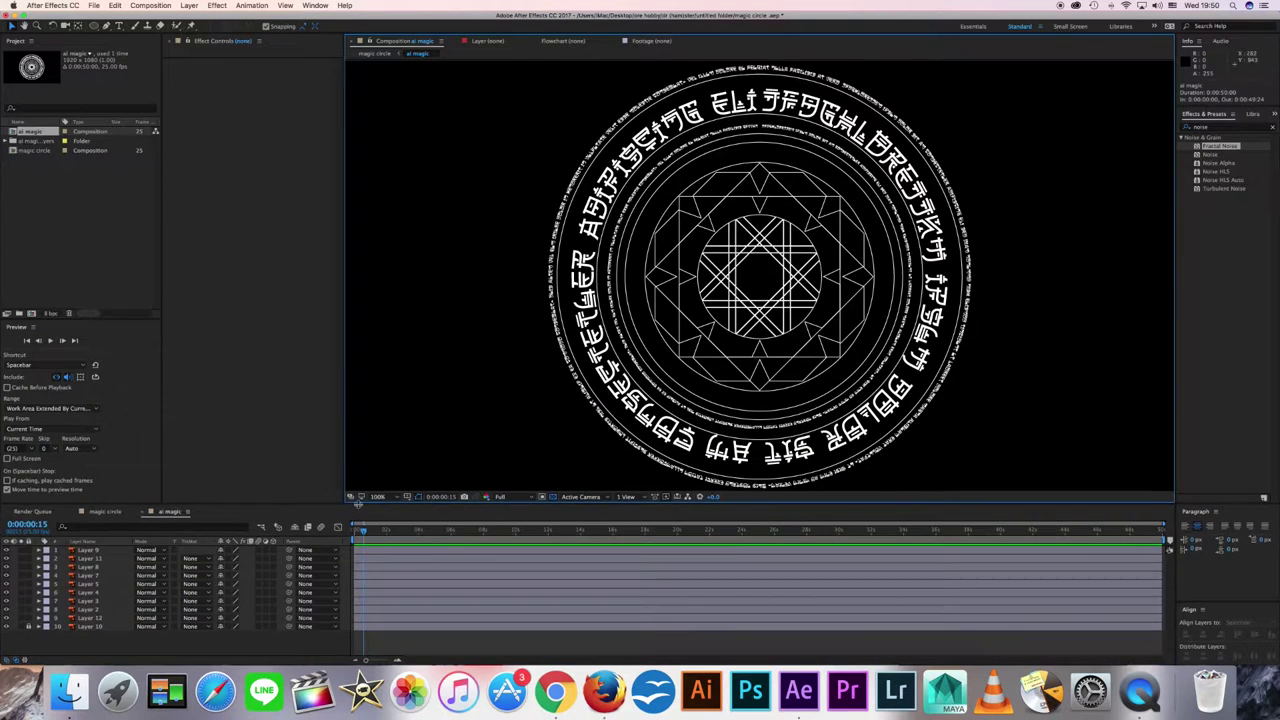
left_click_drag(358, 503, 292, 476)
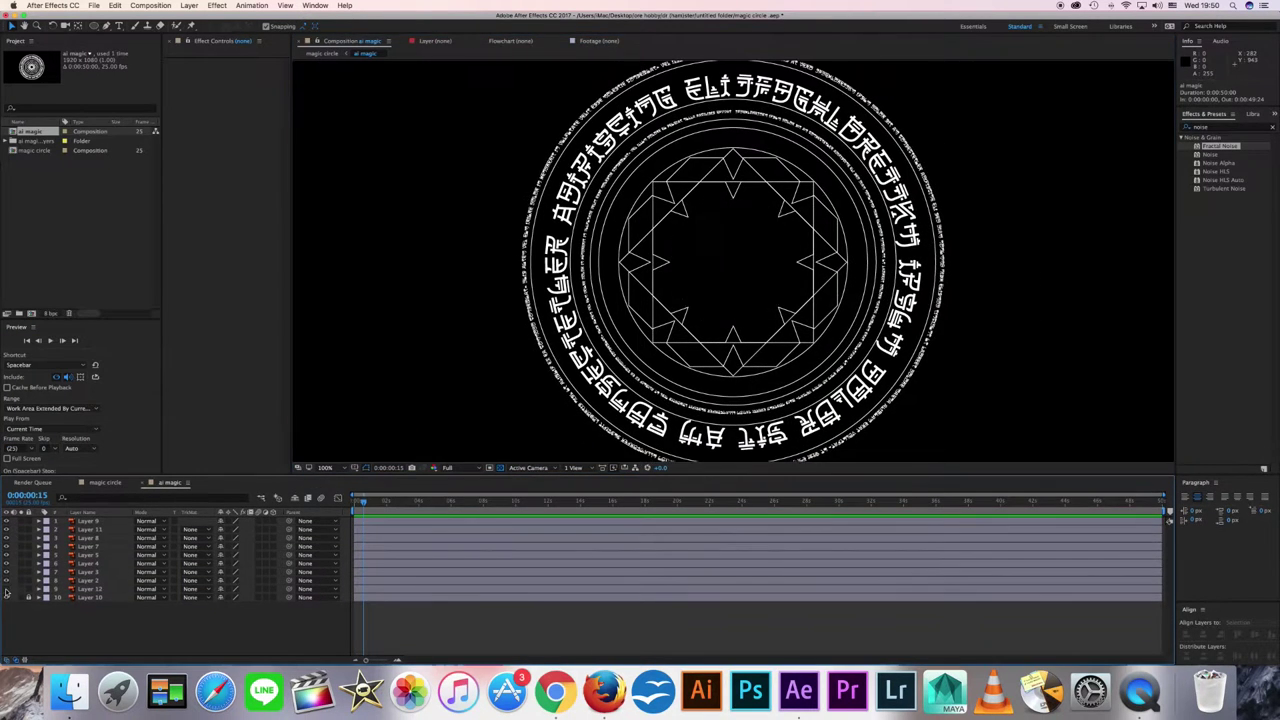
left_click_drag(31, 573, 7, 592)
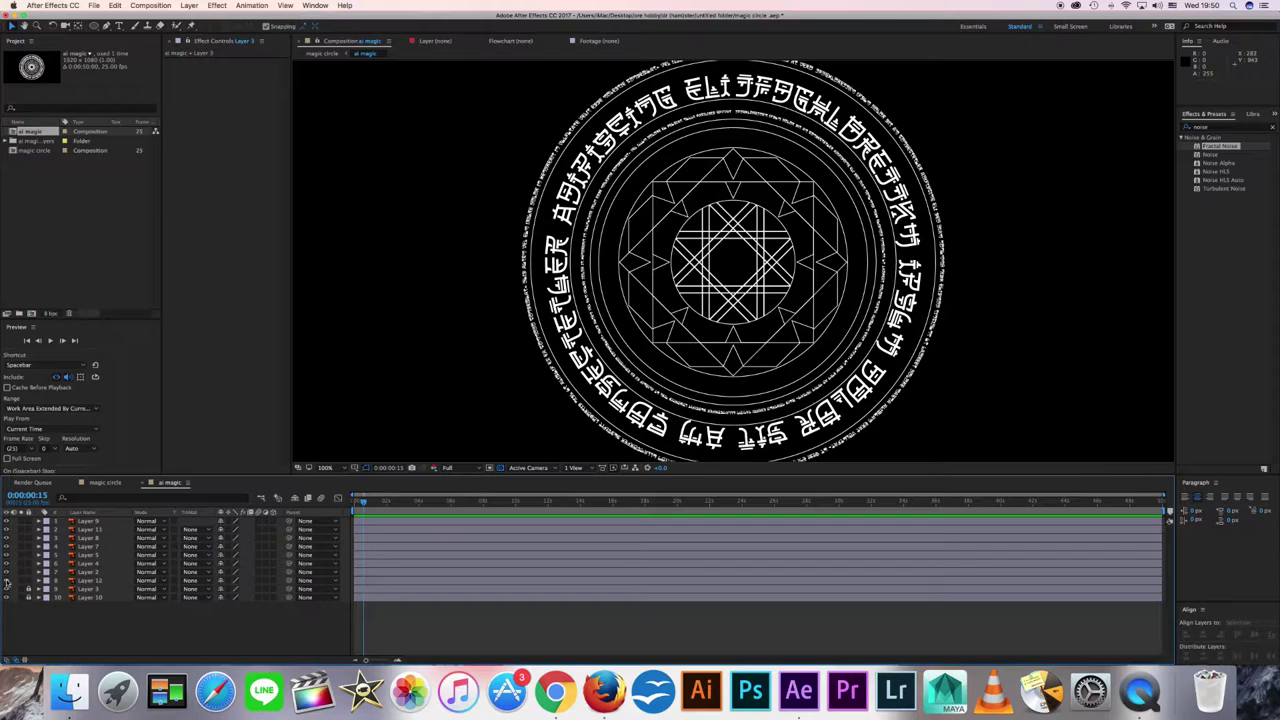
Step: Keyframe Layer 12's Rotation and add a loopOut() expression so the centre star spins continuously
left_click(97, 582)
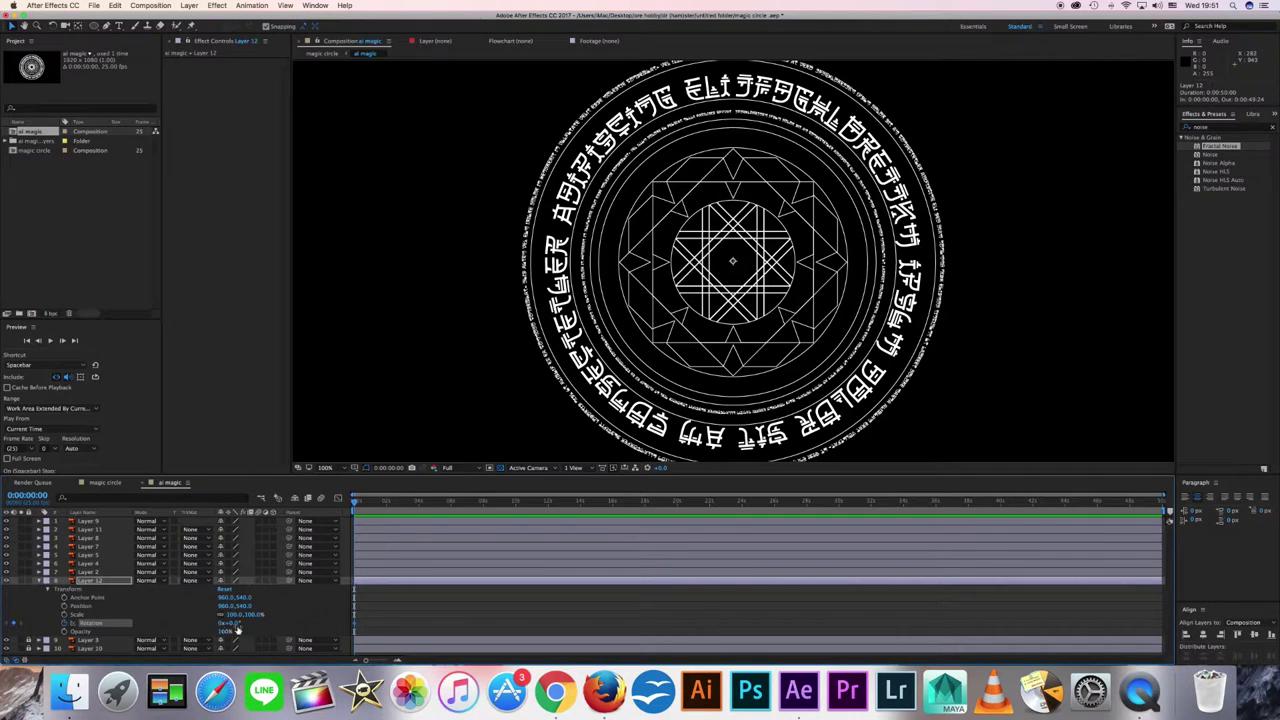
key("Return")
key("space")
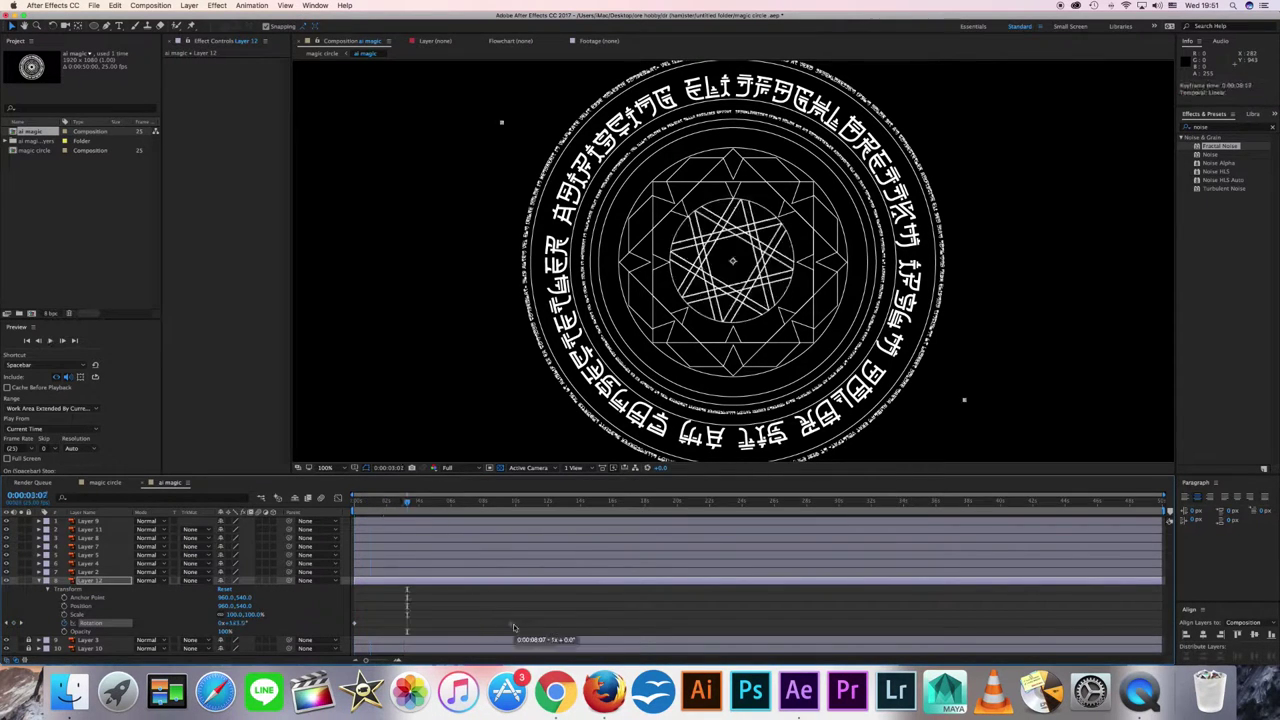
left_click(251, 5)
left_click(265, 151)
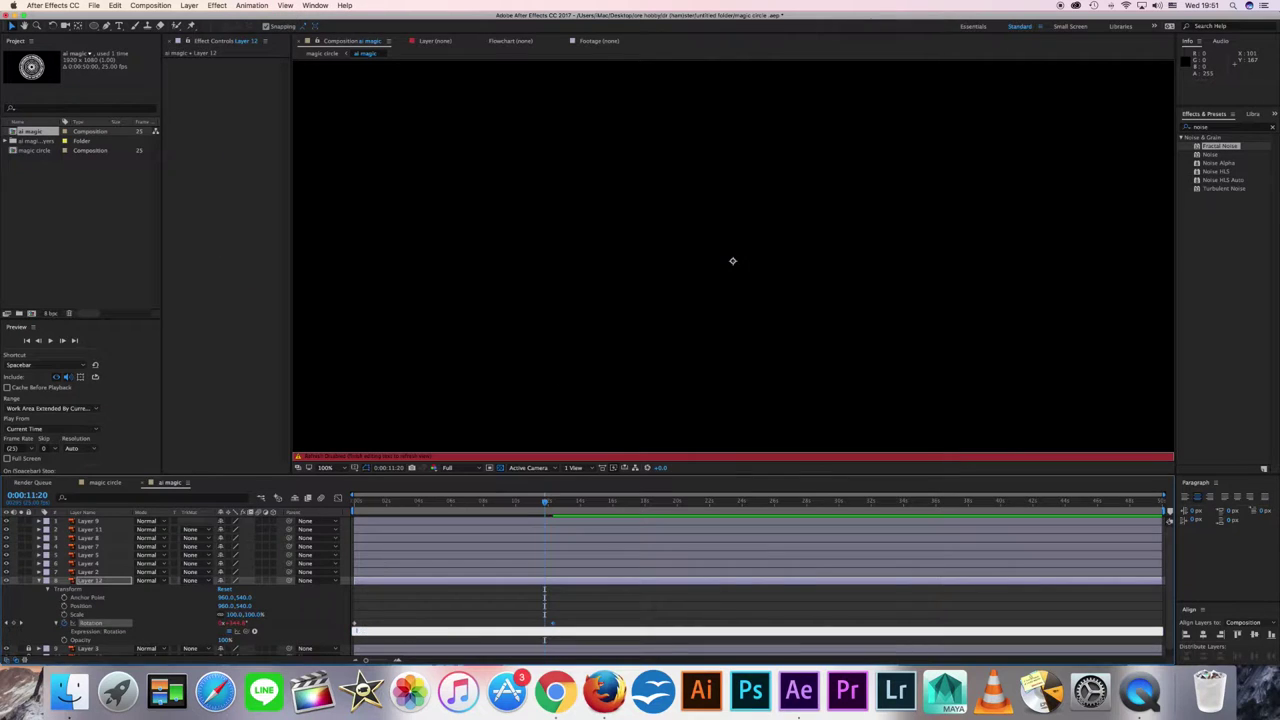
type("loopOut()")
left_click(38, 580)
left_click(38, 580)
left_click(47, 582)
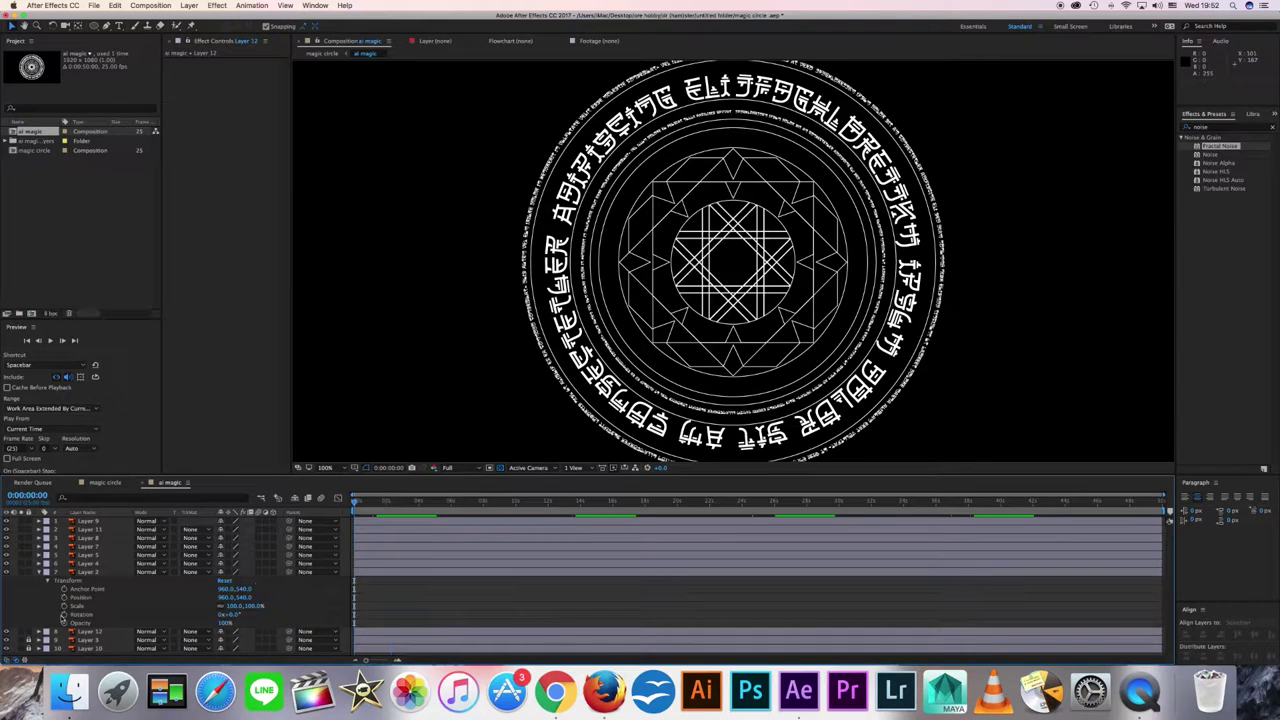
Step: Add a looping rotation expression to Layer 2 and fit the whole frame in the viewer
left_click(539, 576)
key("space")
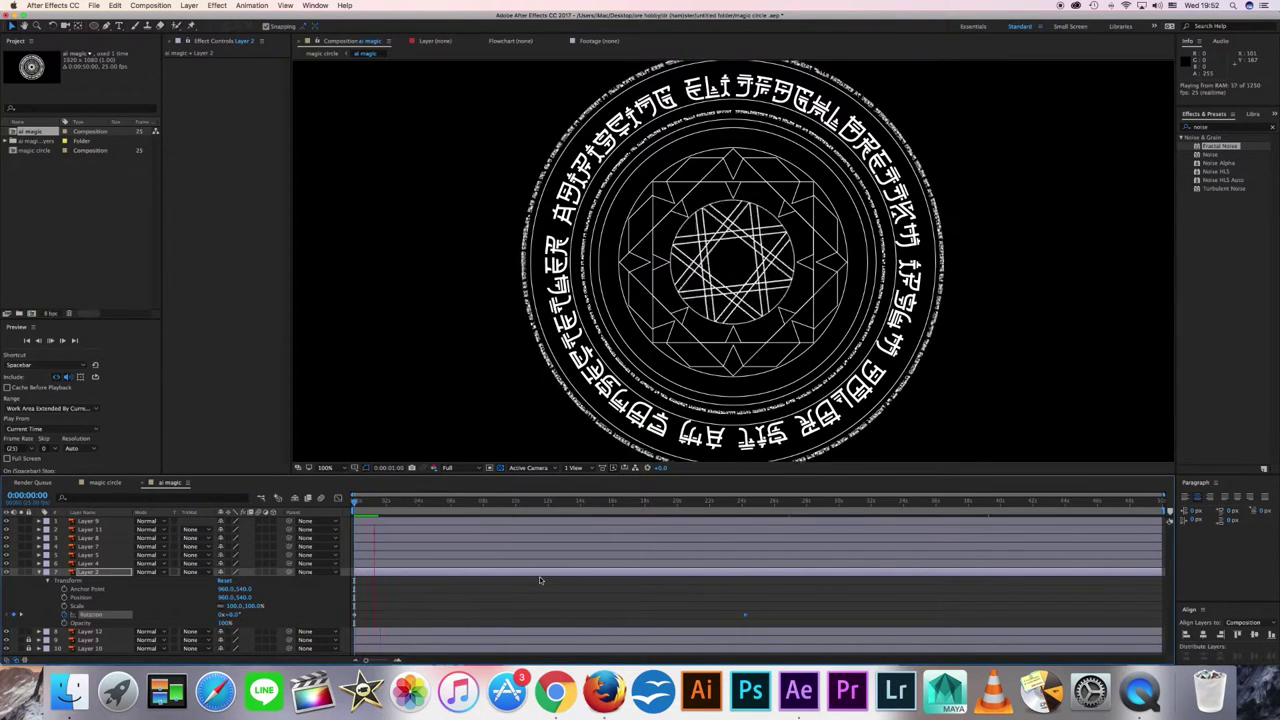
left_click(64, 614, "alt")
left_click(672, 388)
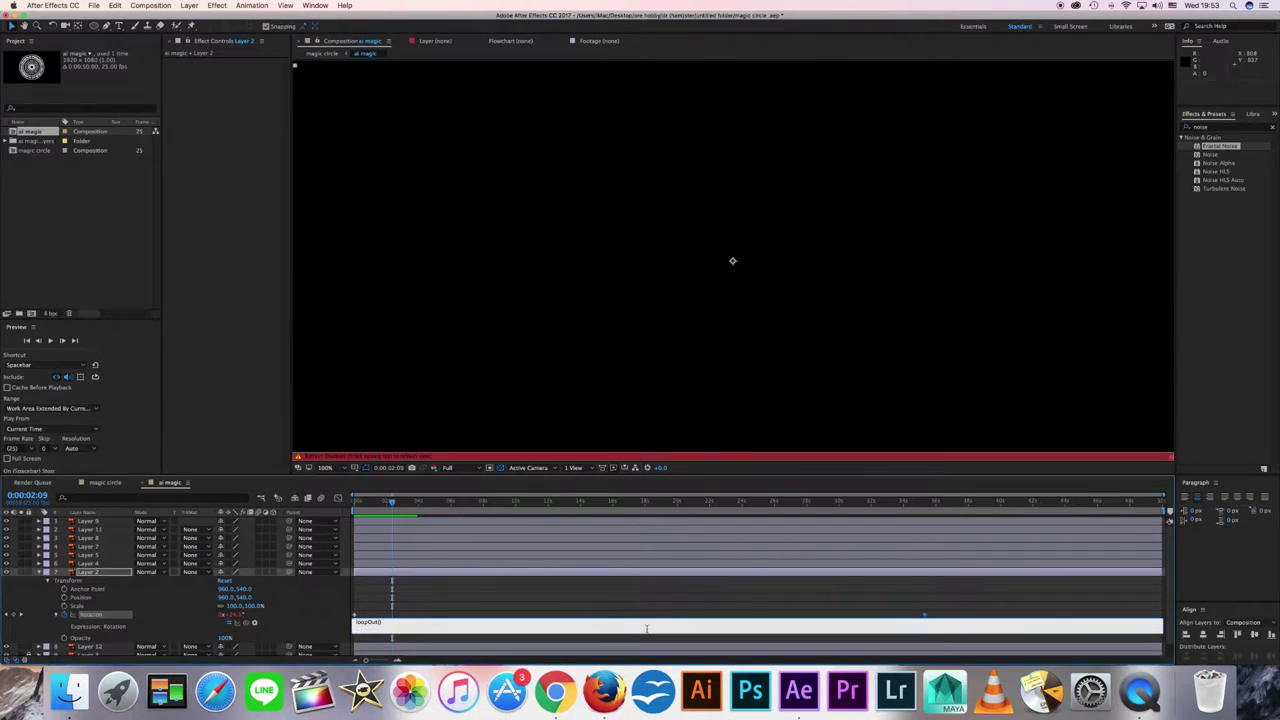
key("comma")
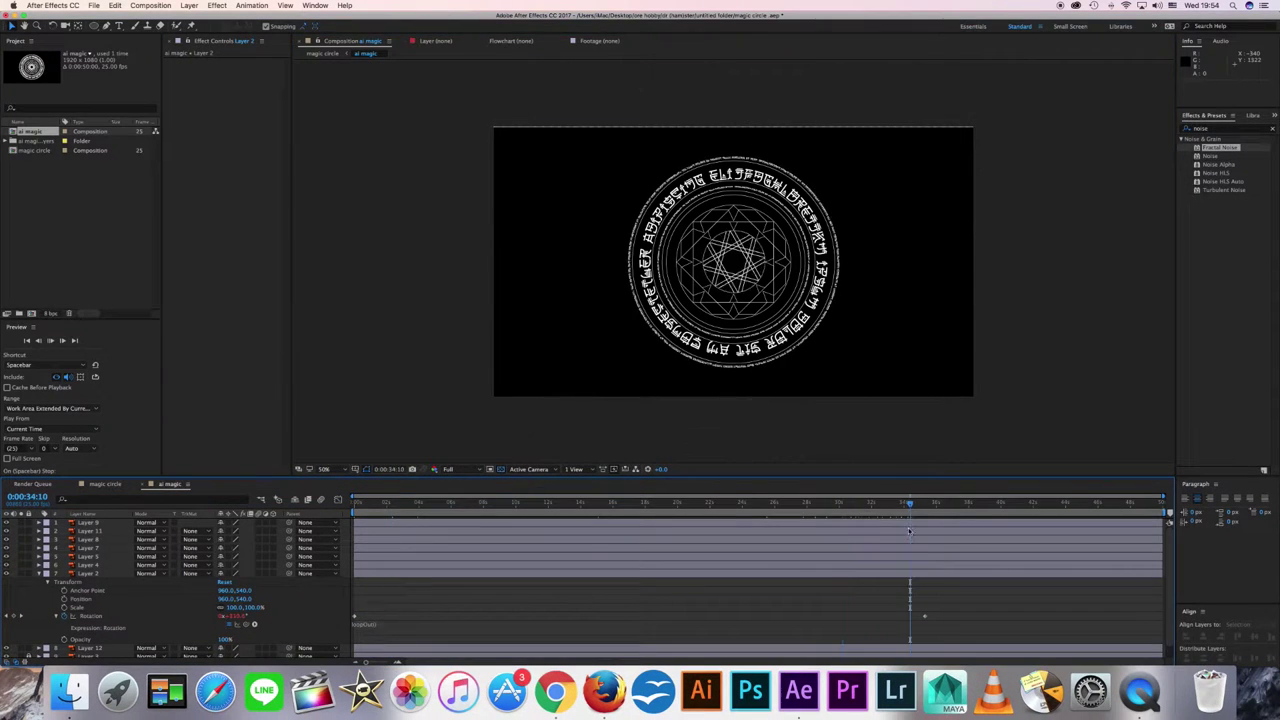
left_click(40, 574)
Step: Keyframe the Rotation of Layers 4 and 5 and preview their spin
left_click(40, 565)
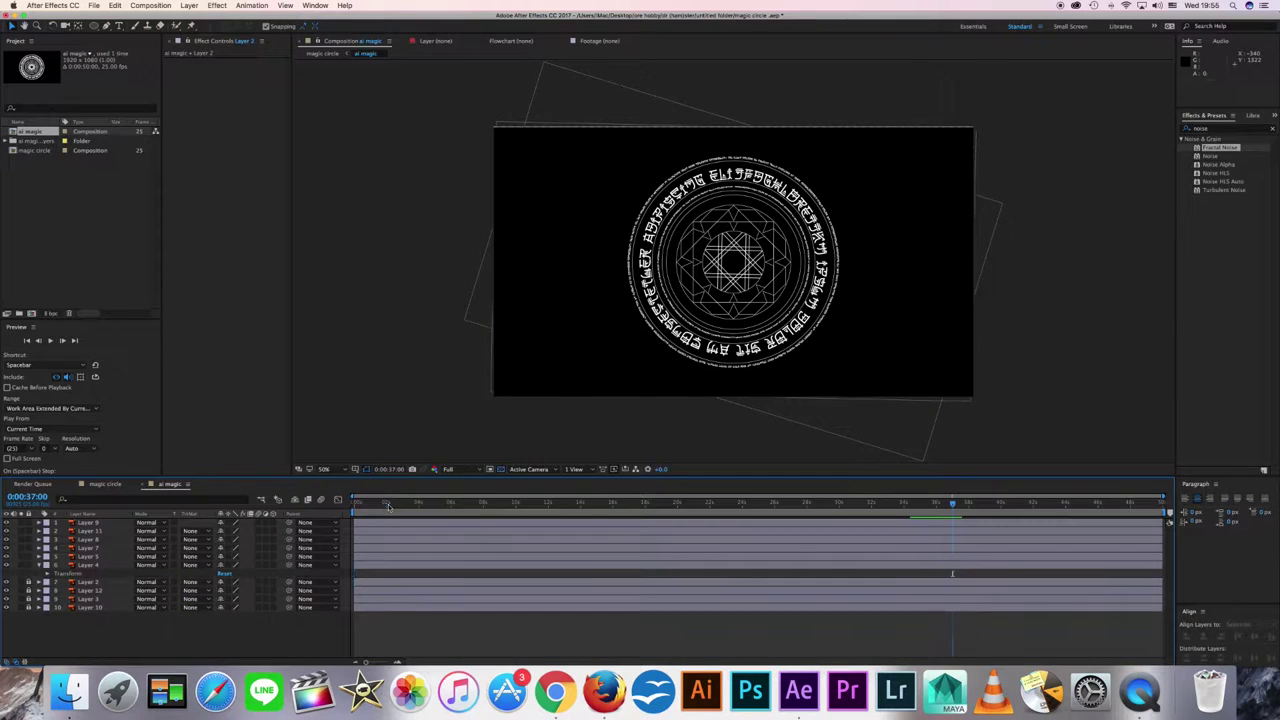
left_click(367, 503)
left_click(85, 607)
key("space")
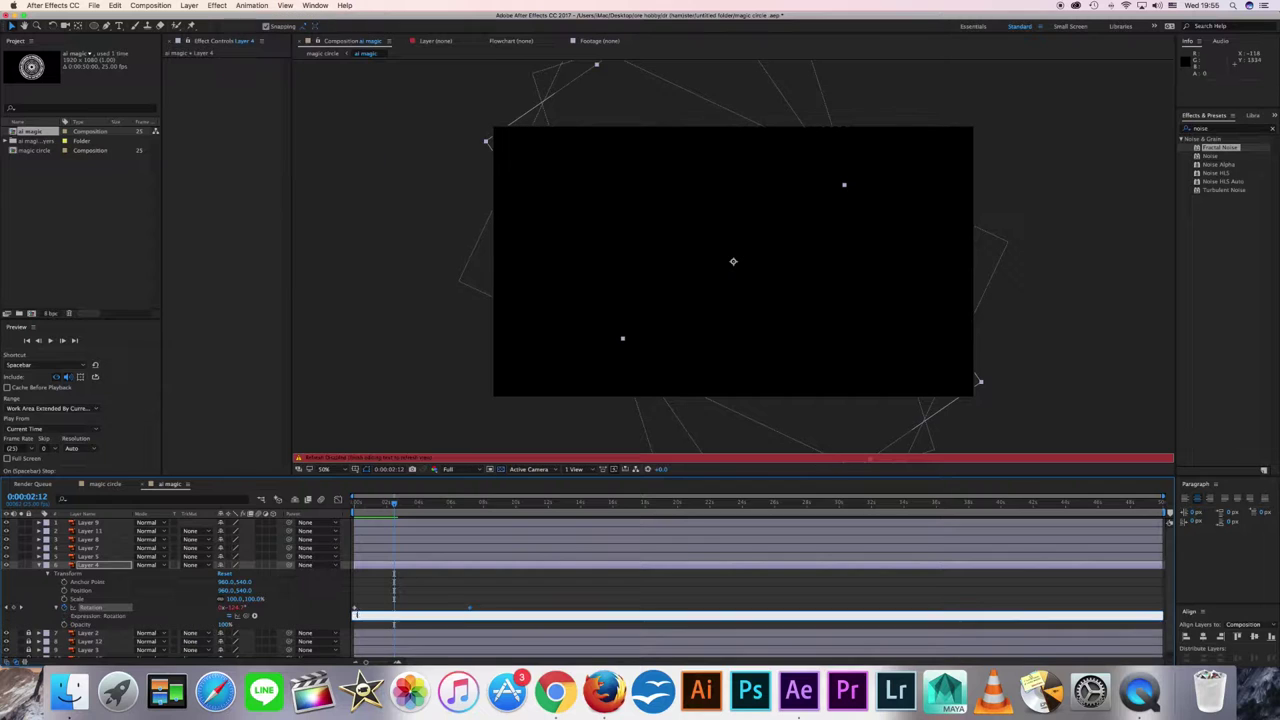
left_click(8, 560)
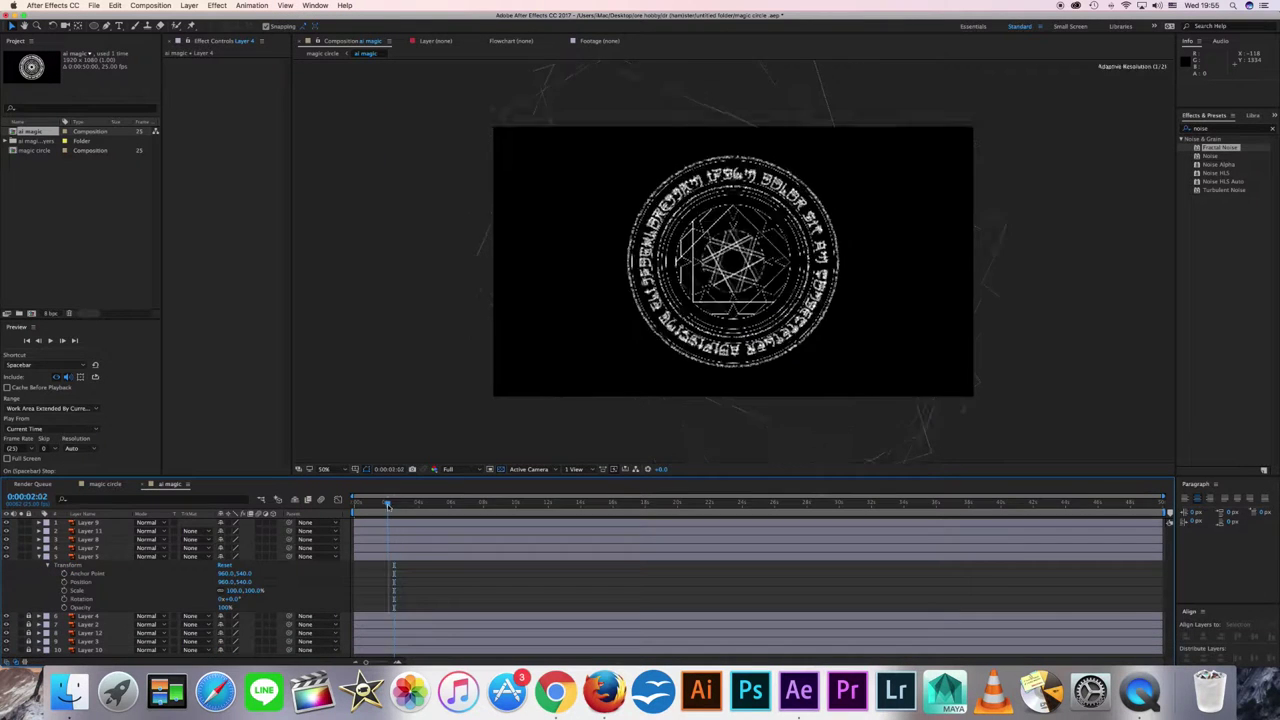
left_click(64, 598)
key("Home")
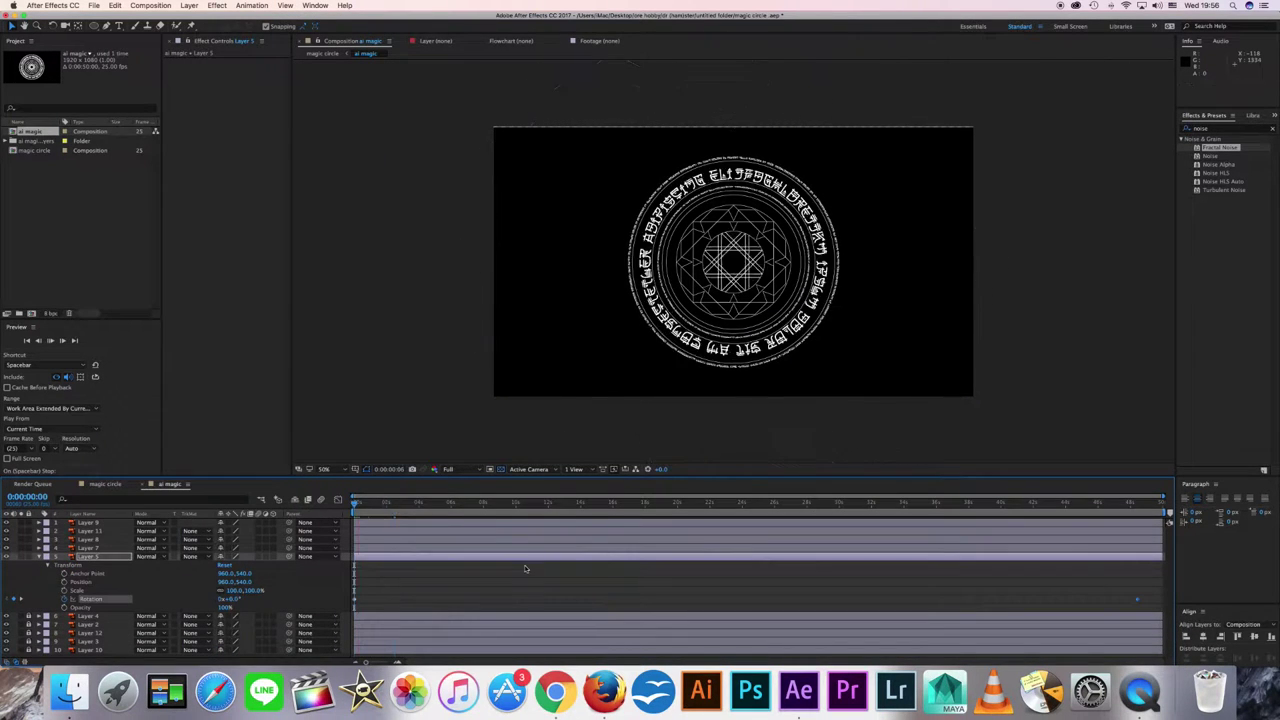
left_click(18, 608)
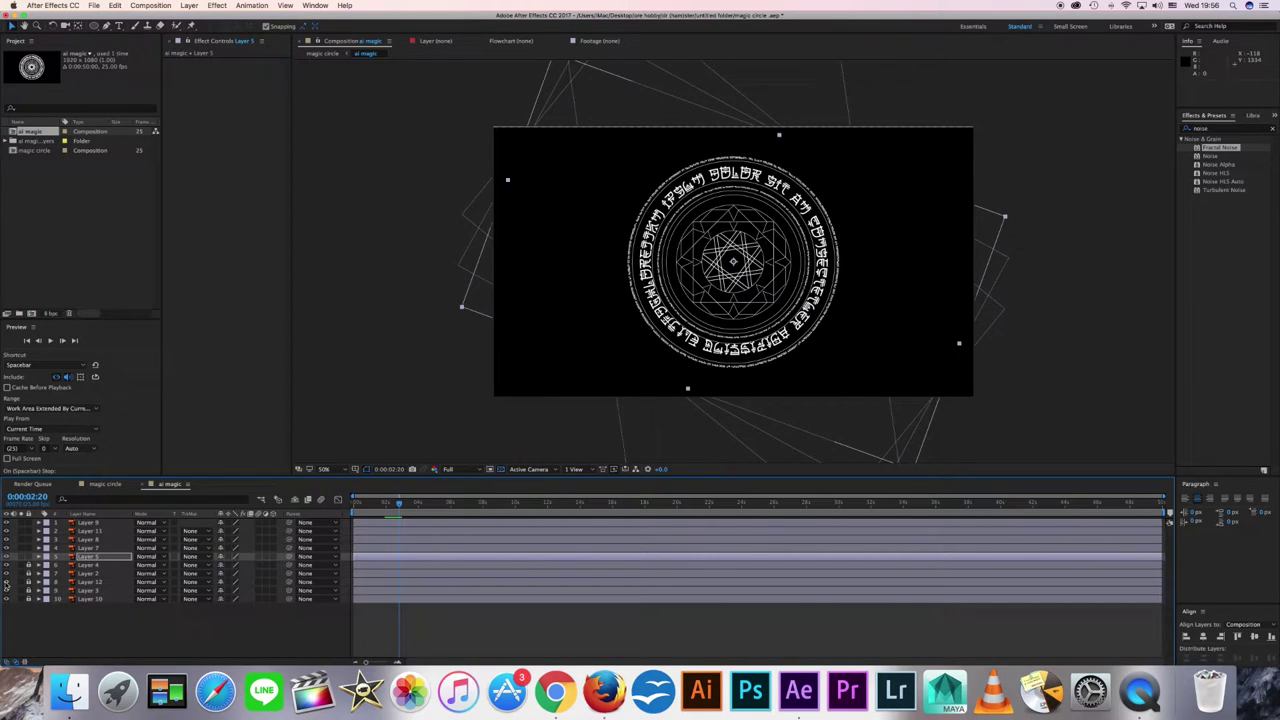
key("Home")
key("space")
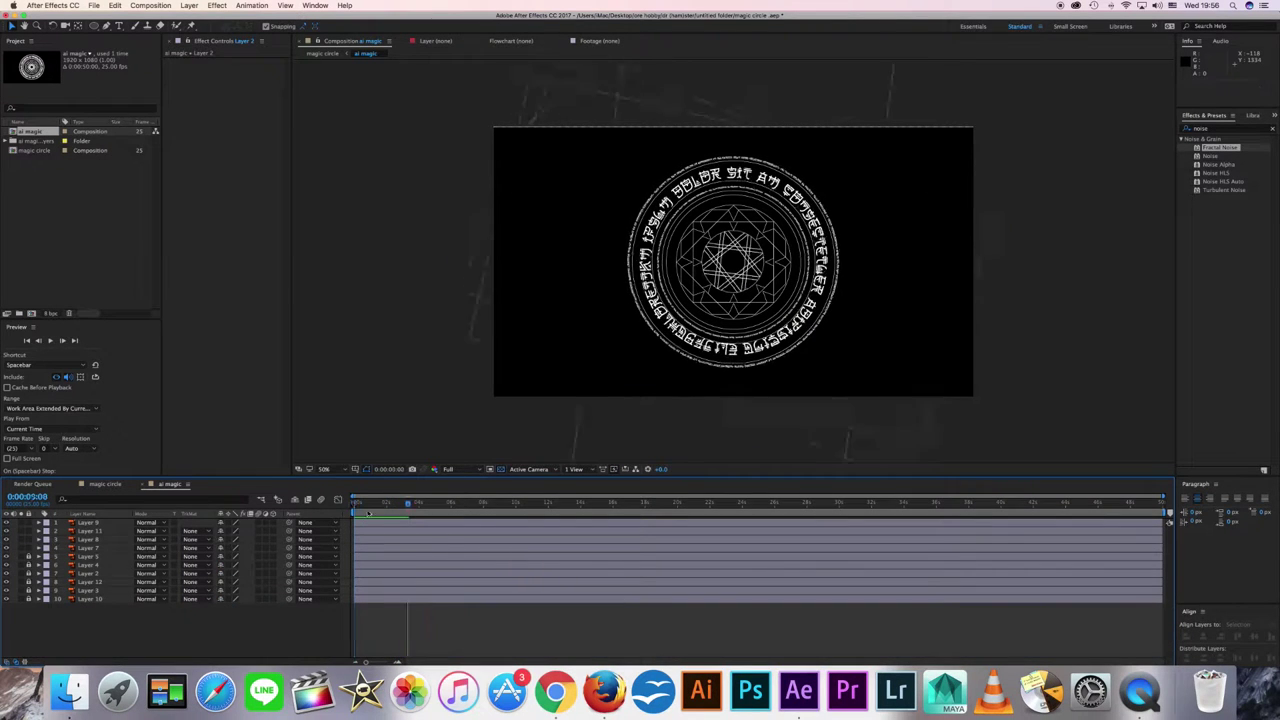
Step: Give Layer 7's Rotation a loopOut() expression
key("ctrl+Right")
left_click(46, 557)
left_click(397, 543)
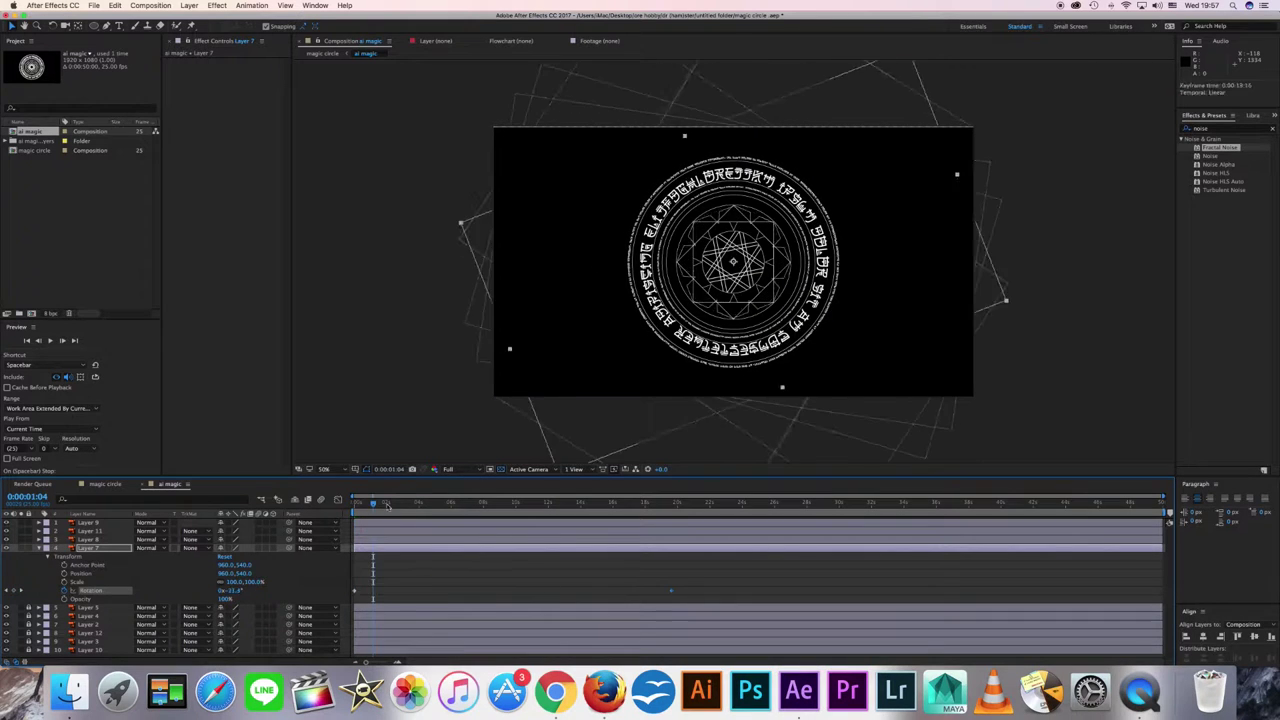
key("alt+shift+equal")
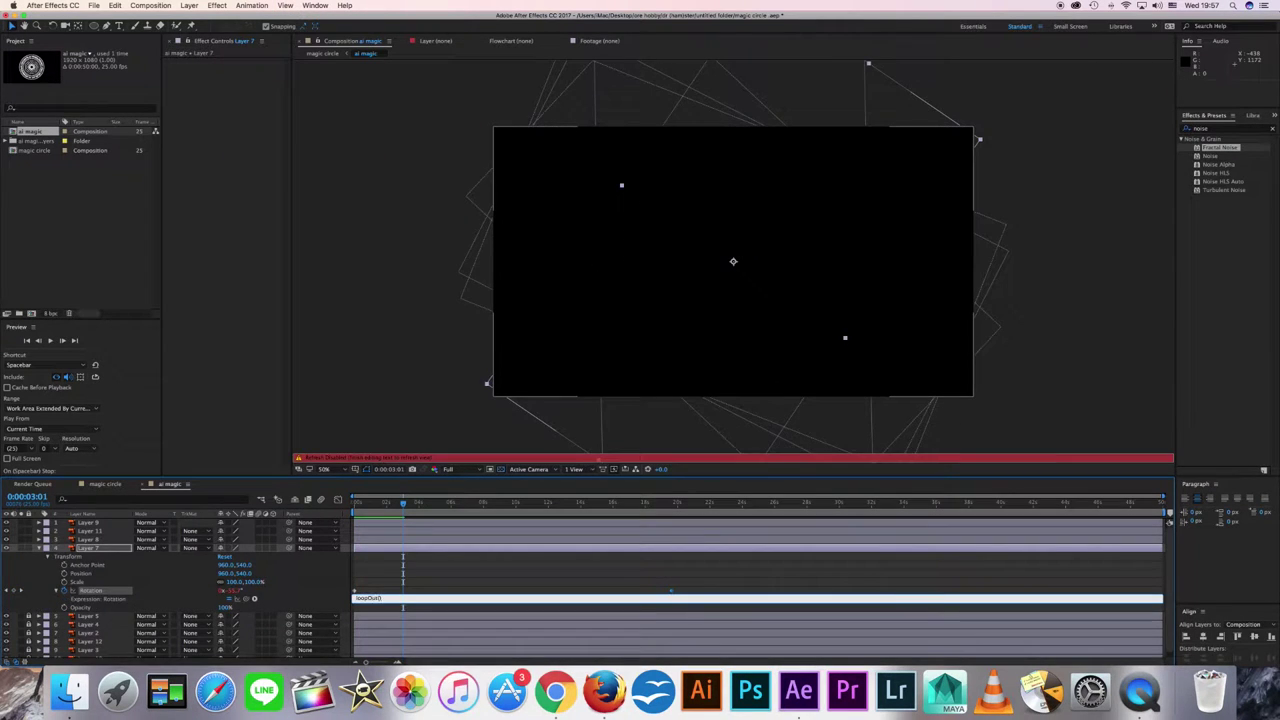
key("KP_Enter")
Step: Set a Rotation keyframe on Layer 8, preview it, and add a rotation expression
key("ctrl+Up")
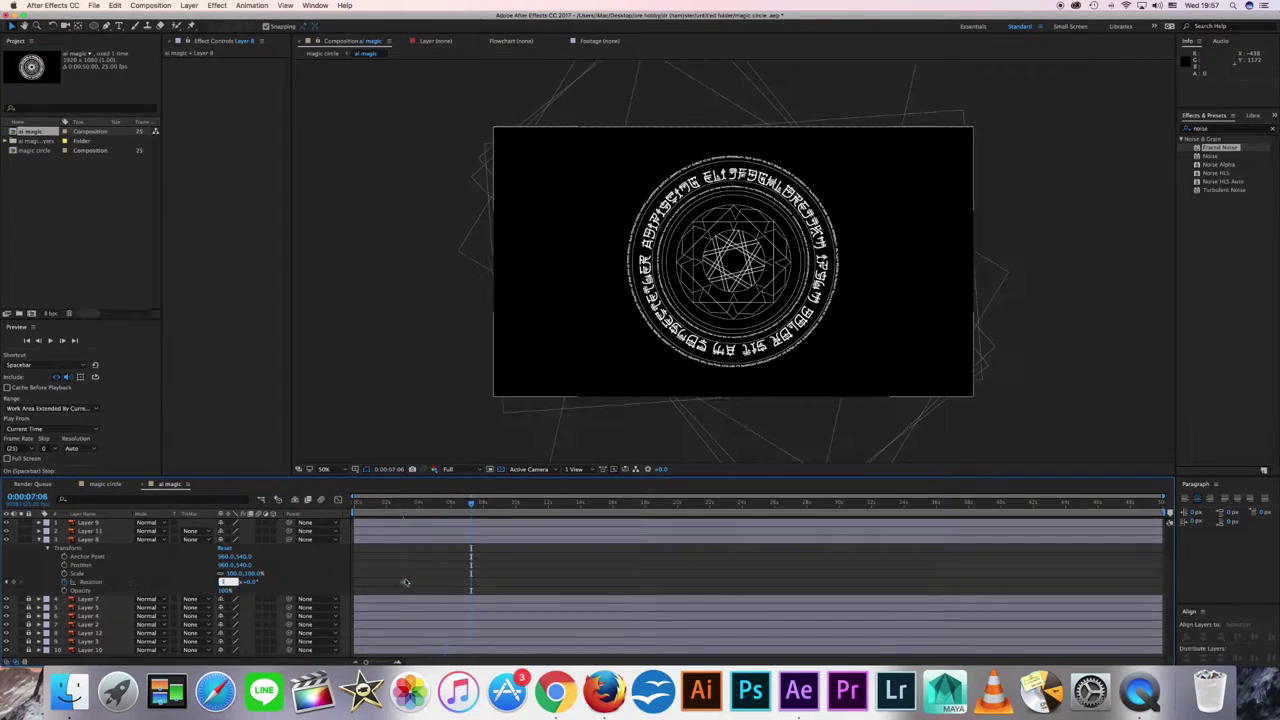
key("alt+shift+r")
key("Home")
key("space")
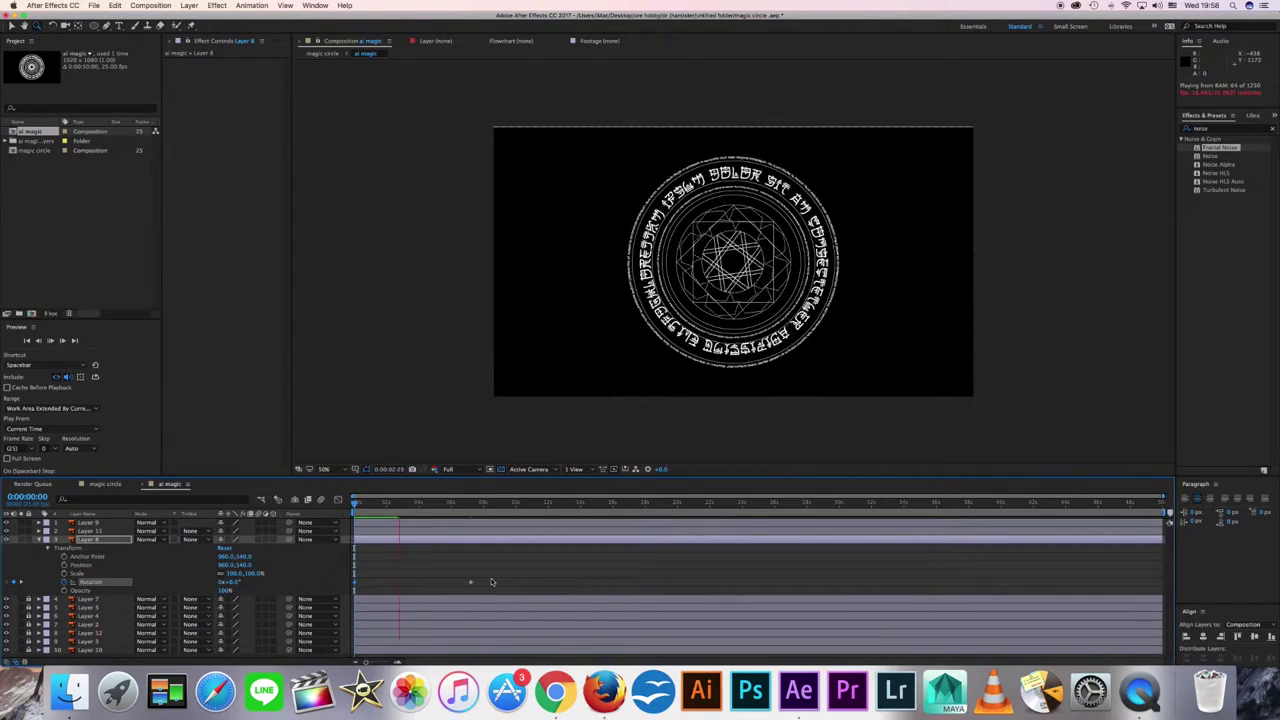
key("space")
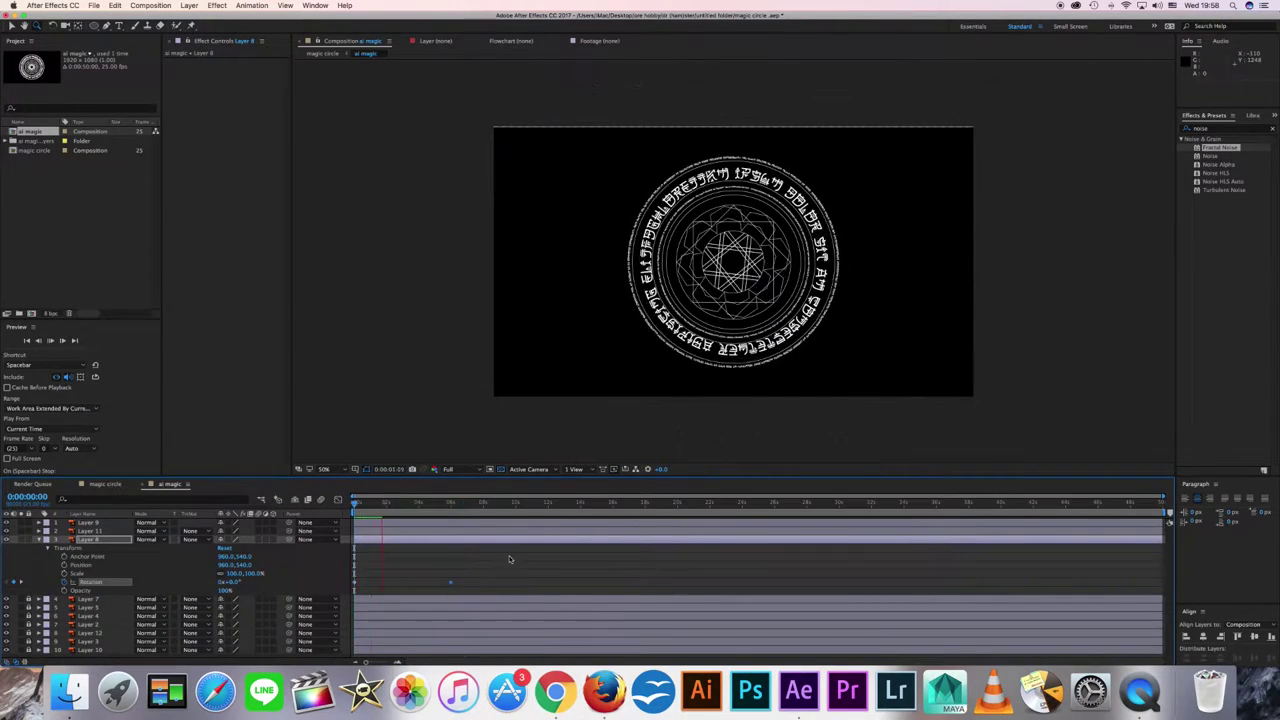
left_click(64, 581, "alt")
key("u")
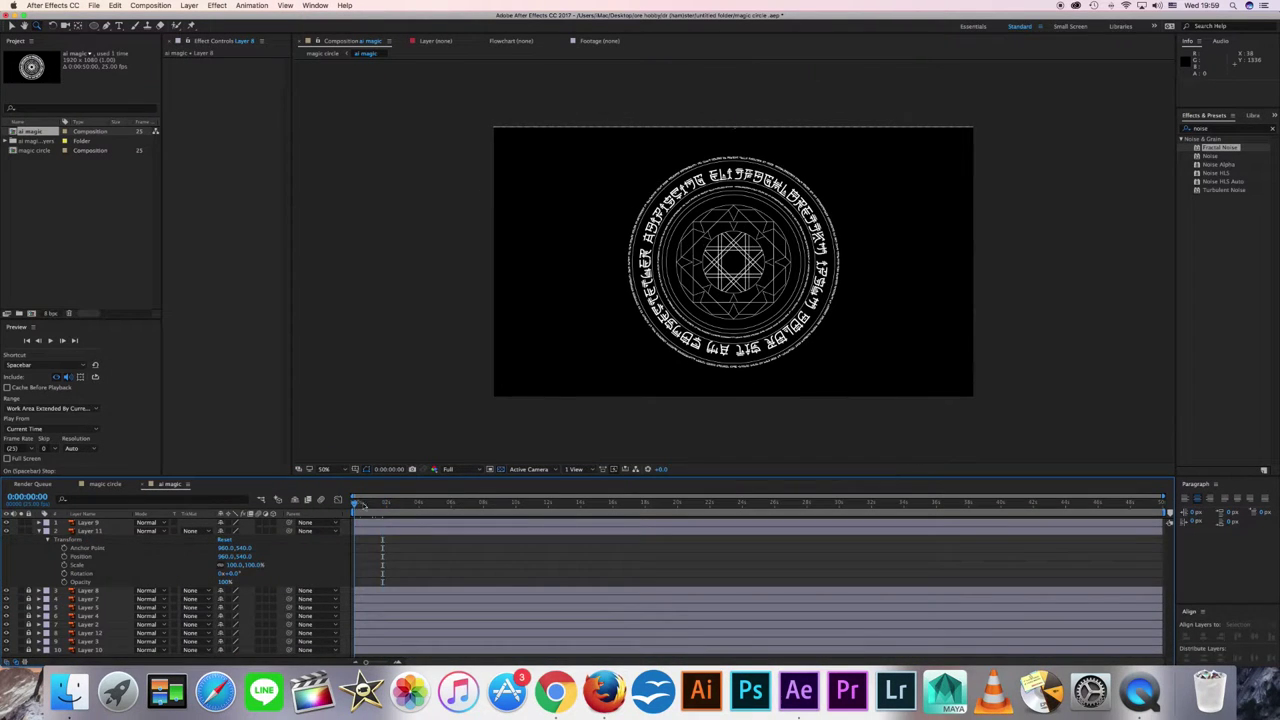
Step: Edit Layer 11's Rotation, try a loop expression, then undo it and preview again
left_click(233, 573)
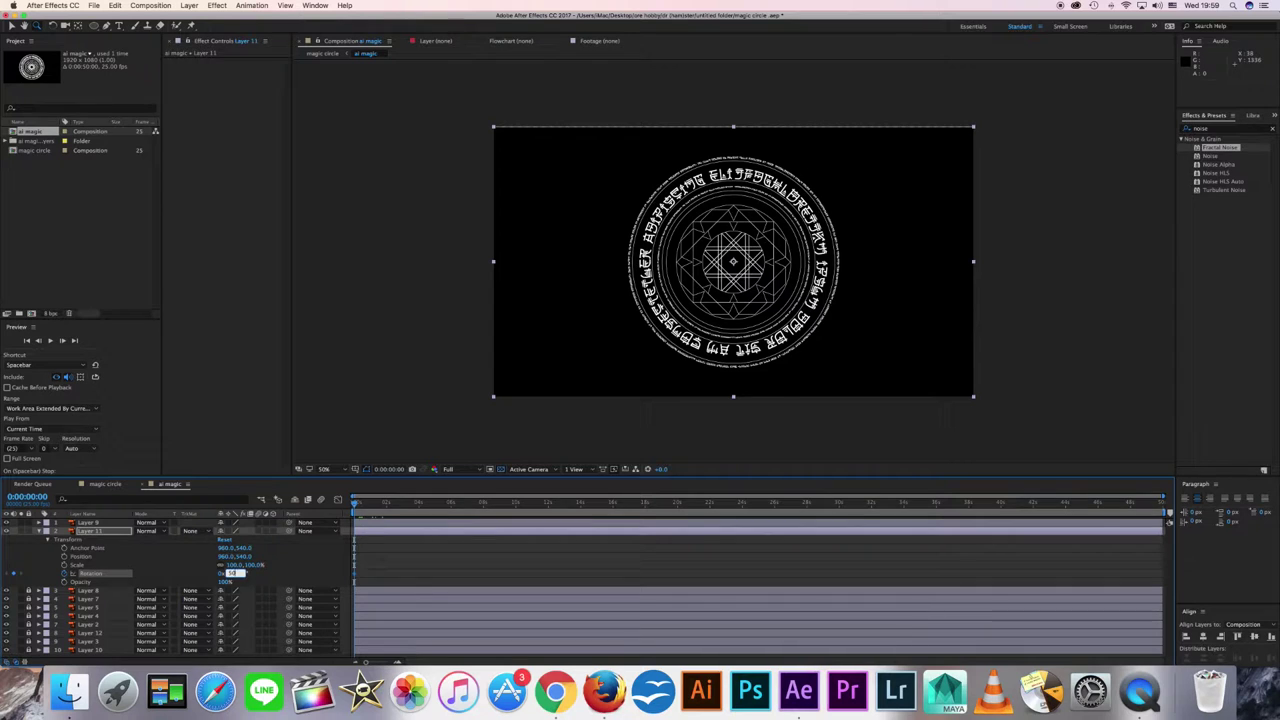
key("space")
key("semicolon")
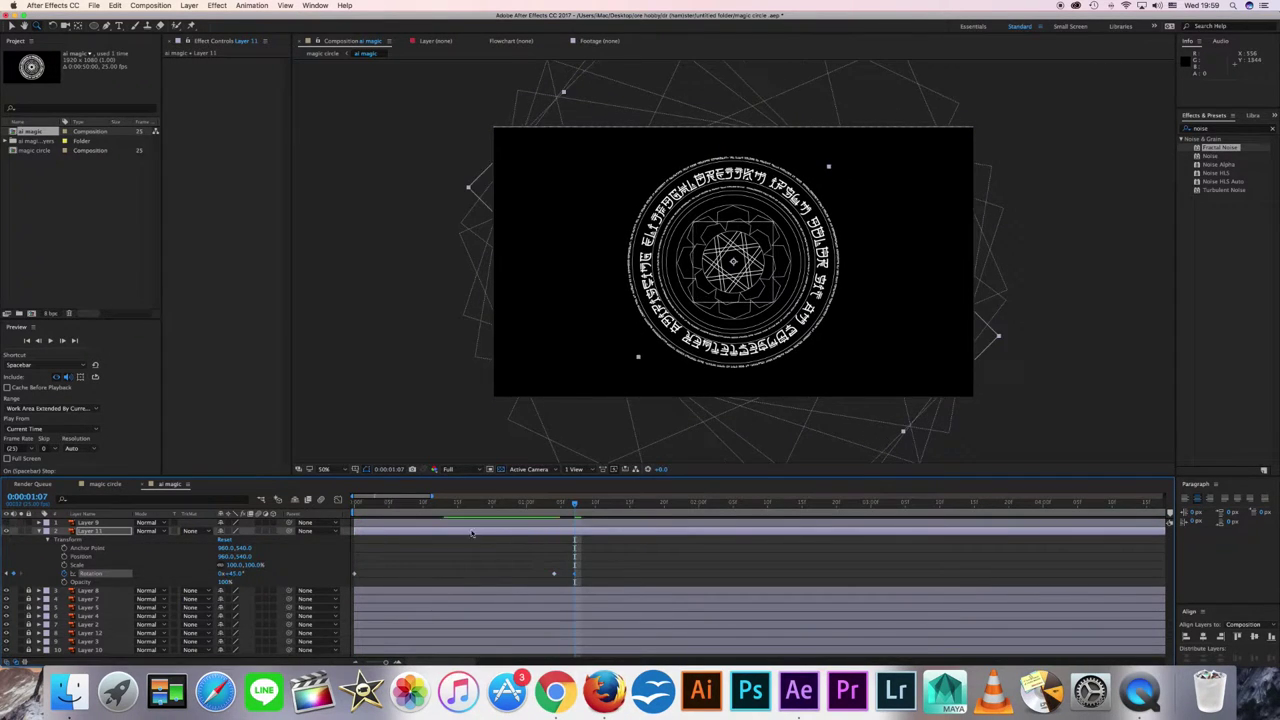
left_click(252, 5)
left_click(275, 165)
type("loop")
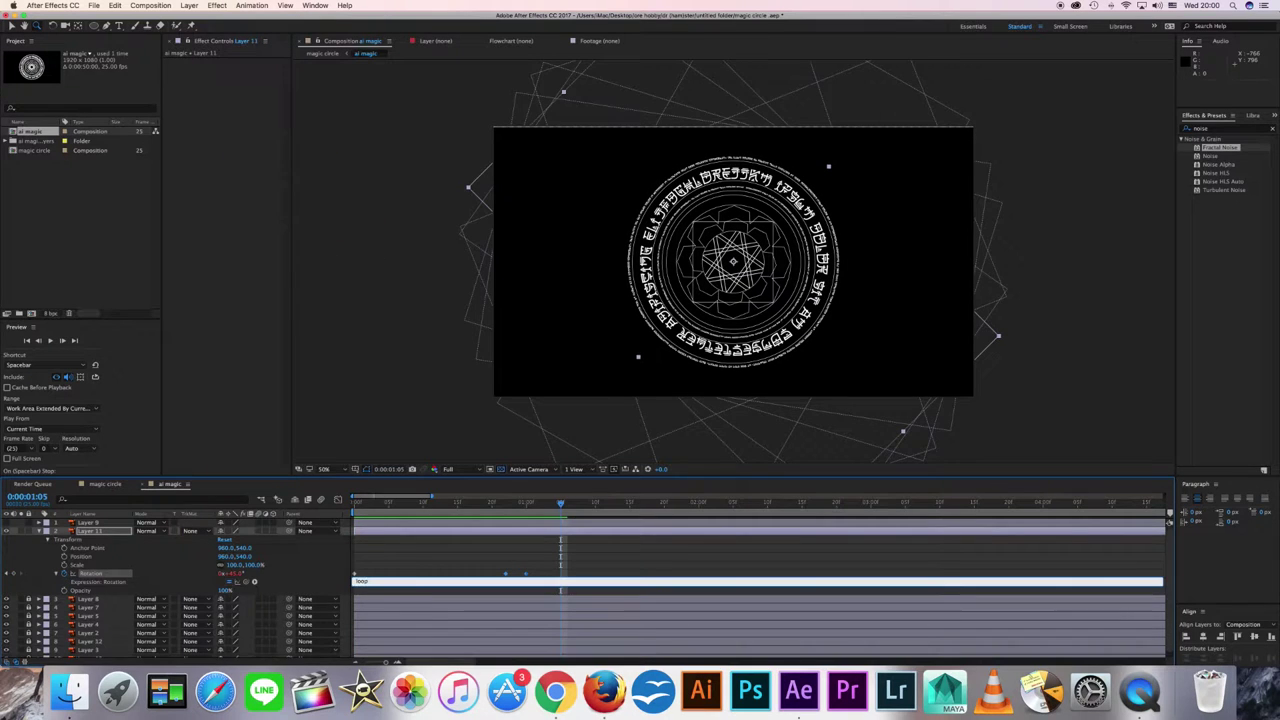
key("ctrl+z")
key("space")
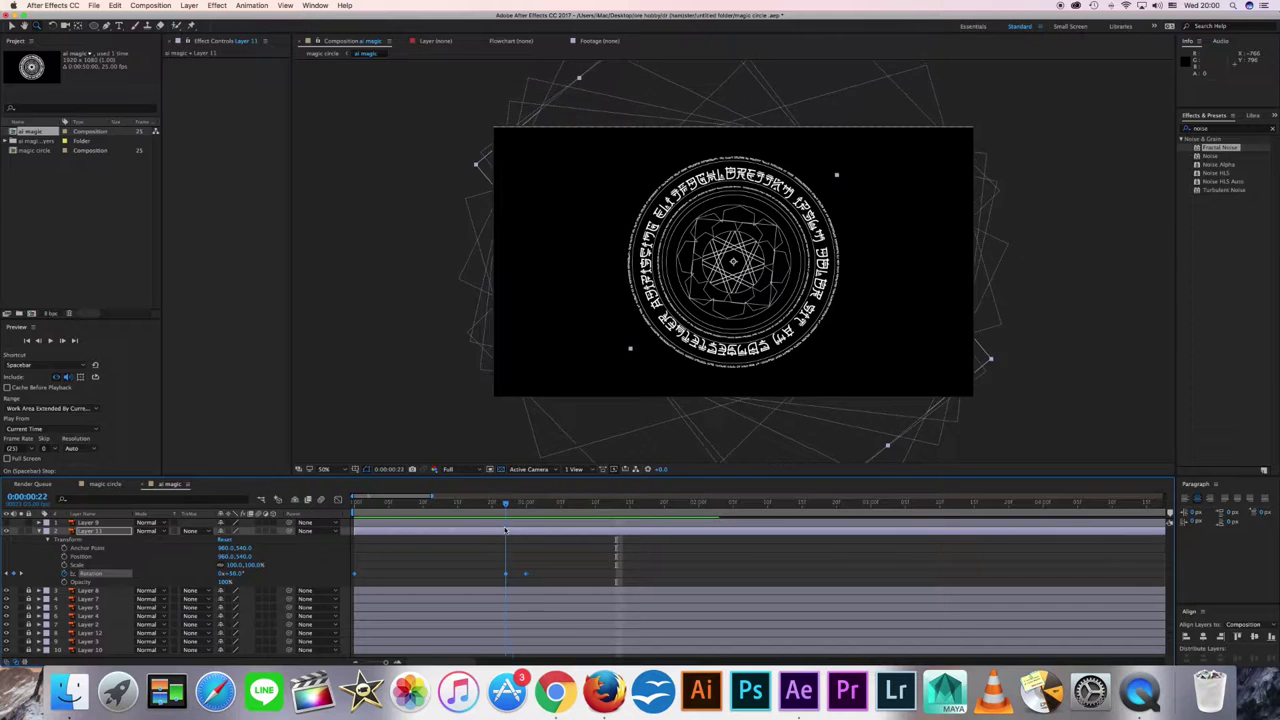
Step: Copy Layer 11's rotation keyframes and paste them at 0:00:01:01 and 0:00:02:01
key("ctrl+c")
key("ctrl+v")
left_click(533, 506)
left_click_drag(533, 506, 874, 513)
key("ctrl+v")
key("j")
key("j")
key("j")
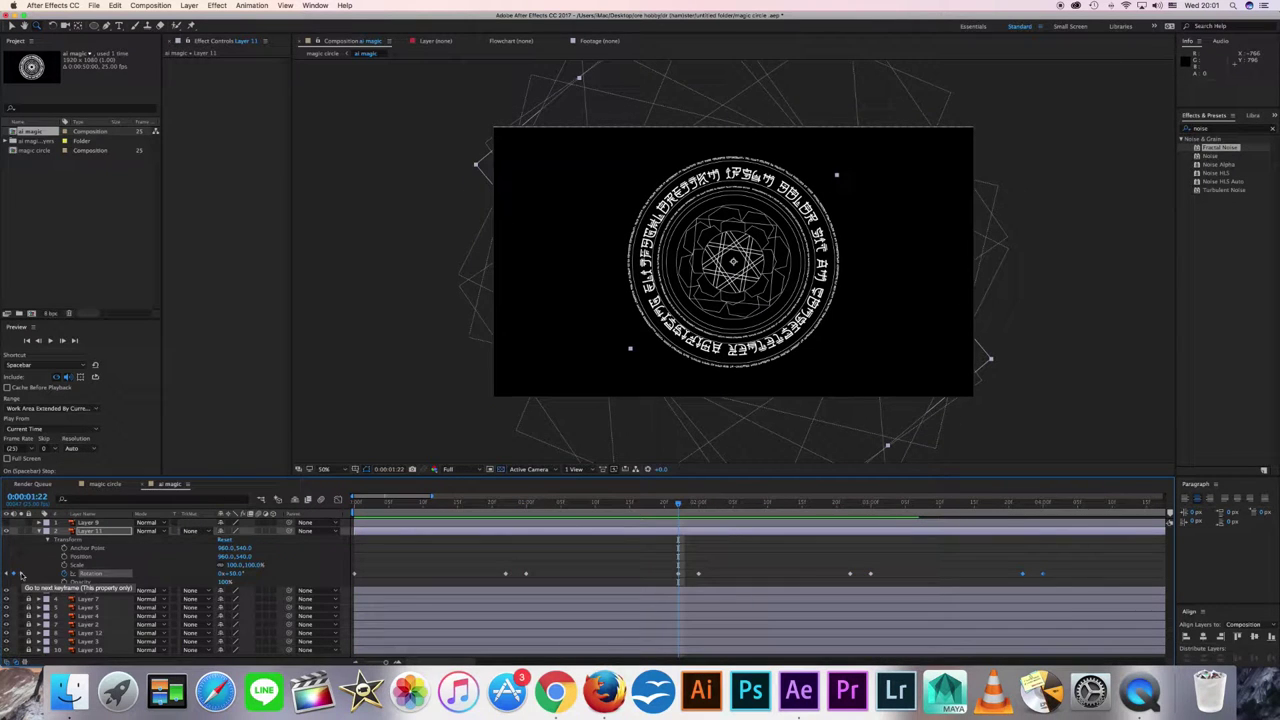
left_click(22, 574)
left_click(22, 574)
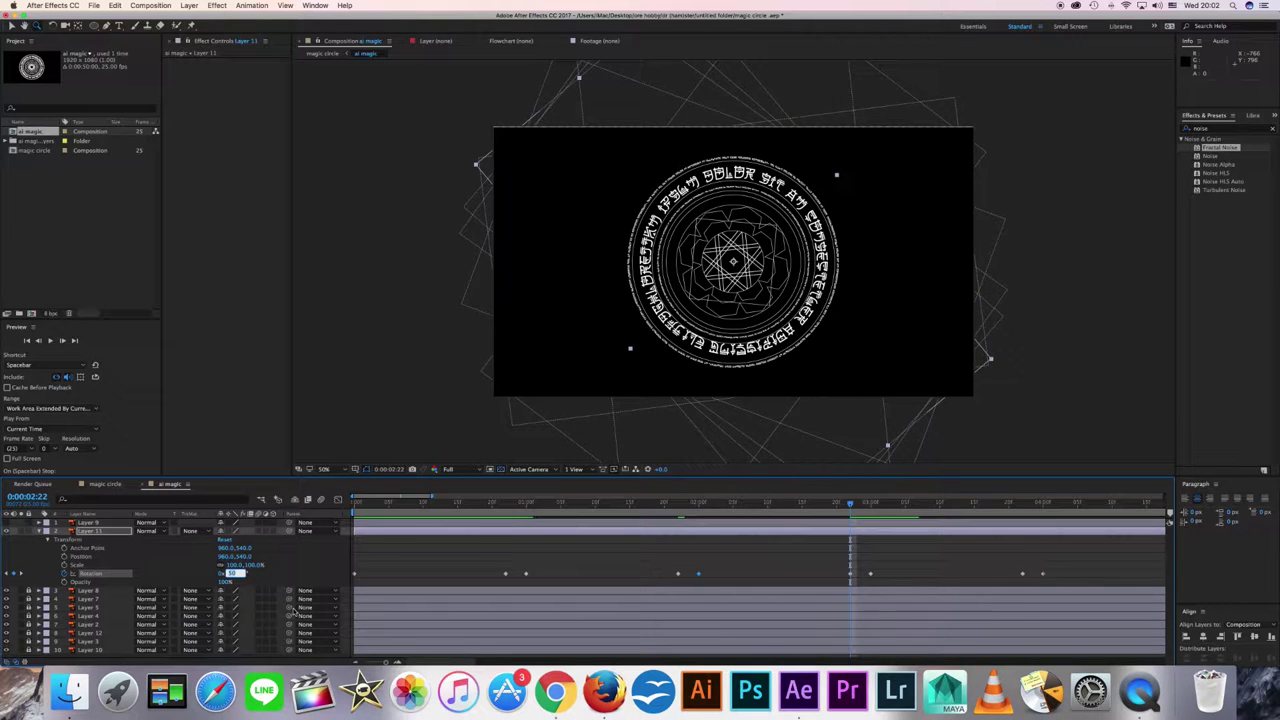
key("k")
key("space")
key("space")
key("space")
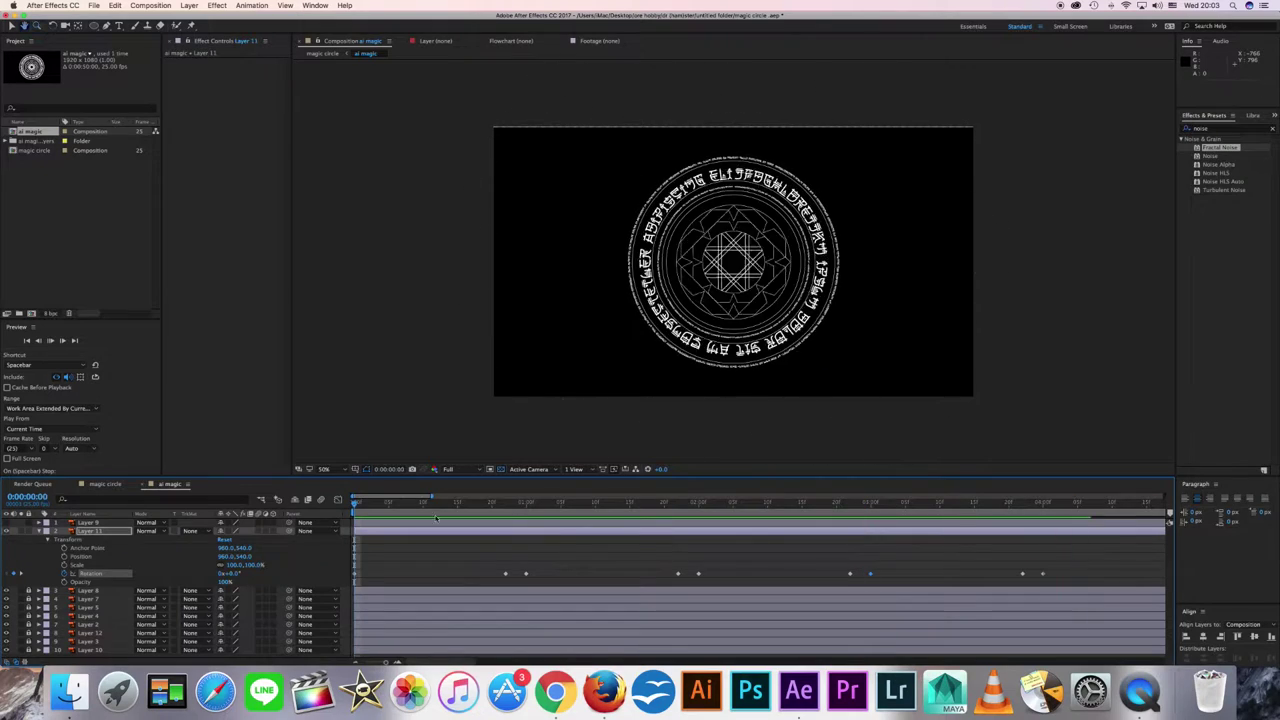
Step: Copy the 0:00:03:22 rotation value onto the 0:00:01:00 keyframe, preview, and copy the keyframes
mouse_move(547, 505)
left_mouse_down()
mouse_move(1022, 512)
mouse_move(870, 530)
left_mouse_up()
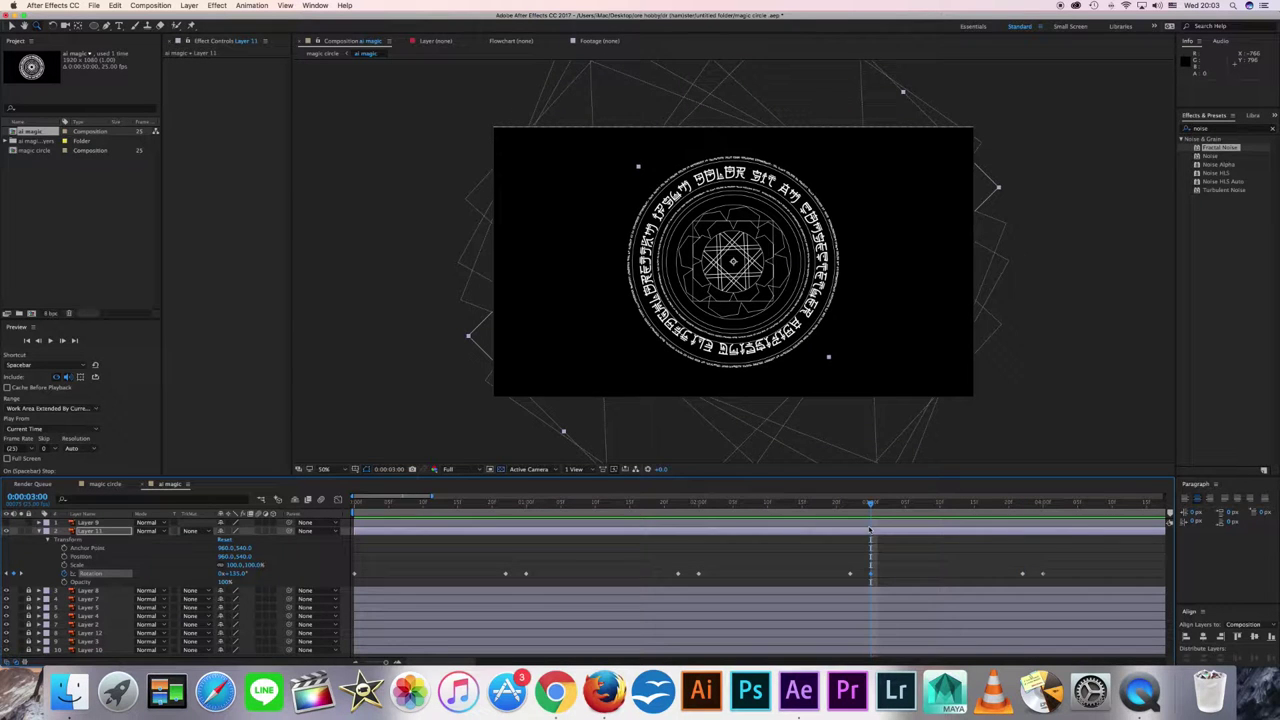
key("k")
key("j")
key("j")
key("j")
key("ctrl+c")
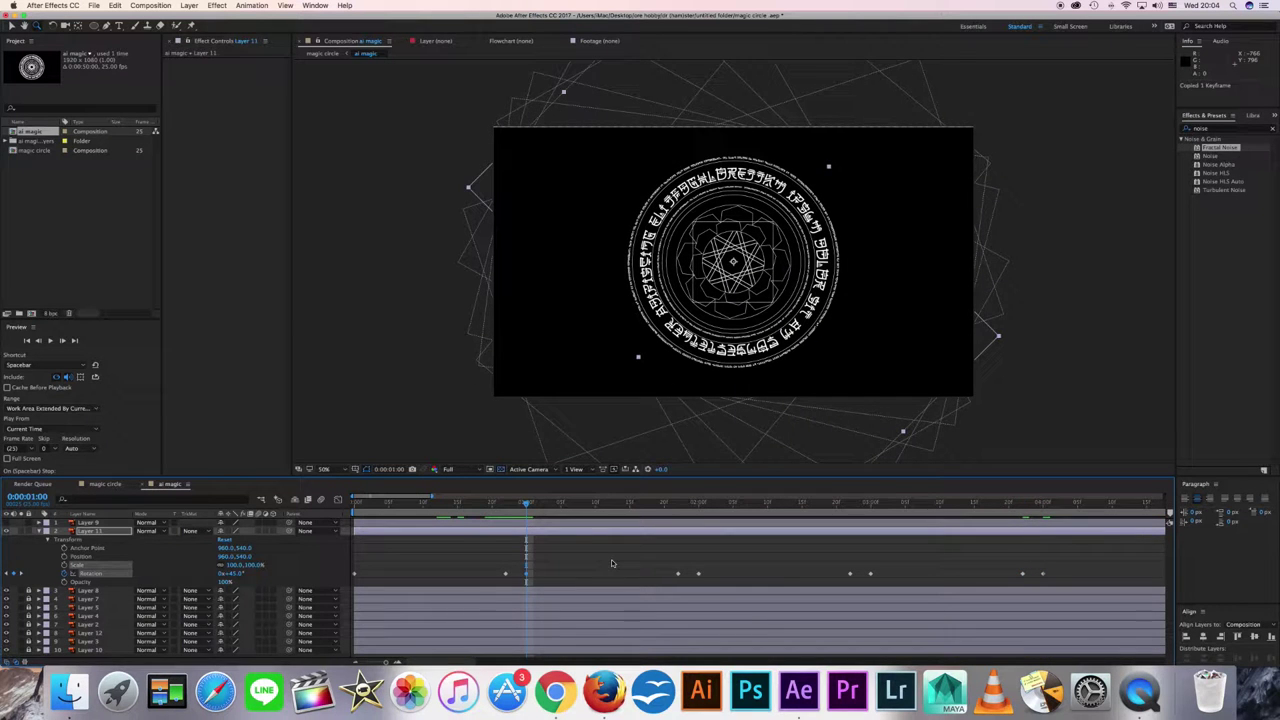
key("ctrl+v")
key("k")
key("k")
key("k")
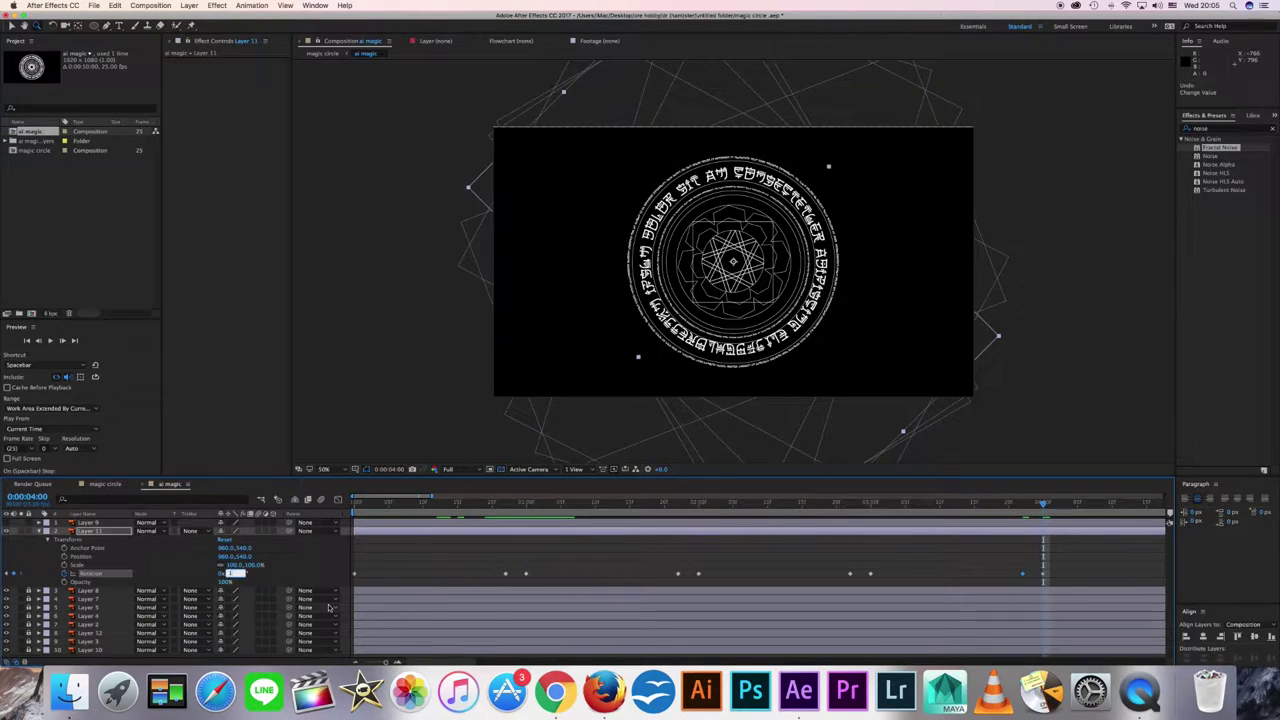
key("j")
key("j")
key("j")
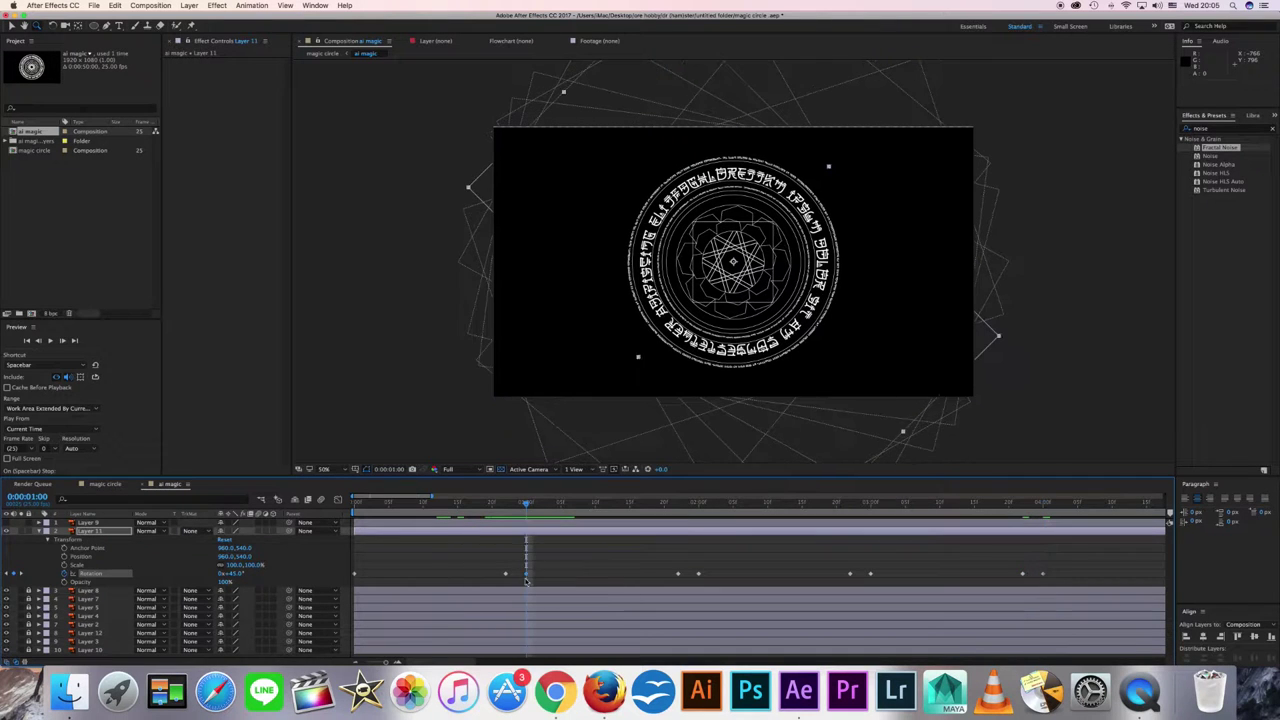
left_click_drag(548, 517, 594, 515)
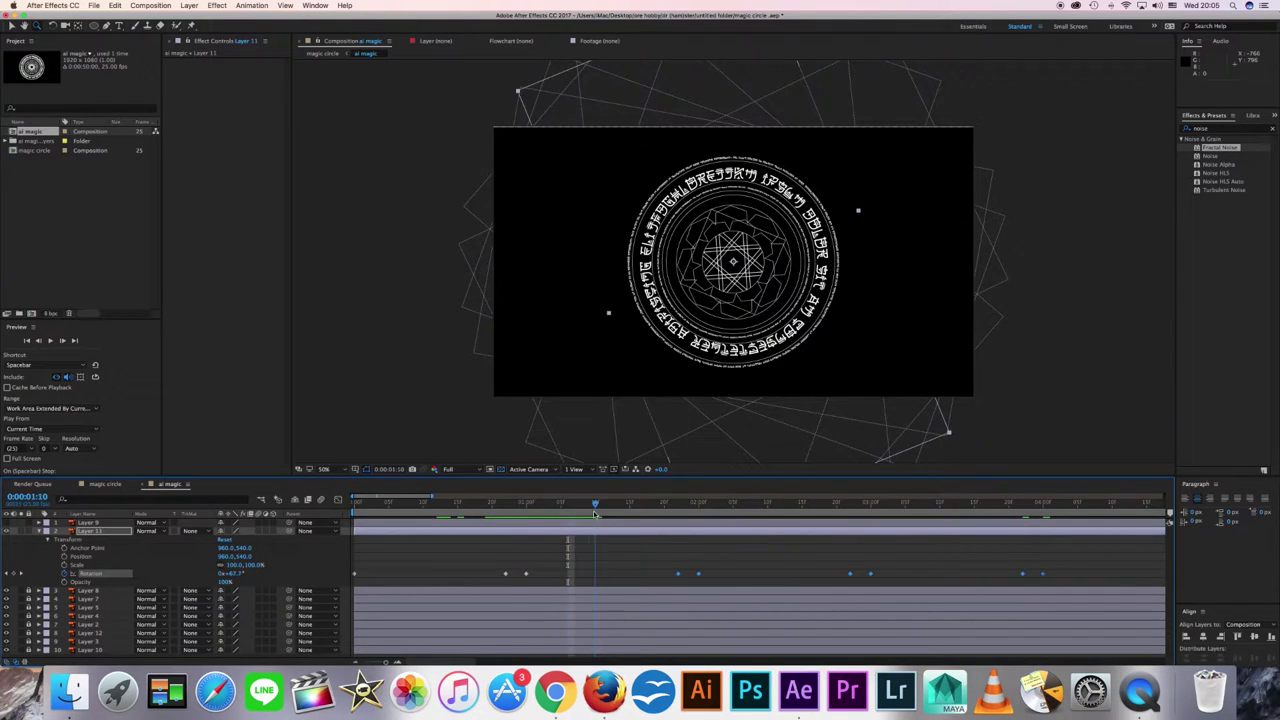
key("space")
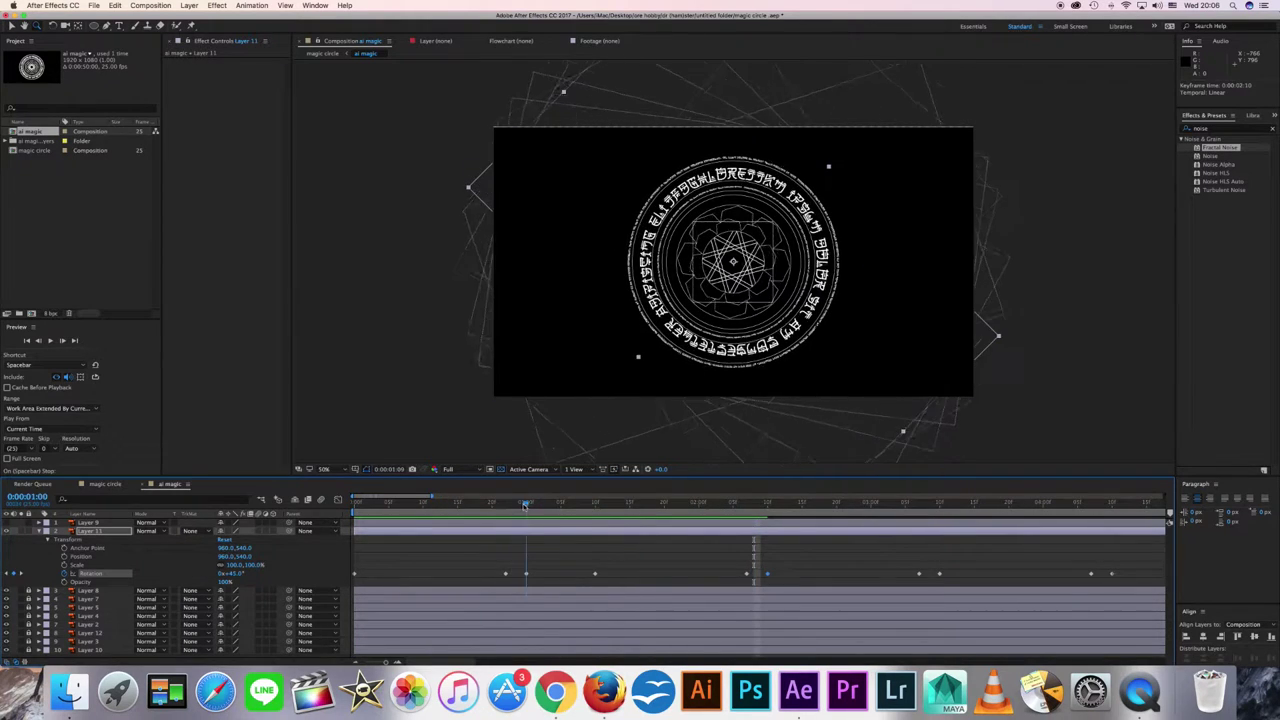
key("space")
left_click(838, 581)
key("super+c")
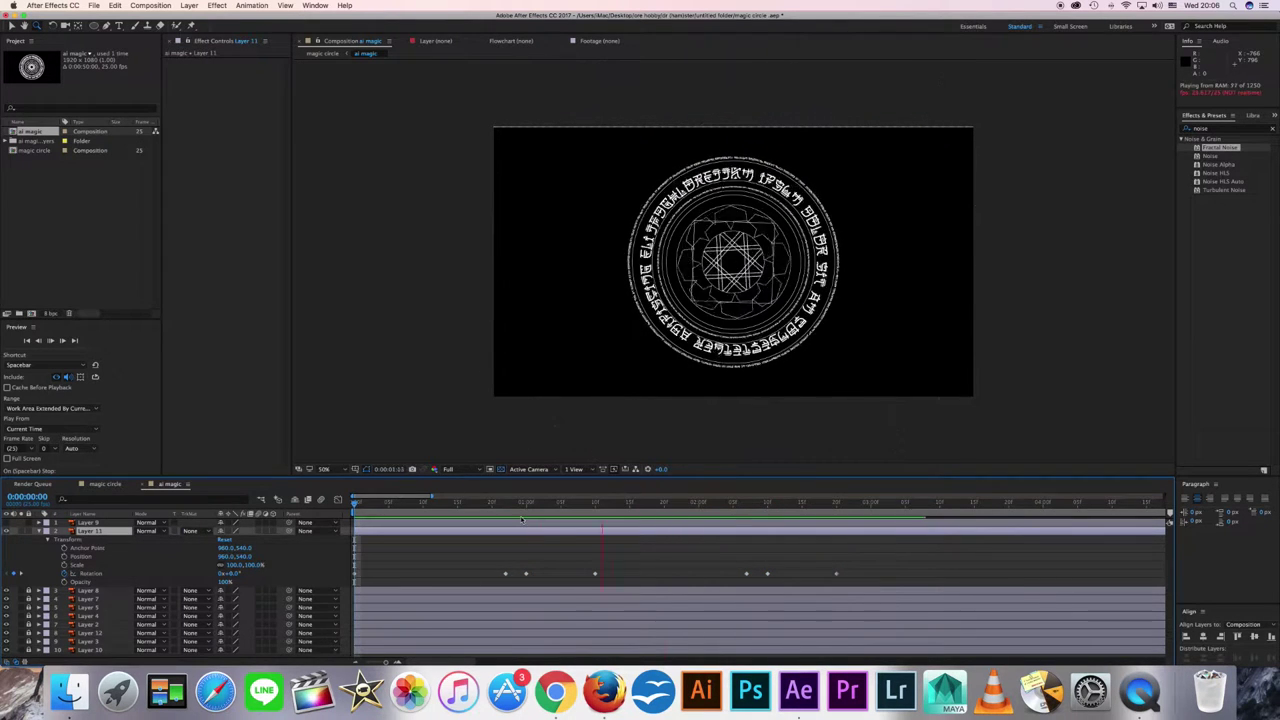
Step: Add a loopOut() expression to Layer 11's Rotation and preview the repeating steps
left_click(64, 573, "alt")
type("loopOut()")
key("space")
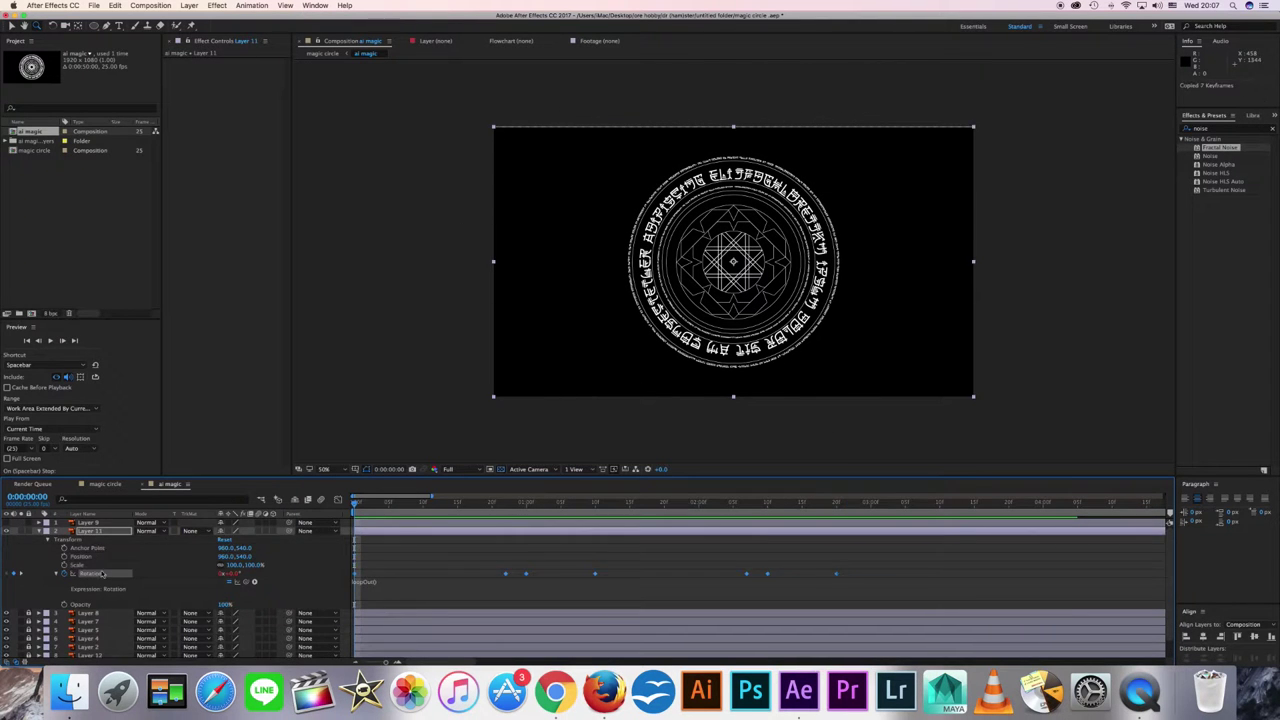
Step: Paste the rotation keyframes onto Layer 9, adjust its Rotation, and add loopOut()
left_click(88, 522)
key("super+v")
key("k")
left_click(232, 565)
key("space")
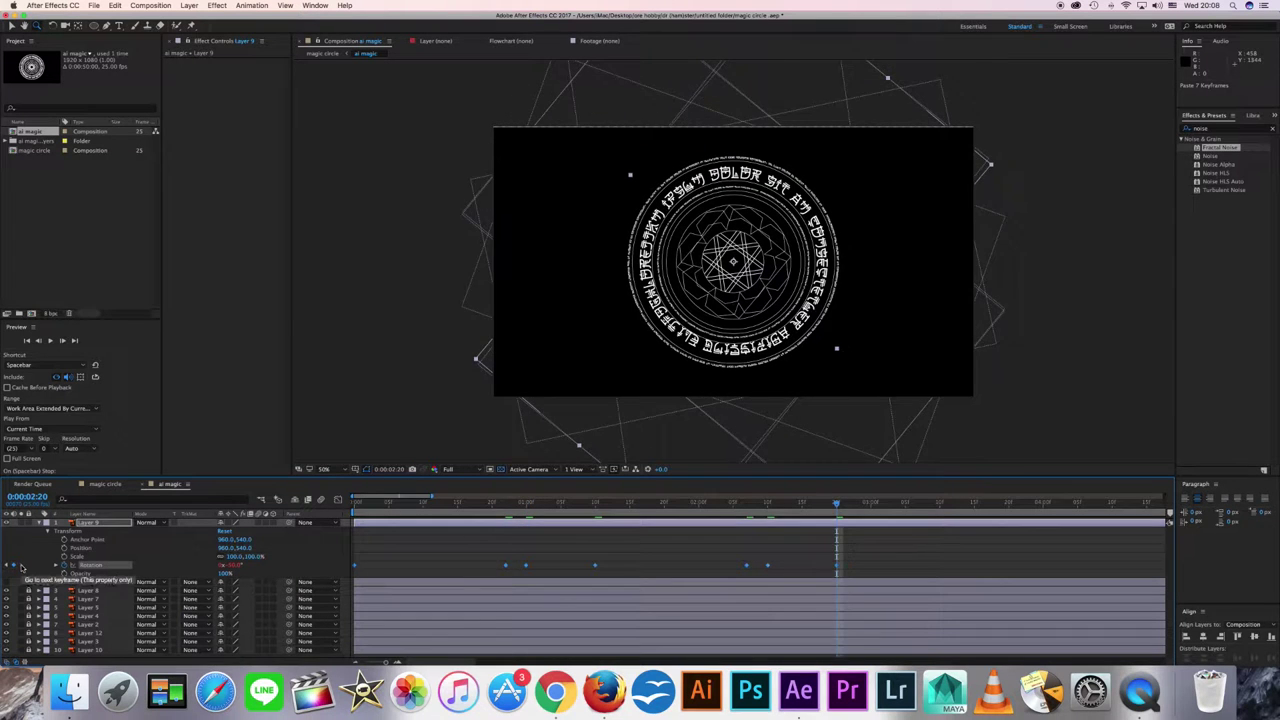
key("space")
key("space")
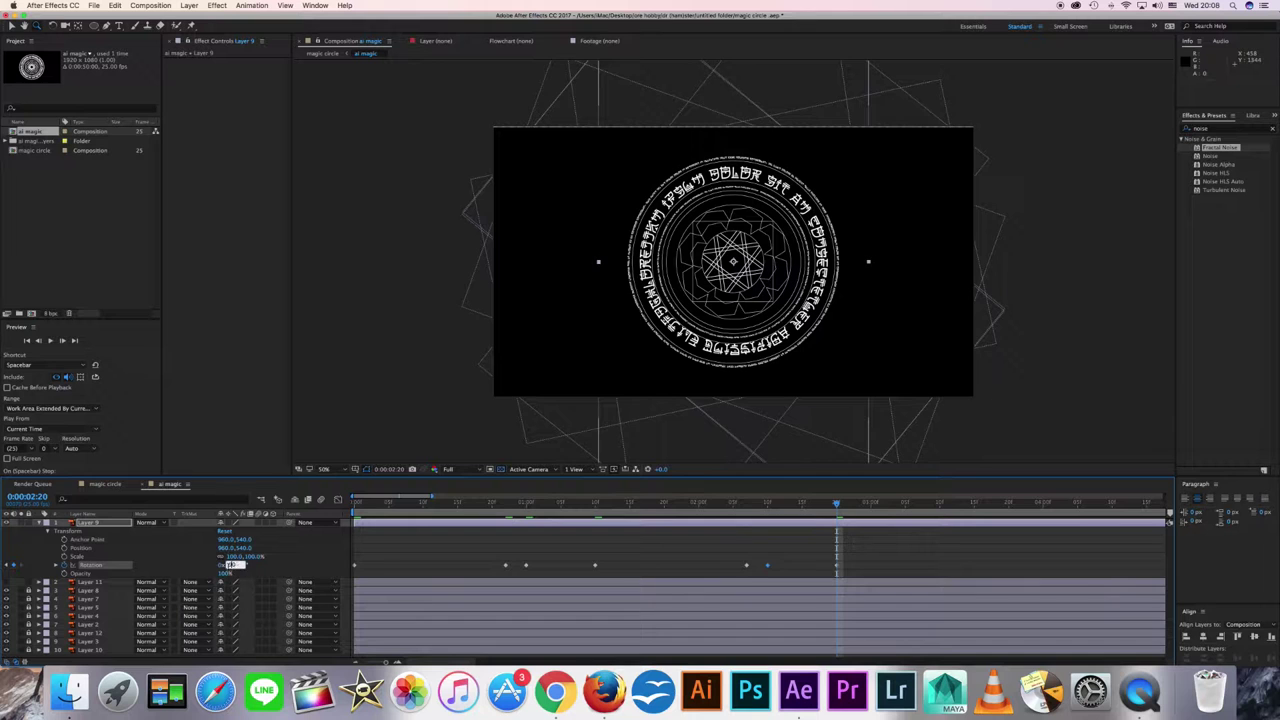
key("space")
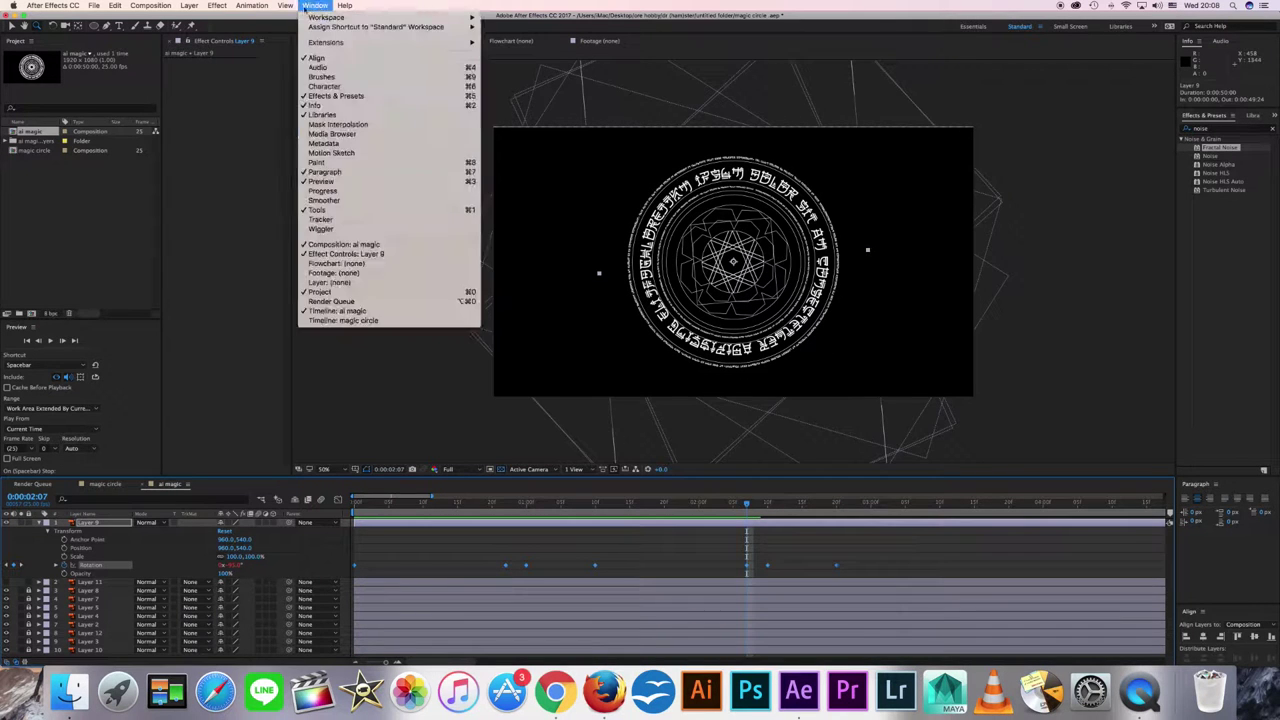
key("alt+shift+equal")
type("loopOut()")
key("KP_Enter")
key("space")
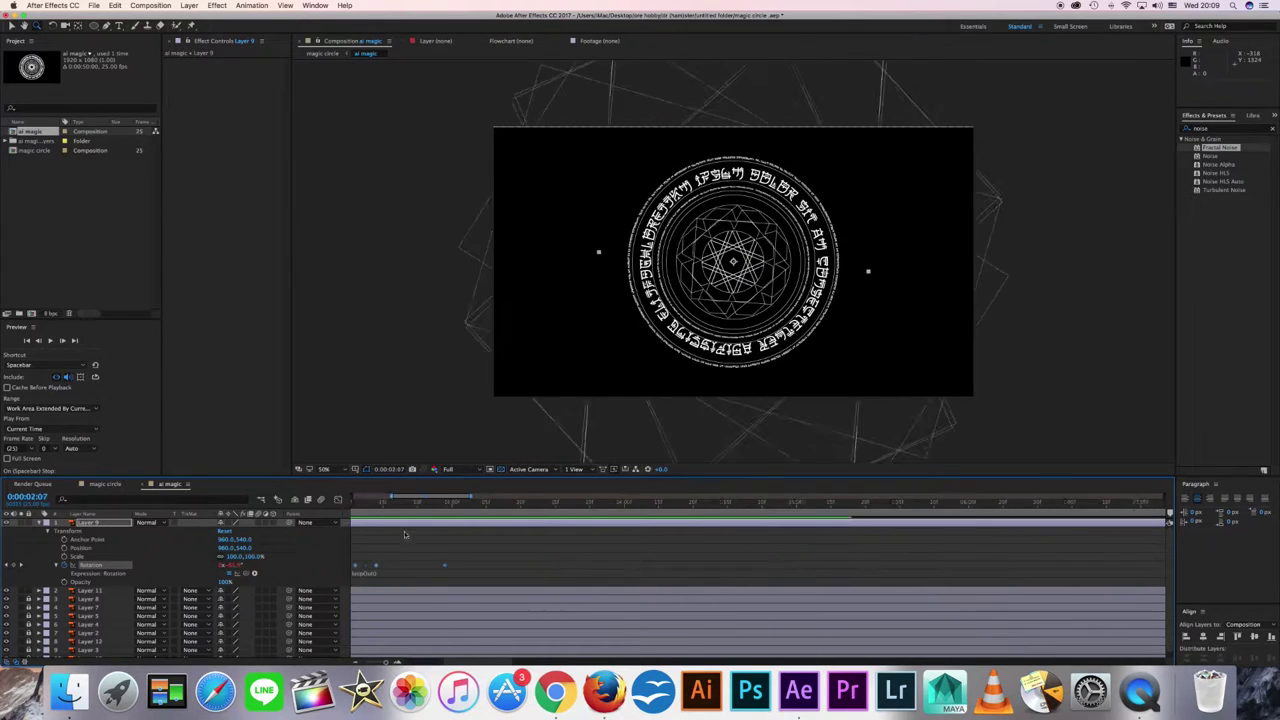
Step: Create a new solid layer named noise
key("u")
key("super+y")
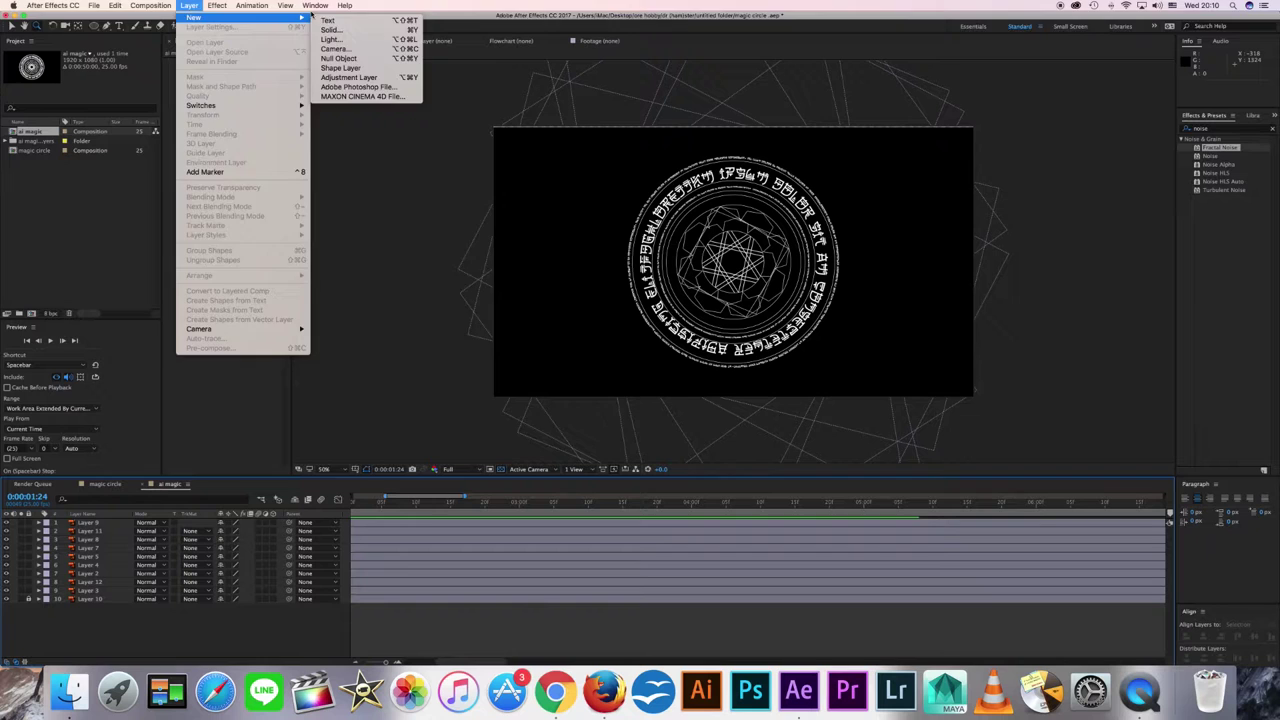
type("ng")
key("Return")
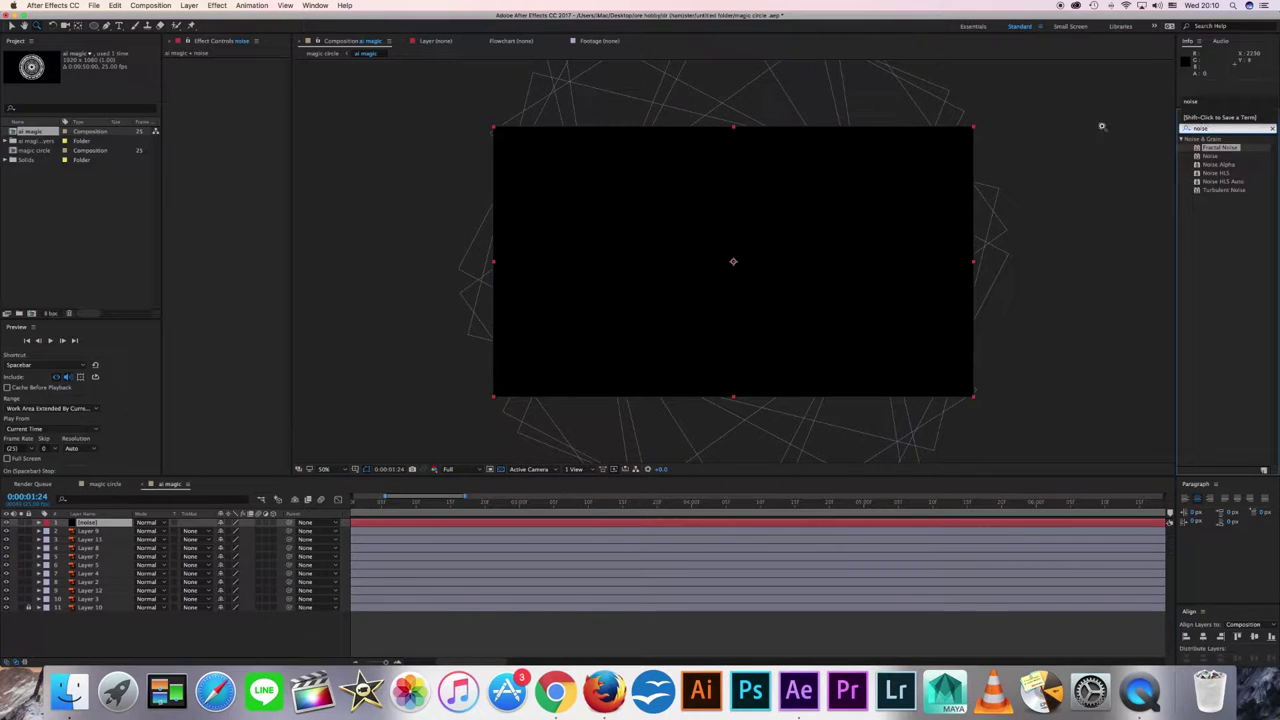
Step: Apply Fractal Noise to the solid, pick a fractal type, and raise Contrast to 134
double_click(1220, 147)
left_click(255, 79)
left_click(262, 140)
left_click(250, 70)
left_click(260, 134)
left_click(250, 70)
left_click(251, 186)
mouse_move(242, 95)
left_mouse_down()
mouse_move(270, 95)
mouse_move(258, 104)
left_mouse_up()
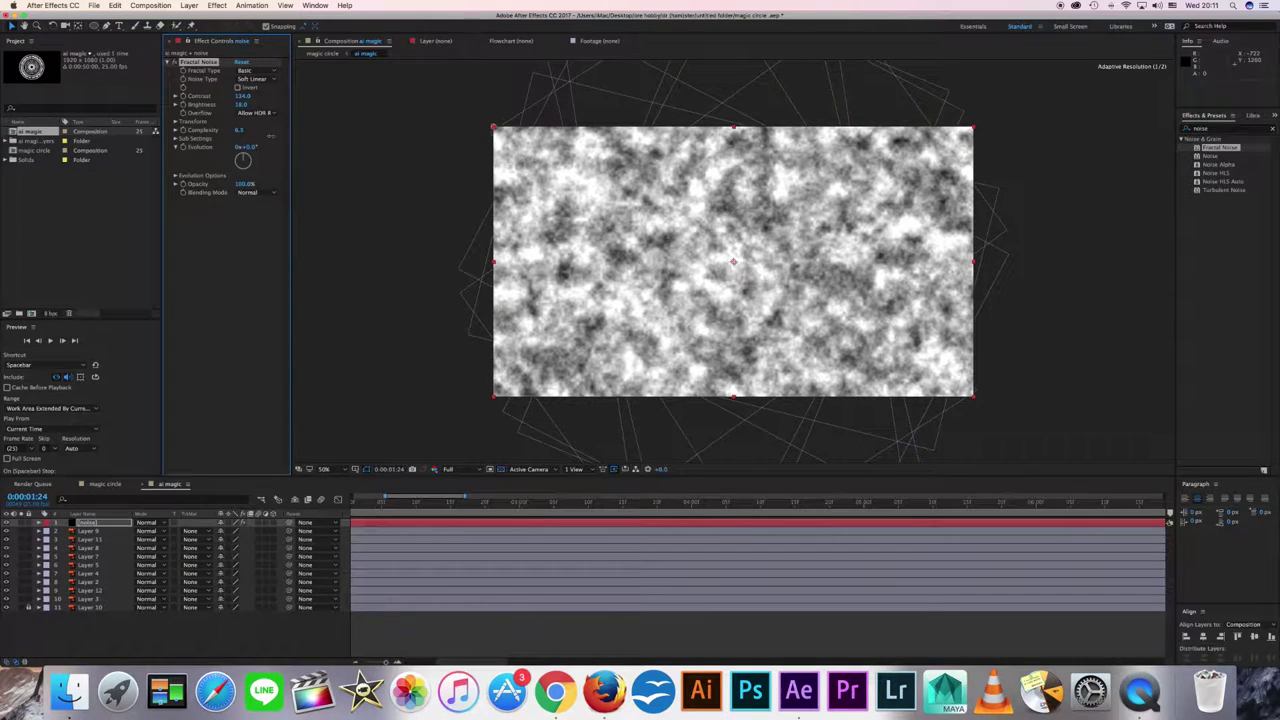
Step: Keyframe the Fractal Noise Evolution so the noise animates, and preview it
key("u")
key("space")
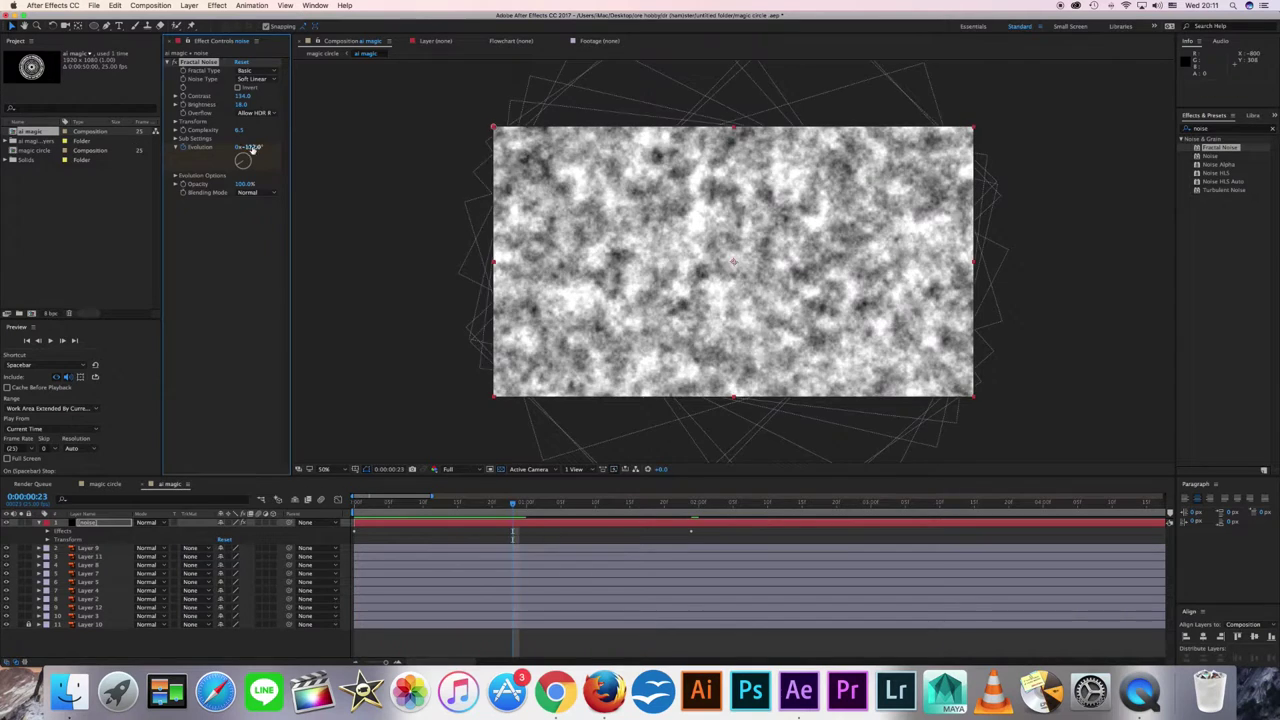
key("space")
key("comma")
left_click(100, 619)
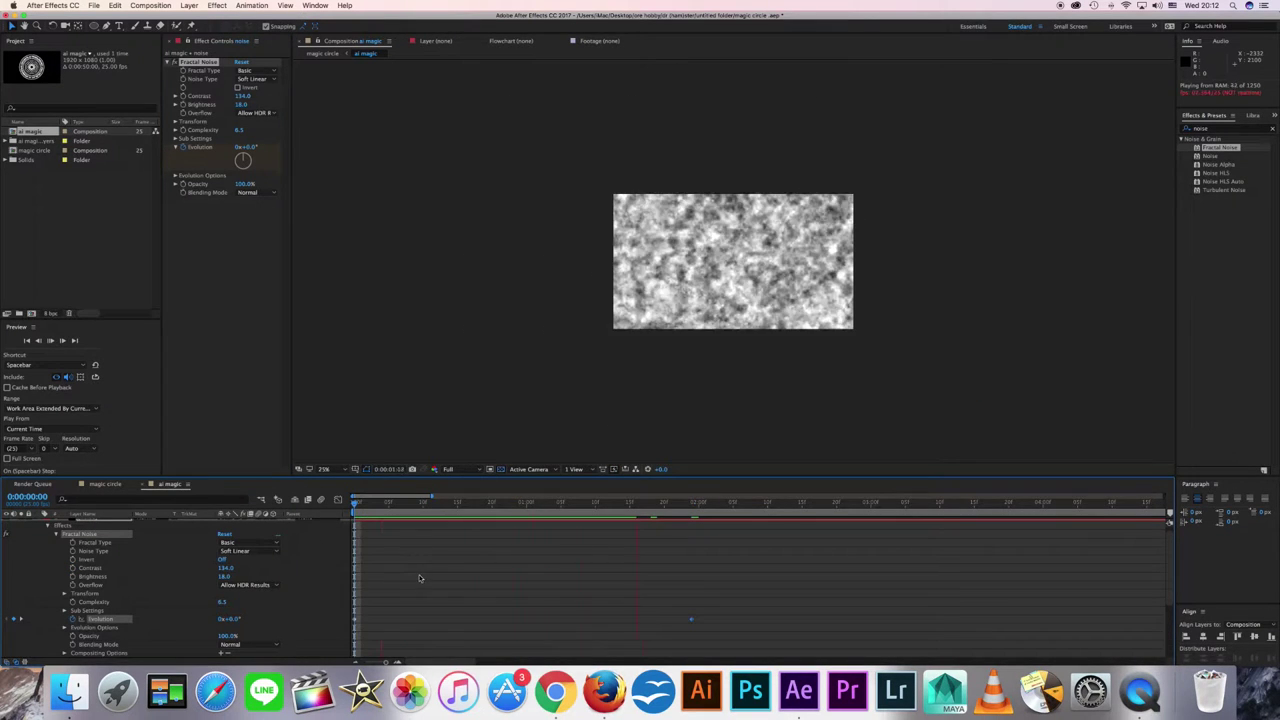
left_click(242, 188)
key("space")
key("space")
key("ctrl+z")
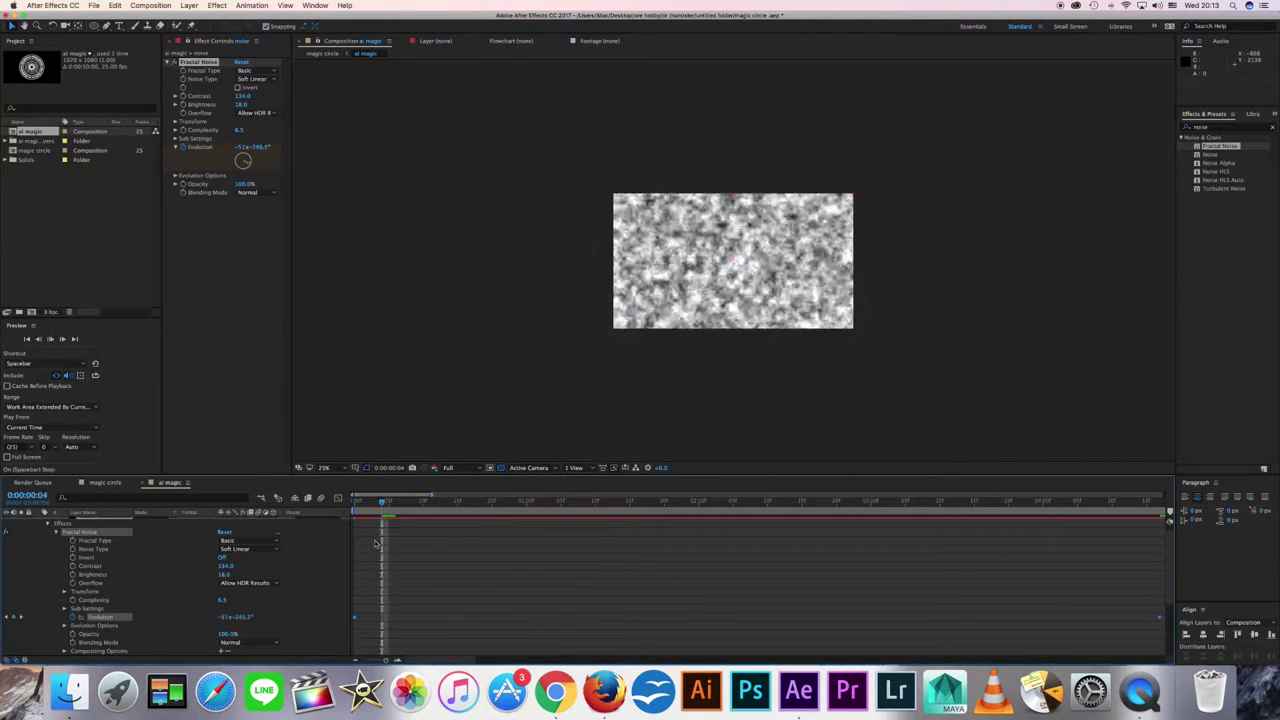
key("space")
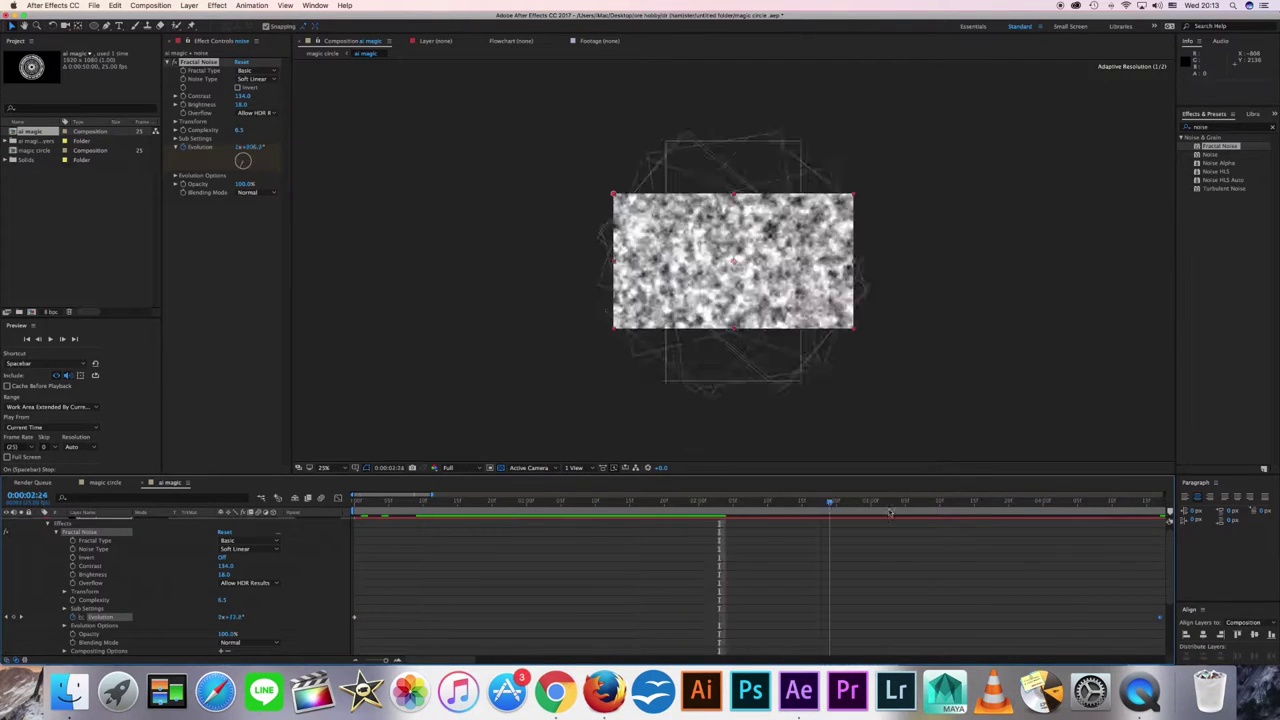
Step: Move the noise layer above Layer 12 and set it as Layer 12's inverted luma matte
left_click(93, 524)
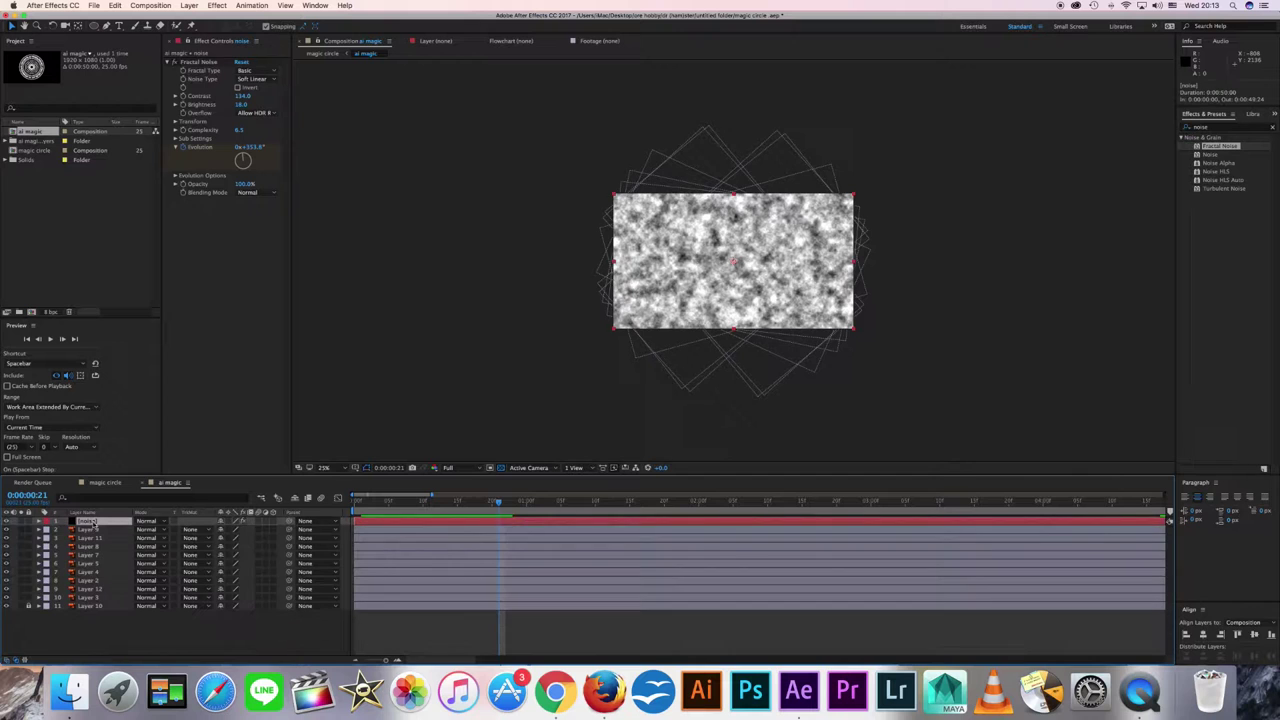
left_click(7, 522)
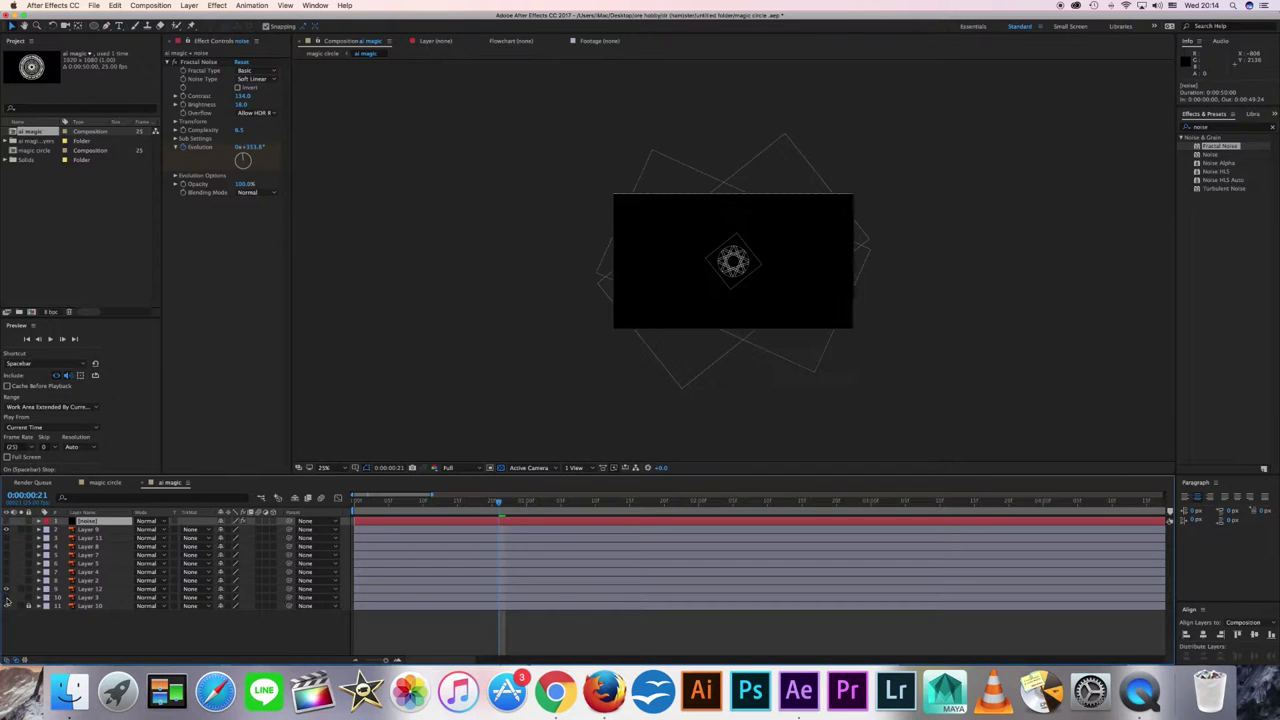
left_click_drag(88, 522, 100, 586)
left_click(323, 467)
left_click(329, 557)
left_click(204, 593)
left_click(230, 642)
Step: Duplicate the noise layer and use it as an inverted luma matte for Layer 9 and the text ring
key("super+d")
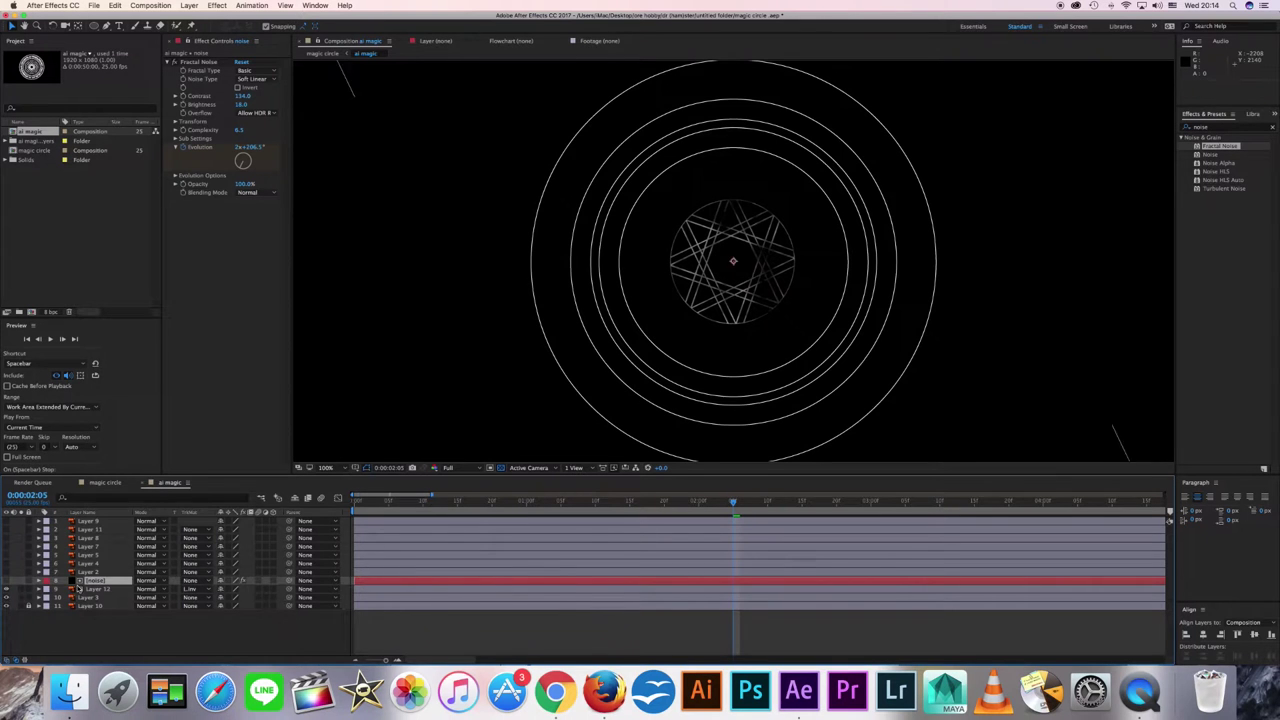
left_click_drag(46, 563, 97, 570)
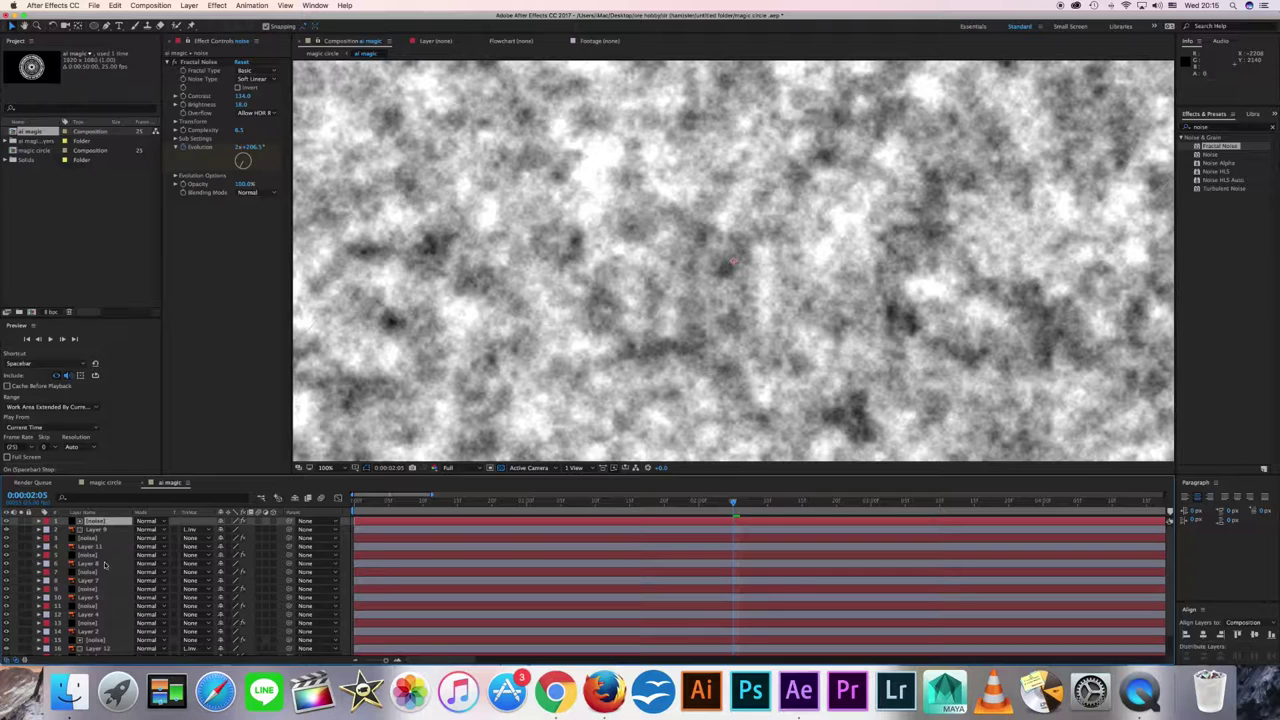
key("super+z")
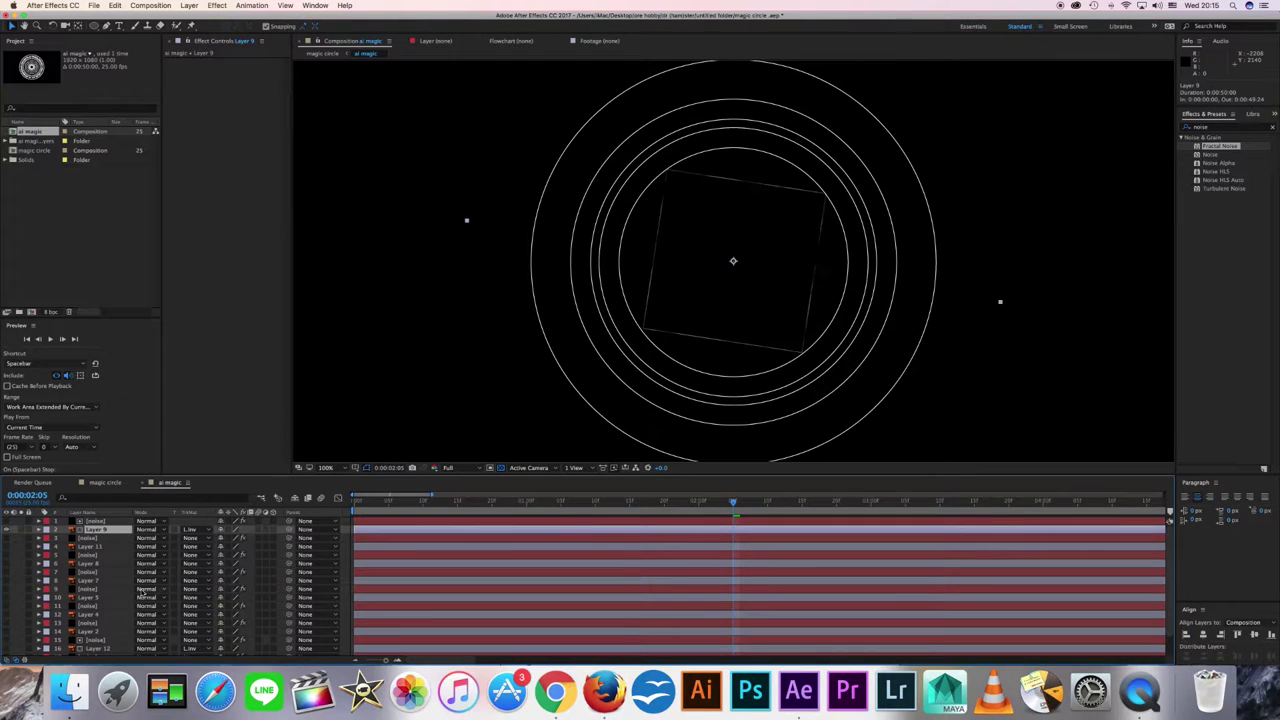
left_click(190, 563)
left_click(230, 613)
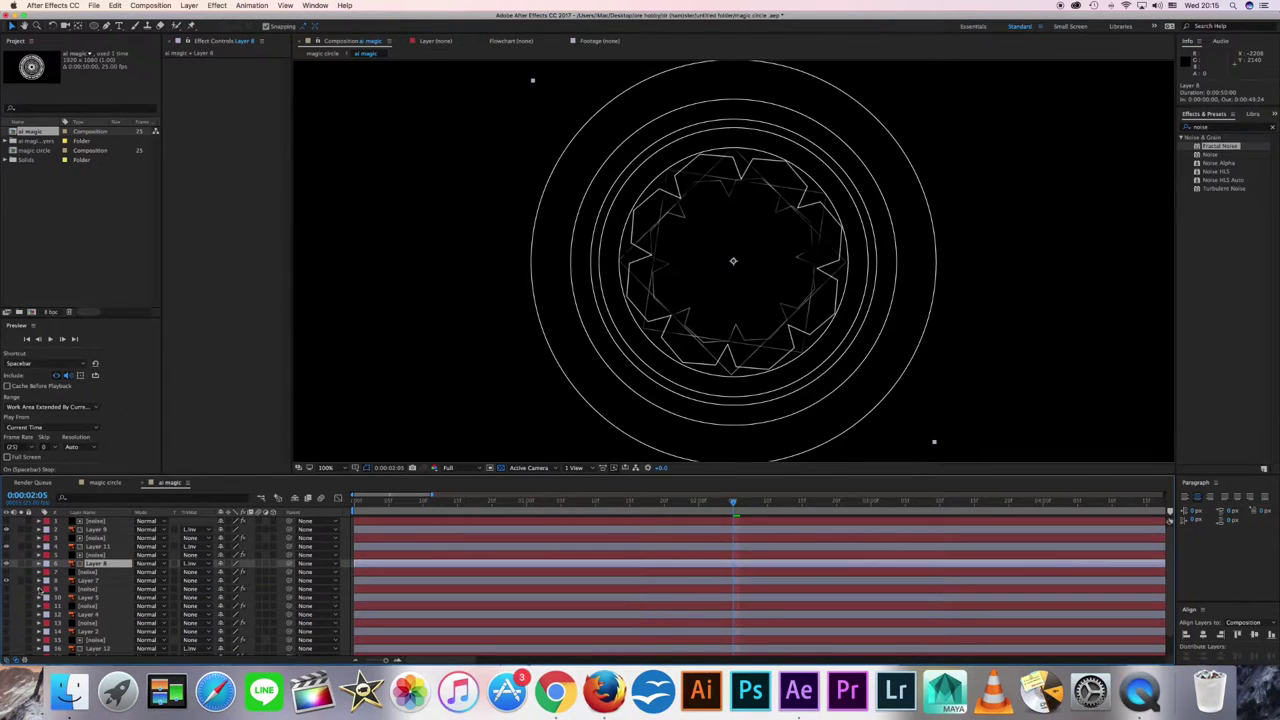
scroll(9, 570, "down", 1)
left_click(220, 628)
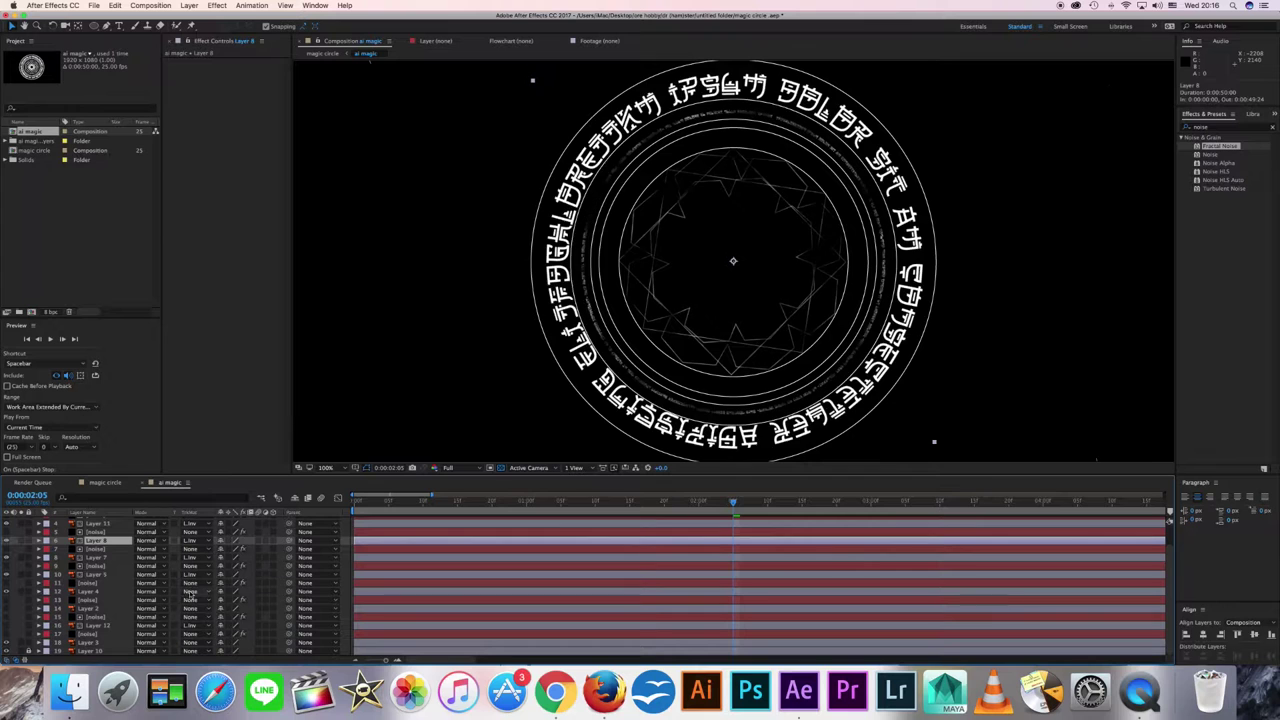
Step: Add more noise copies as mattes for the remaining circle layers, then preview from the start
left_click(8, 634)
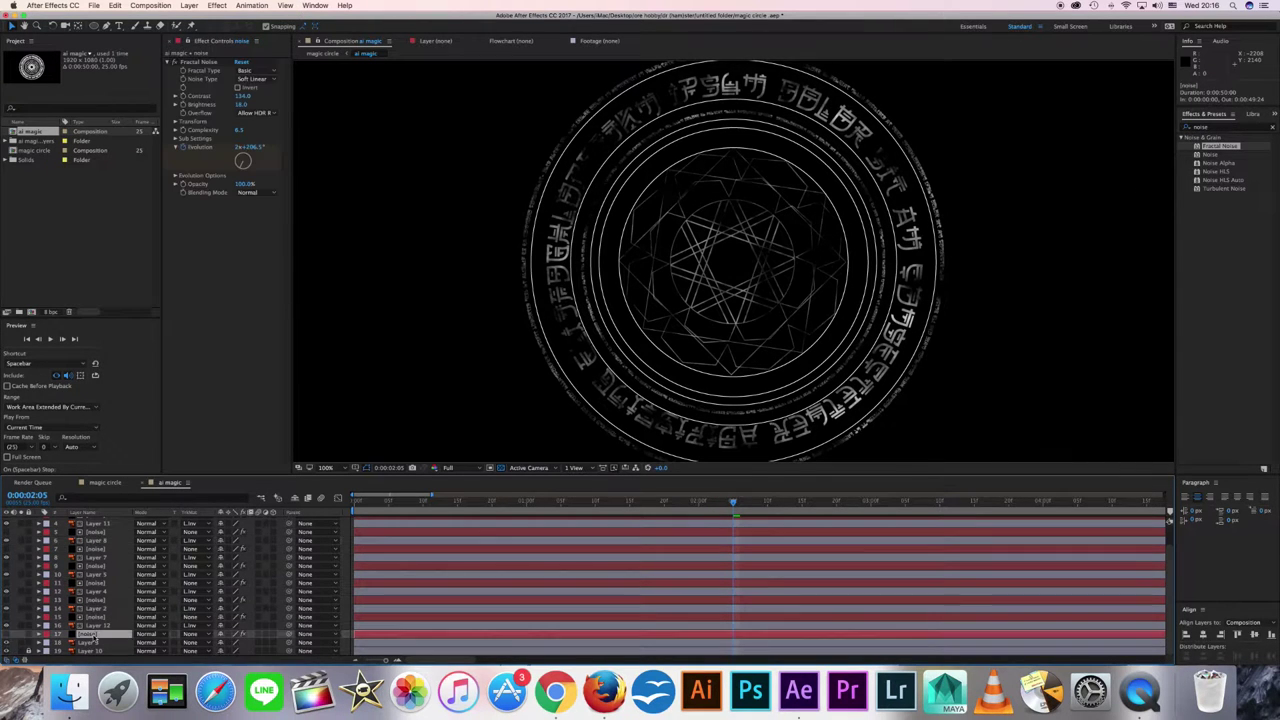
key("super+d")
key("super+bracketleft")
key("super+bracketleft")
left_click(6, 642)
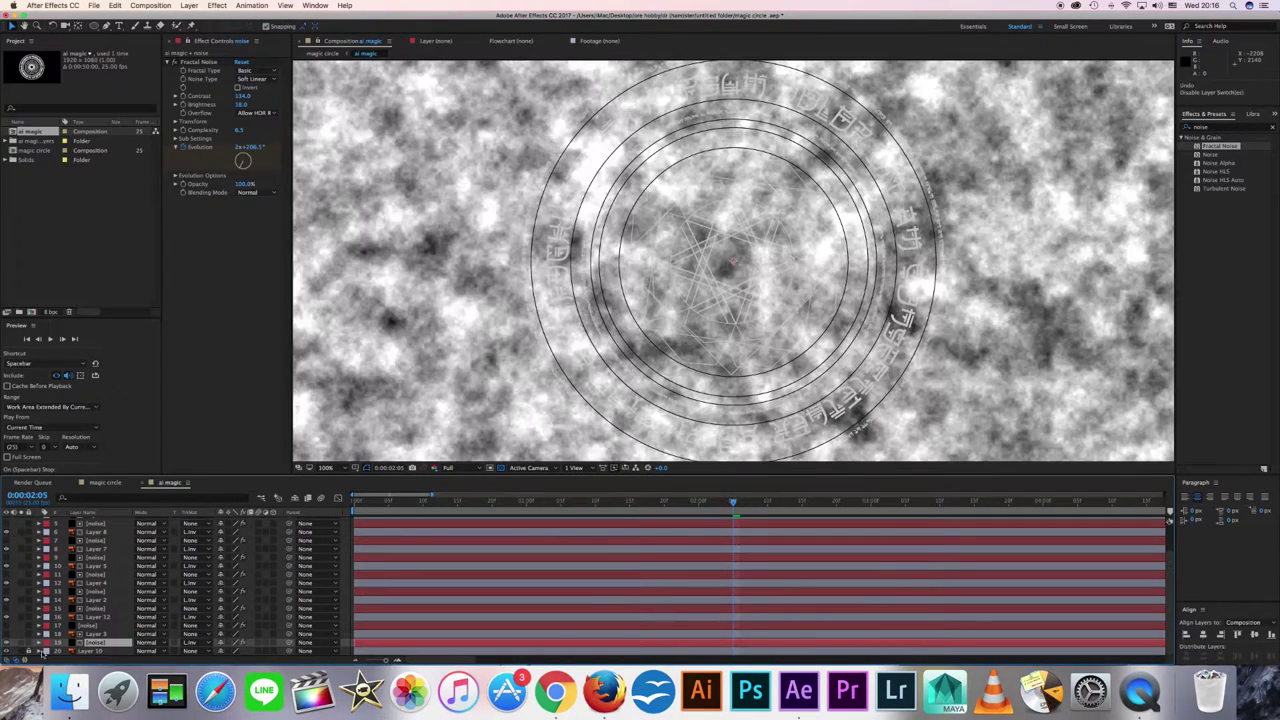
left_click(8, 642)
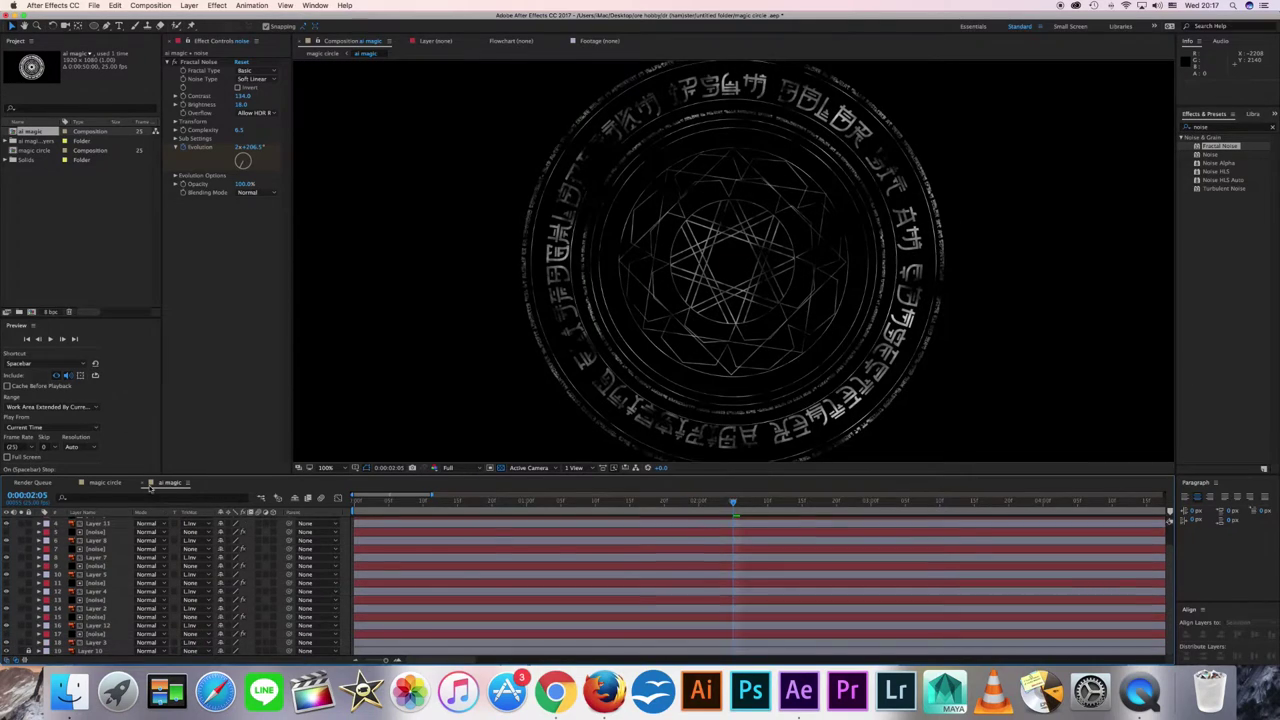
scroll(108, 650, "up", 1)
key("Home")
key("space")
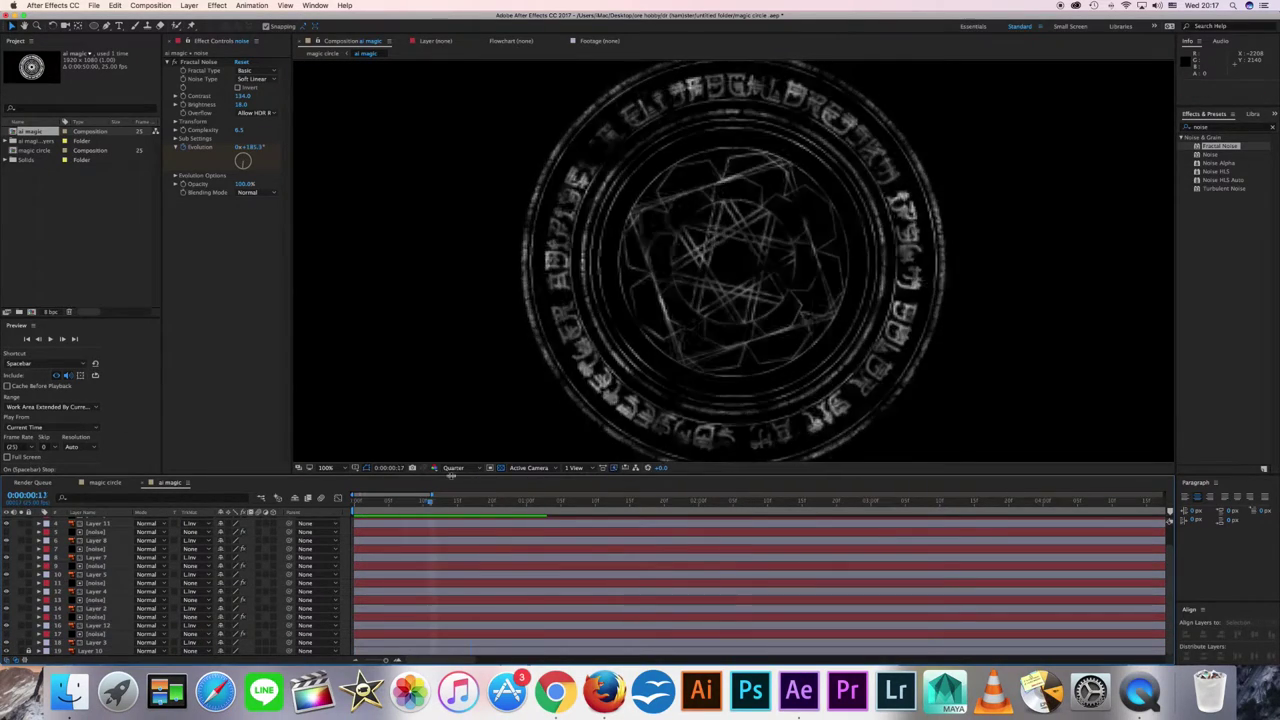
Step: Pre-compose all circle and noise layers into 'circle action' and add an adjustment layer above it
mouse_move(320, 643)
left_mouse_down()
mouse_move(390, 41)
mouse_move(1230, 545)
left_mouse_up()
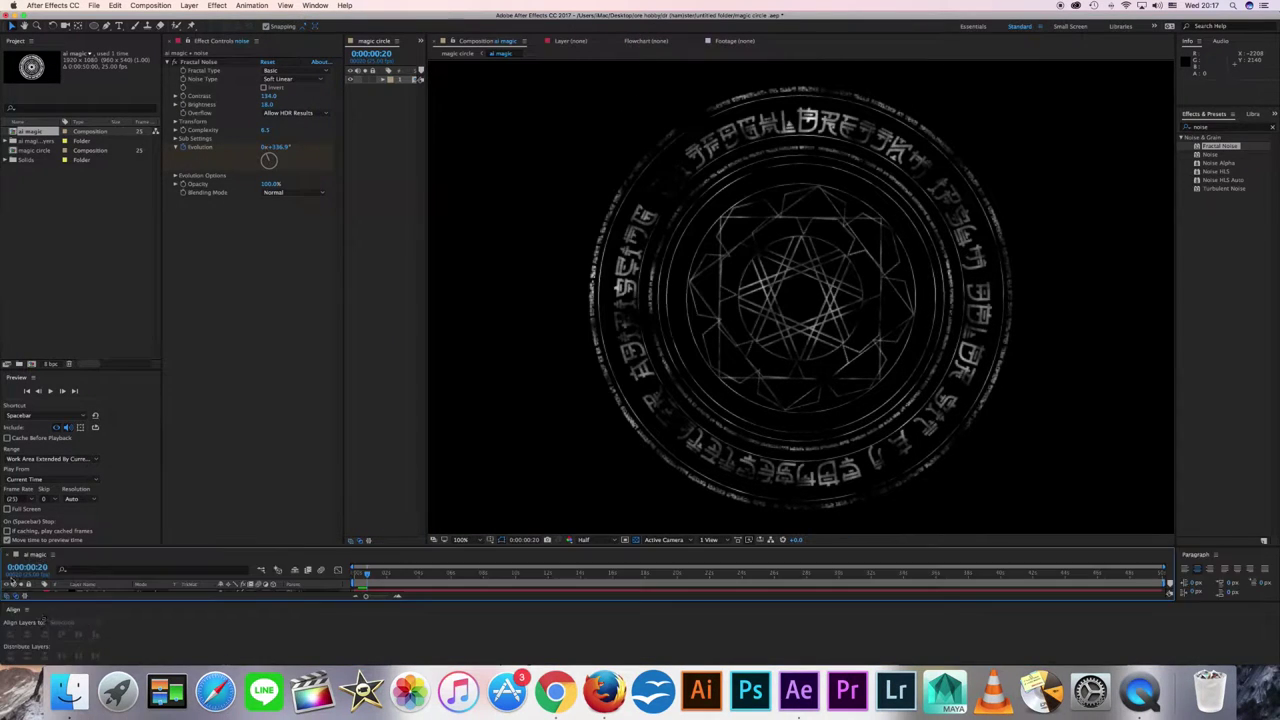
left_click_drag(273, 545, 273, 402)
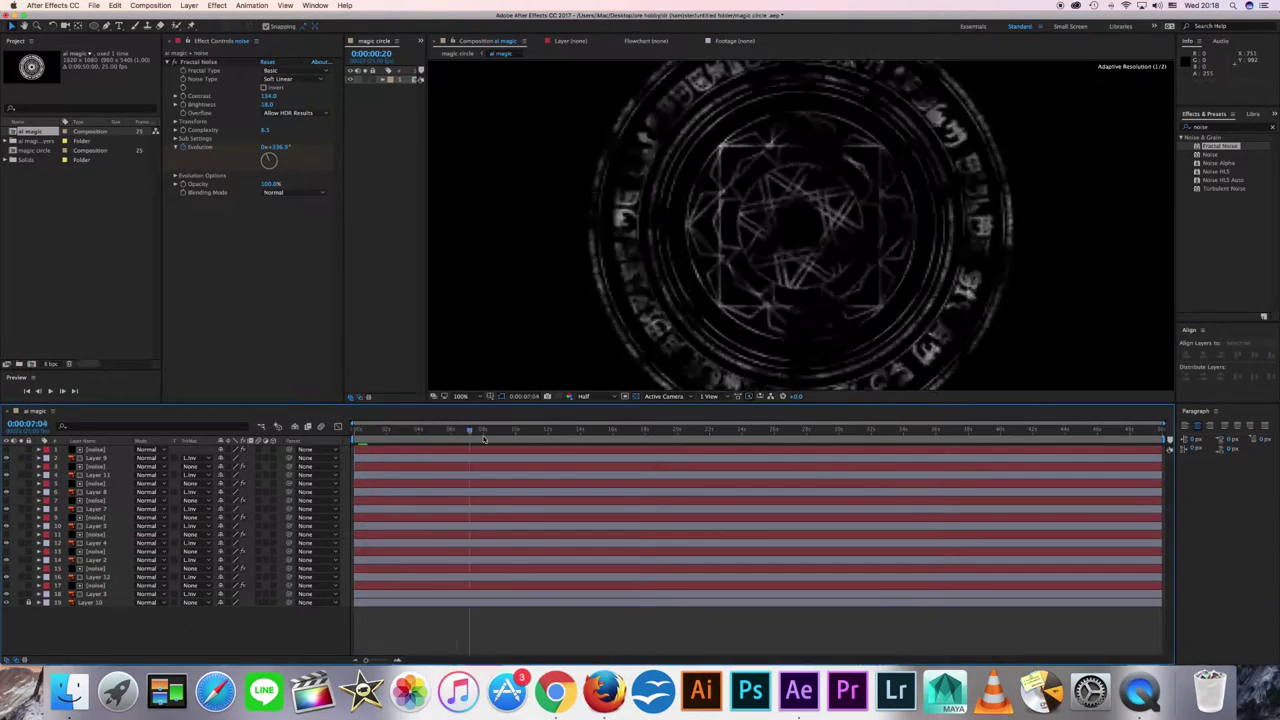
key("super+a")
key("super+shift+c")
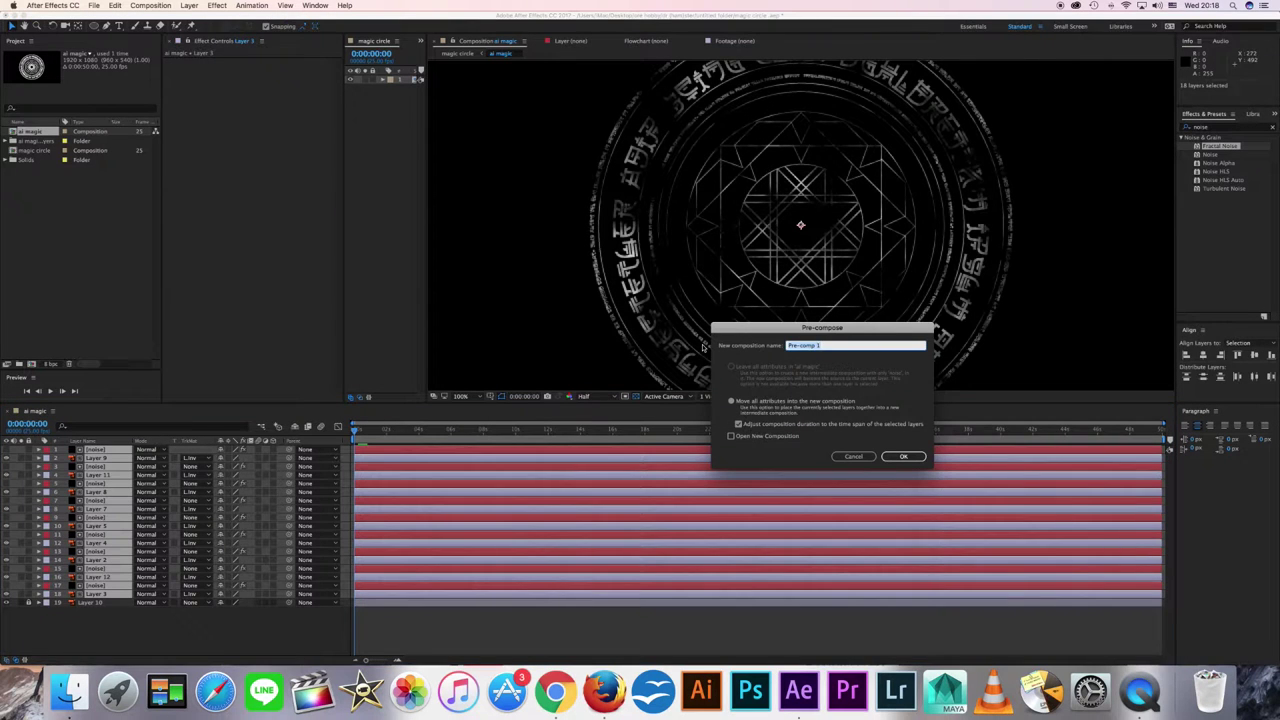
type("action")
key("Return")
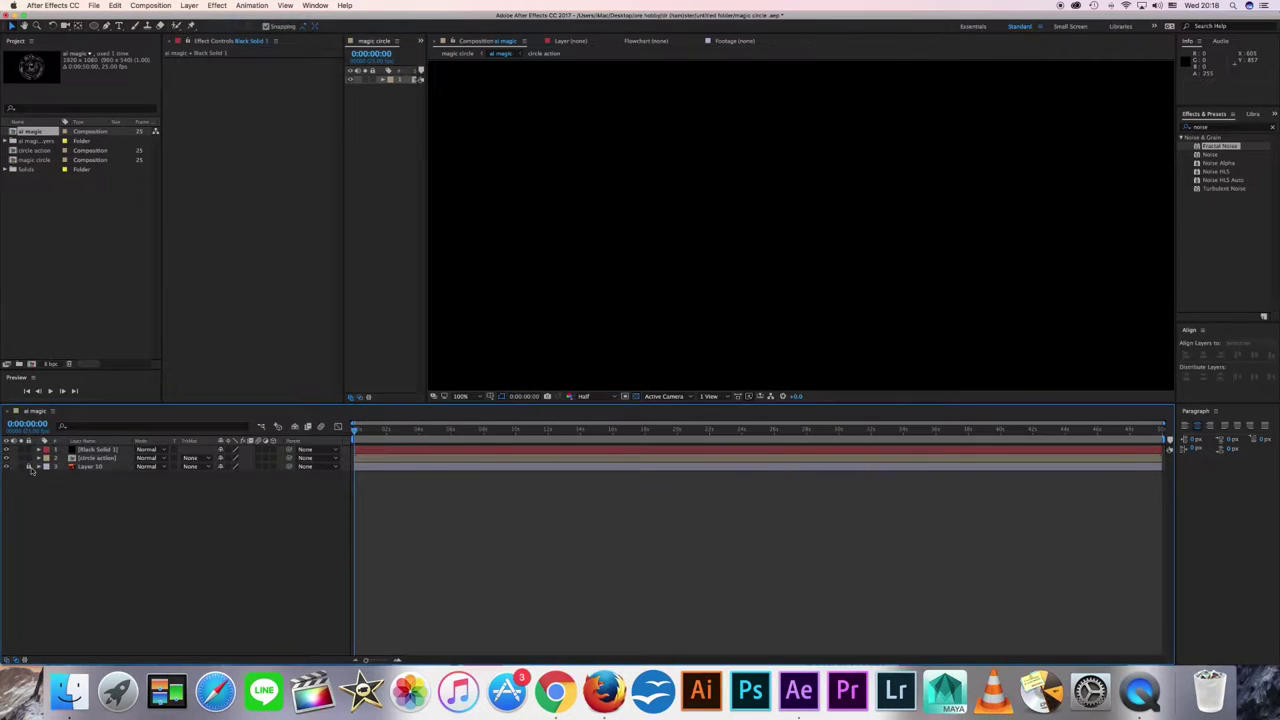
key("super+alt+y")
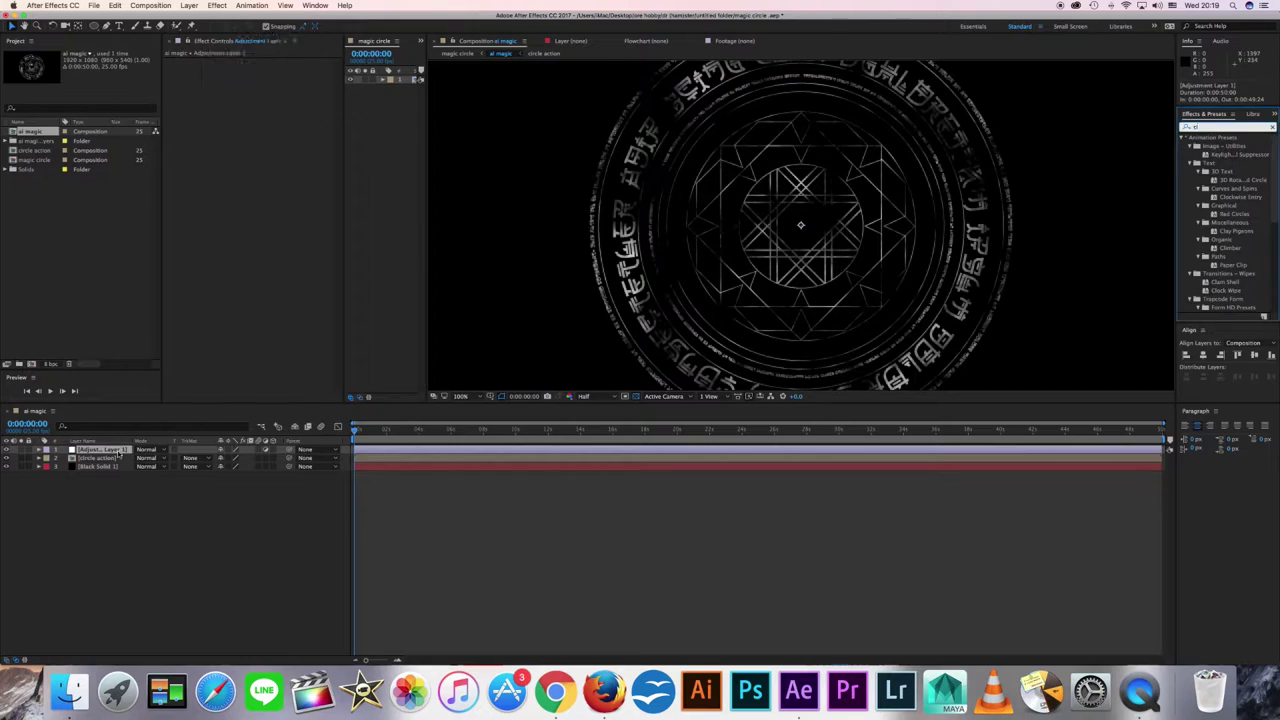
Step: Bend the RGB and green Curves to tint the magic circle golden
mouse_move(240, 170)
left_mouse_down()
mouse_move(225, 145)
mouse_move(240, 140)
mouse_move(225, 140)
left_mouse_up()
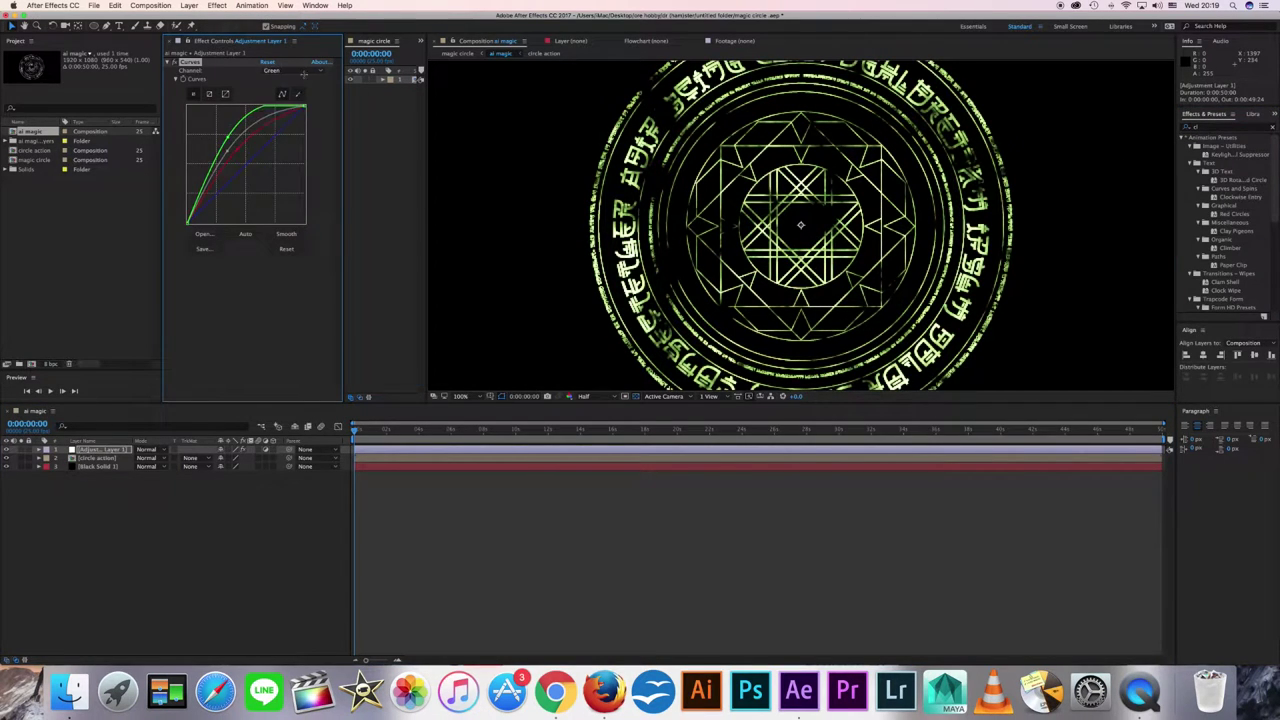
left_click(268, 70)
left_click(268, 80)
left_click_drag(245, 165, 235, 140)
Step: Add Glow with a lower Glow Radius, preview it, and switch Curves to the red channel
type("glow")
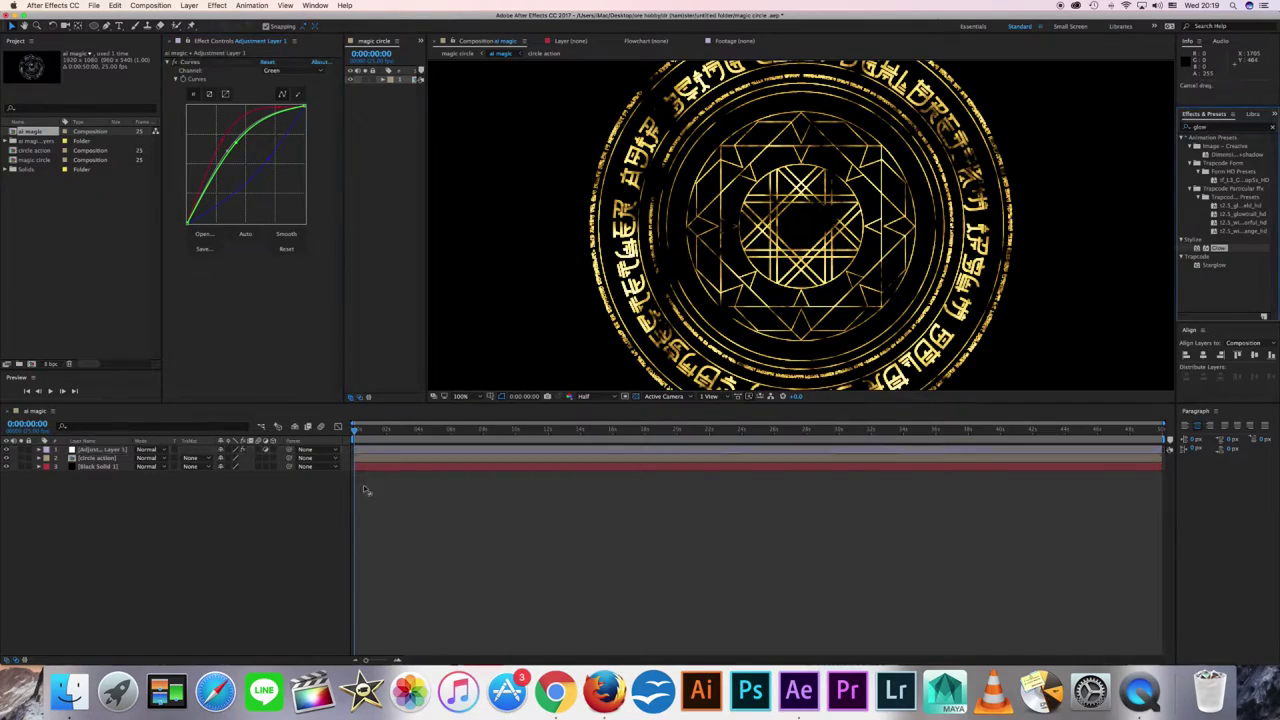
double_click(1218, 247)
left_click_drag(266, 283, 255, 285)
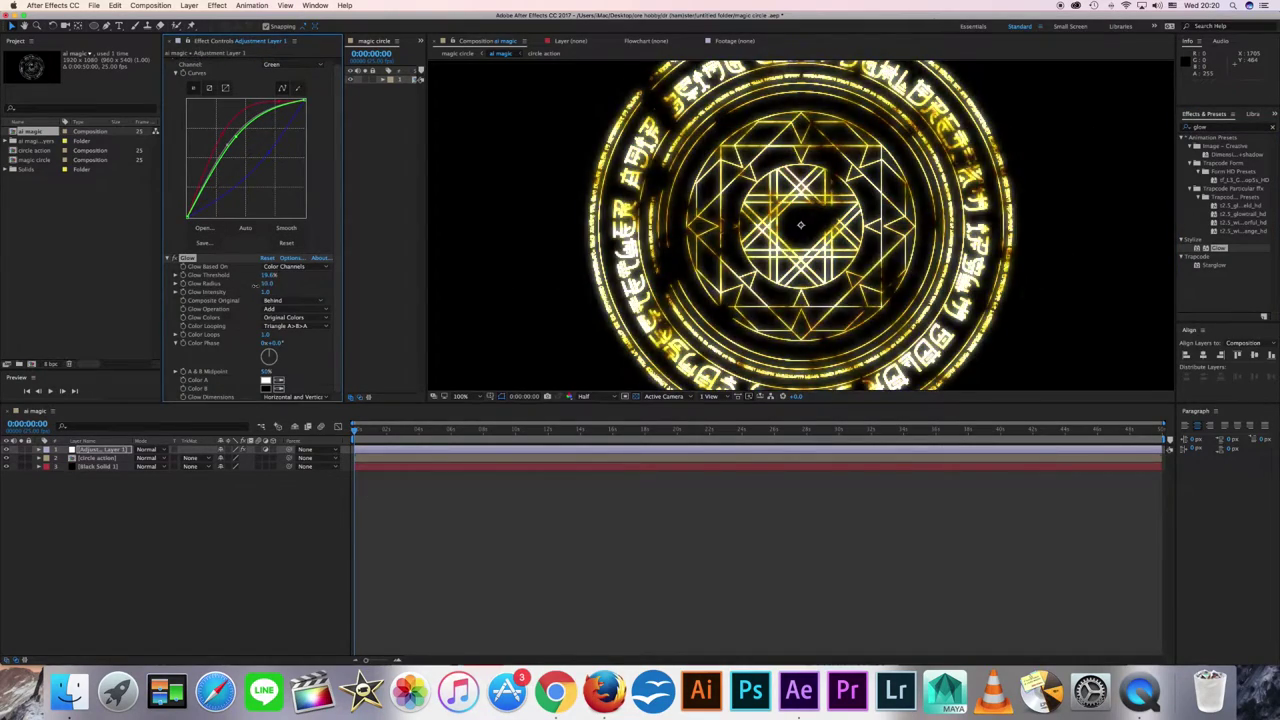
key("space")
left_click(268, 64)
left_click(268, 45)
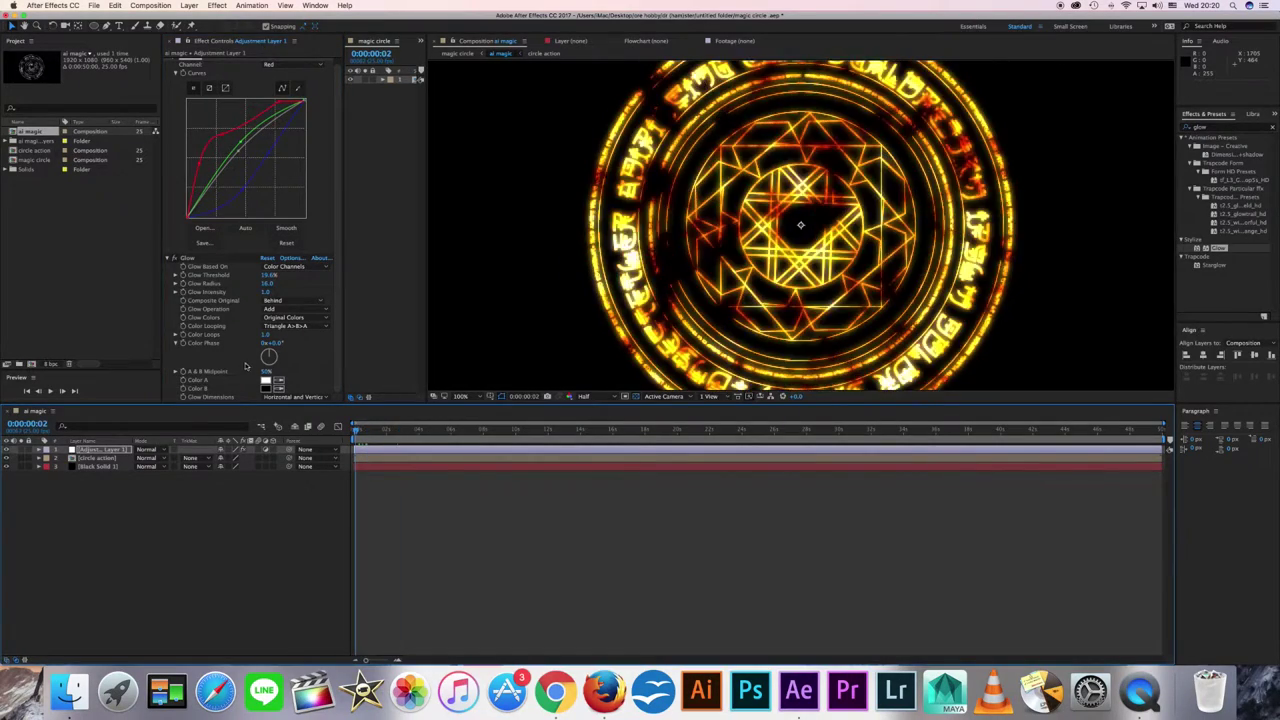
Step: Apply Bulge to the adjustment layer and reduce its Bulge Height for a softer distortion
type("blu")
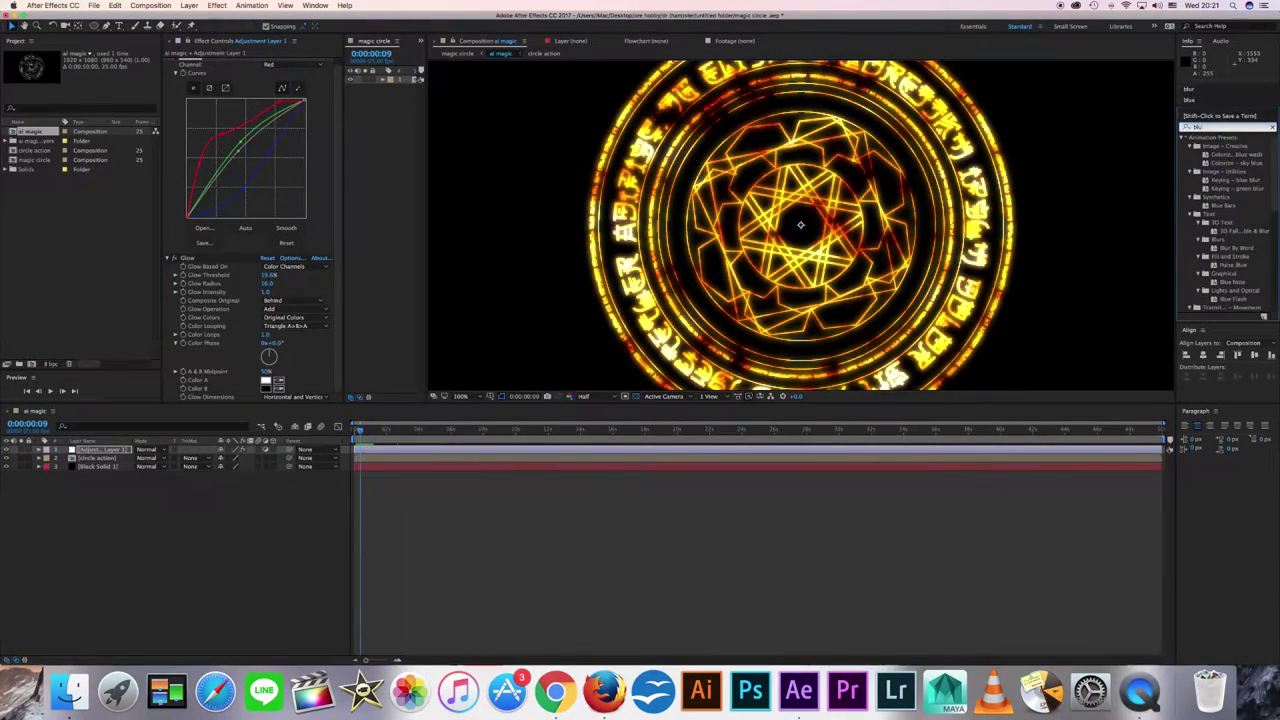
key("BackSpace")
key("BackSpace")
type("ulge")
double_click(1210, 146)
left_click(459, 396)
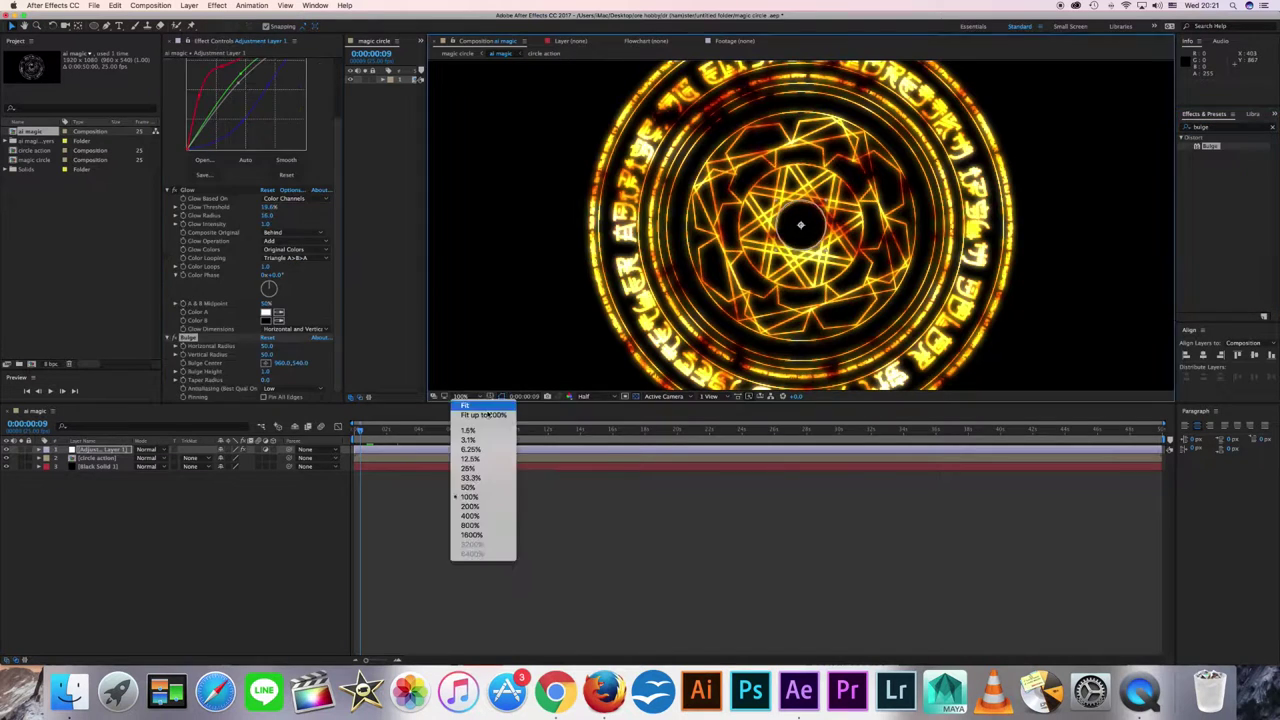
left_click(470, 470)
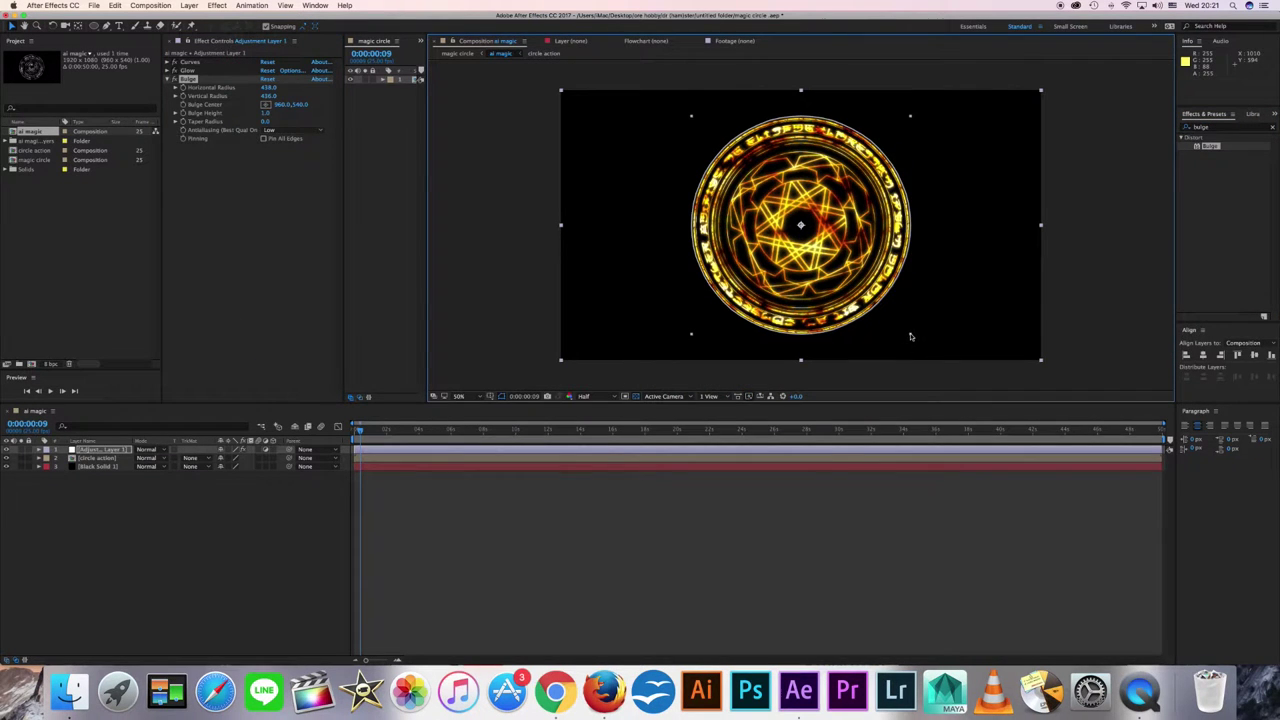
left_click(175, 121)
left_click_drag(186, 131, 233, 137)
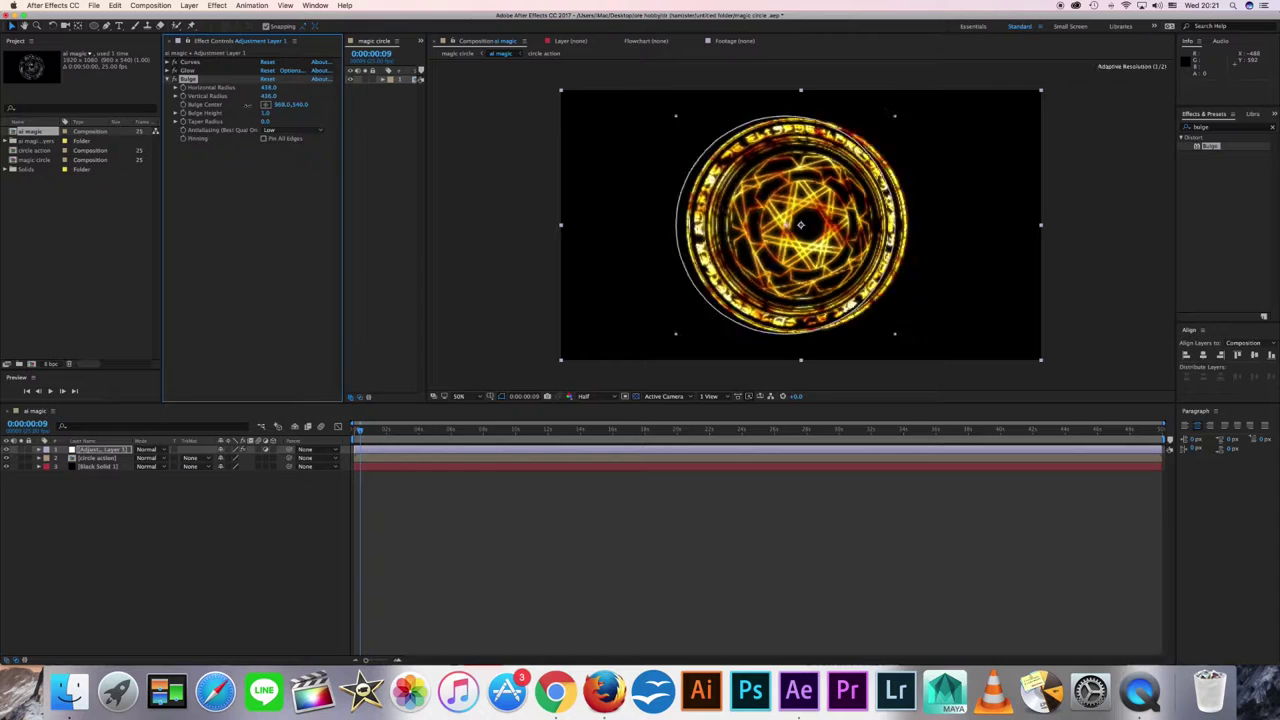
left_click_drag(323, 131, 259, 130)
key("space")
Step: Open the magic circle comp and select the ai magic and imported Premiere footage layers
left_click(168, 79)
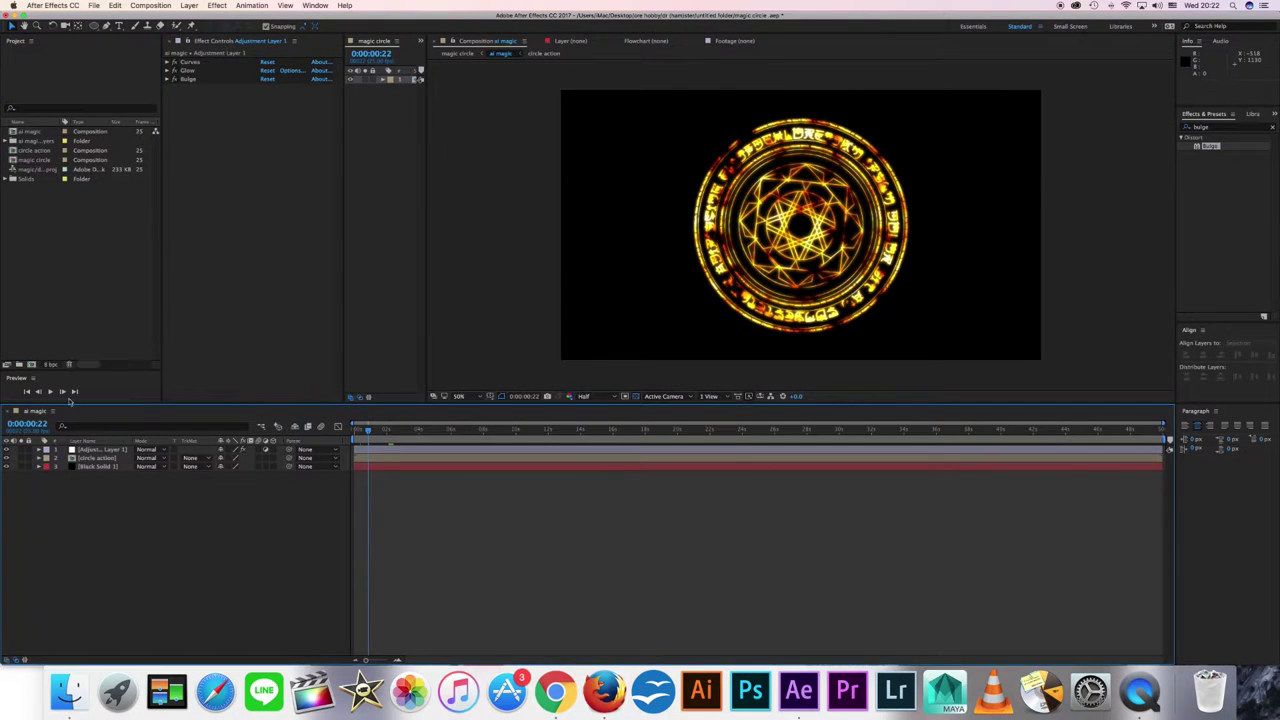
double_click(14, 161)
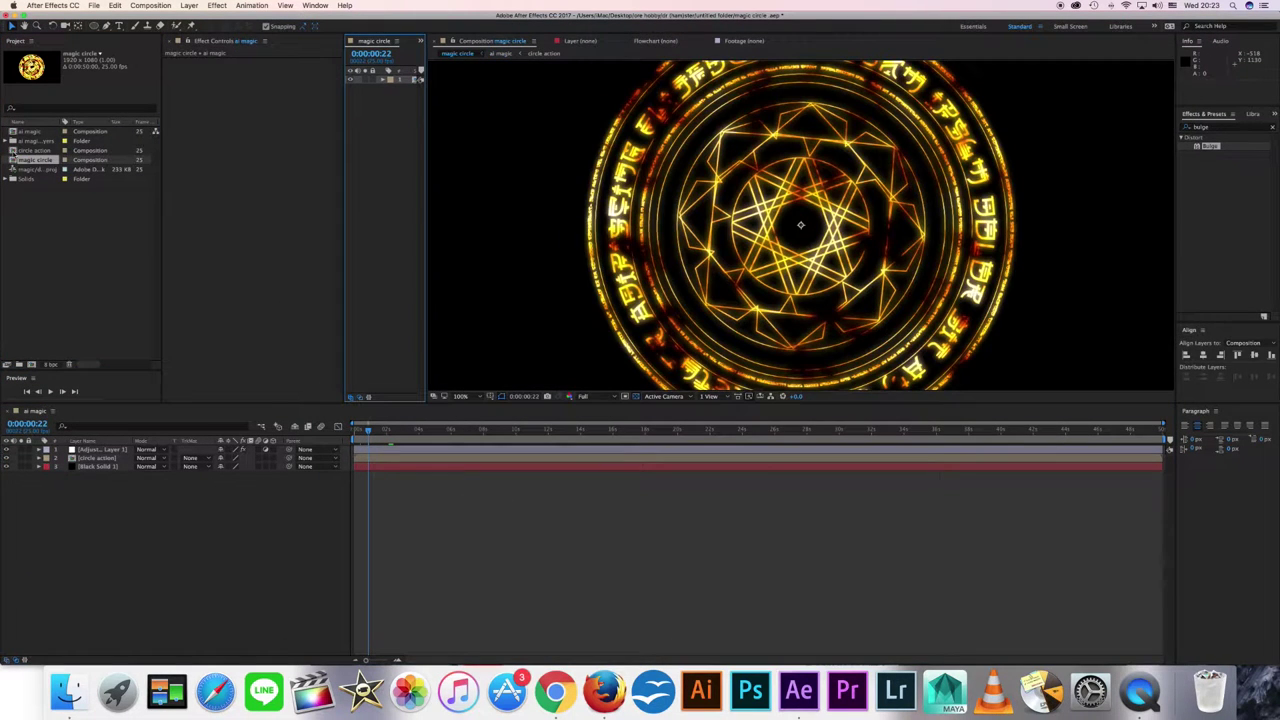
double_click(25, 131)
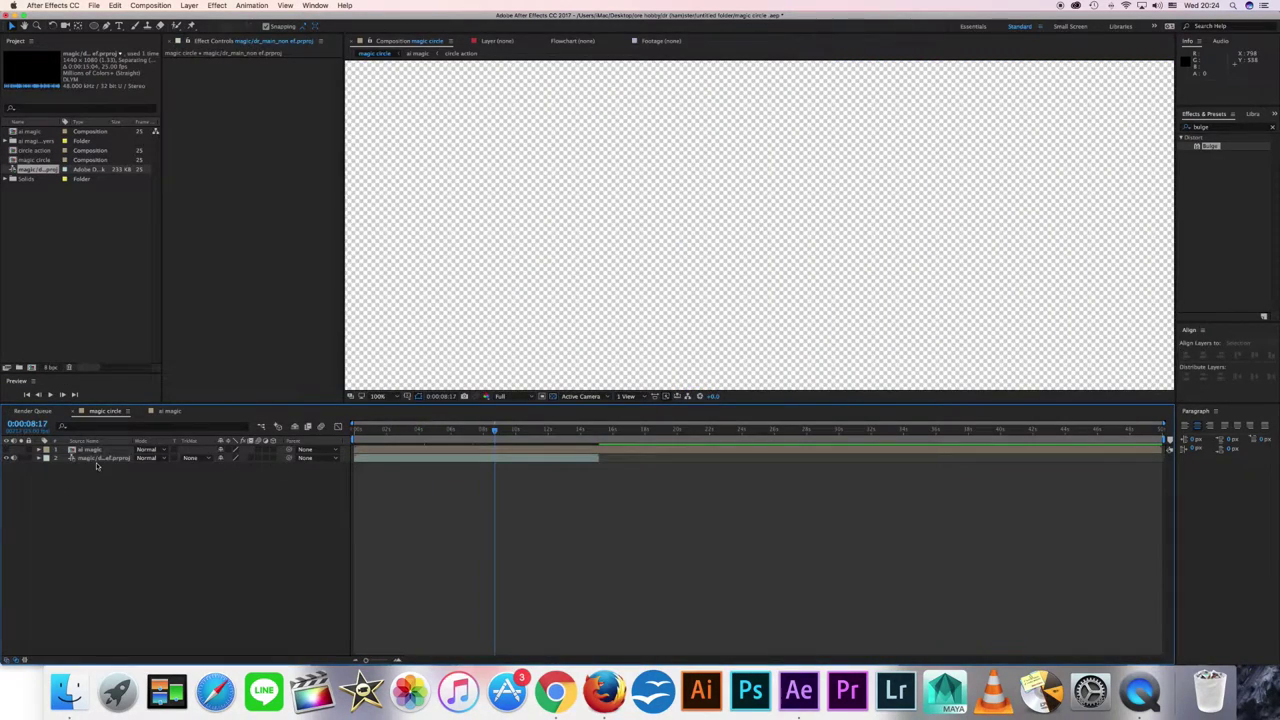
left_click(514, 459)
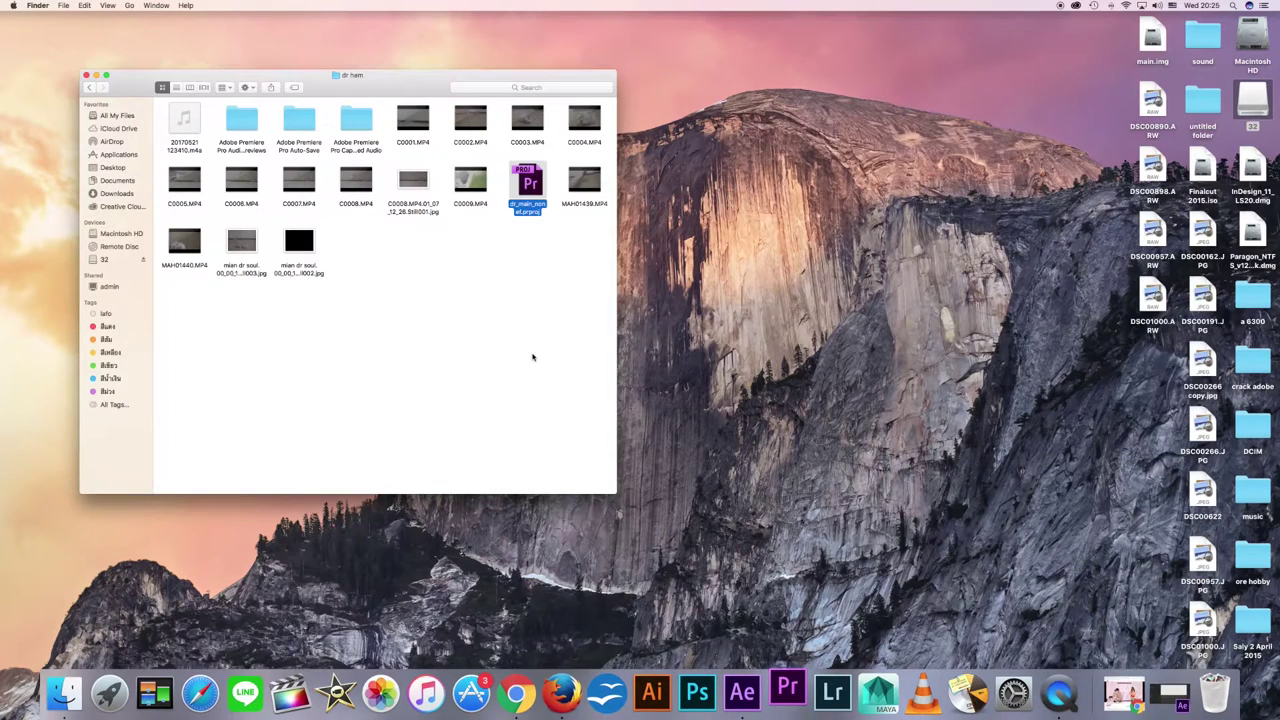
Step: Open dr_main_non ef.prproj in Premiere Pro, hide Premiere, and return to After Effects
key("super+o")
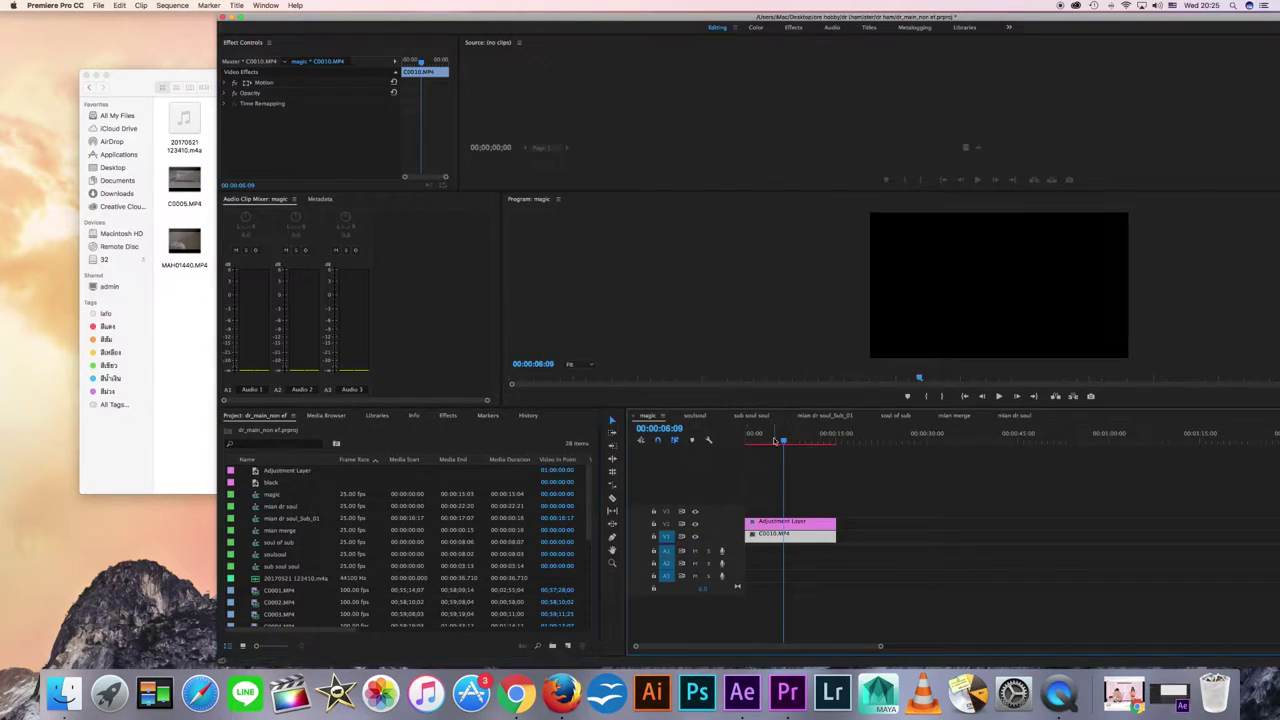
key("super+h")
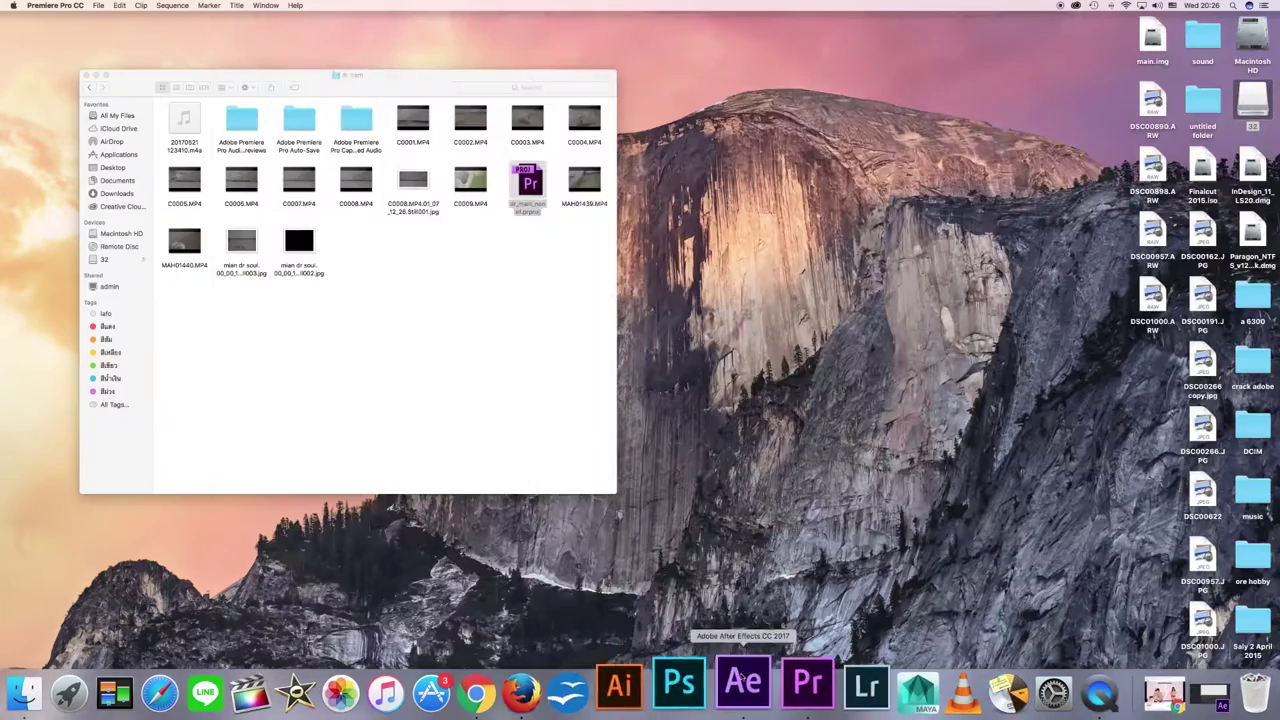
left_click(742, 680)
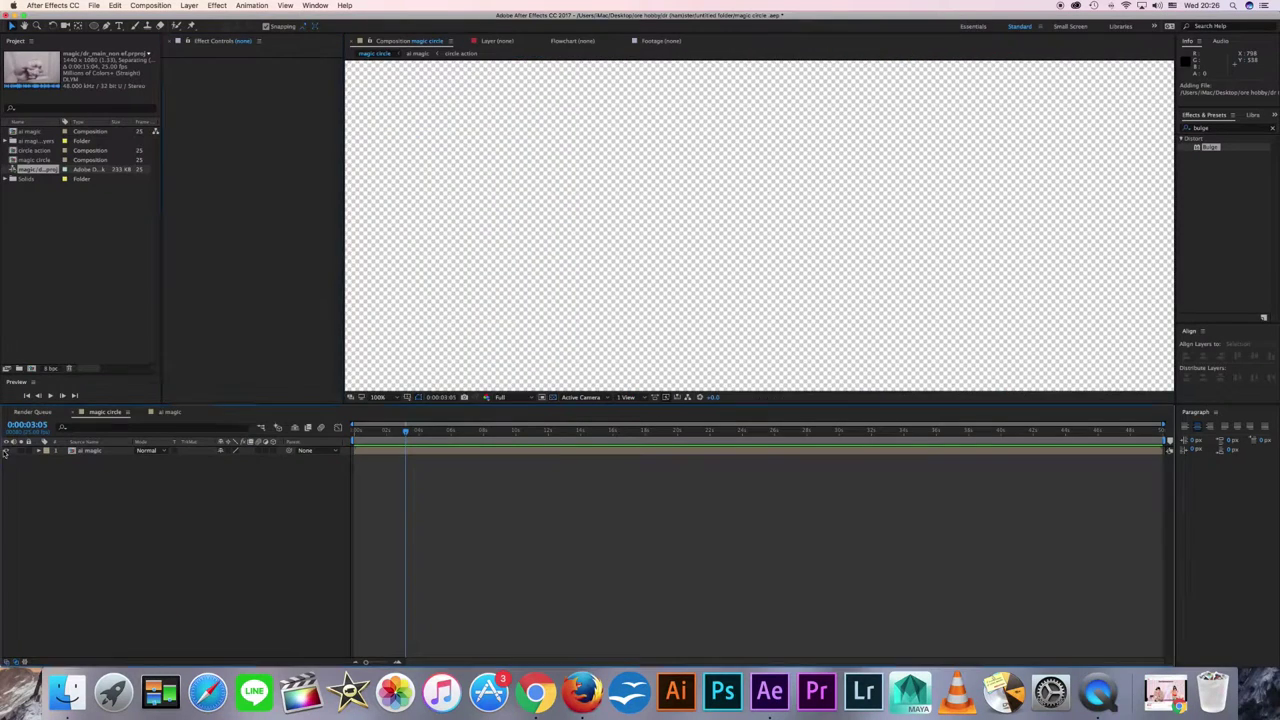
Step: Add the hamster footage to the comp and set ai magic's blending mode to Add
left_click_drag(37, 169, 494, 465)
key("space")
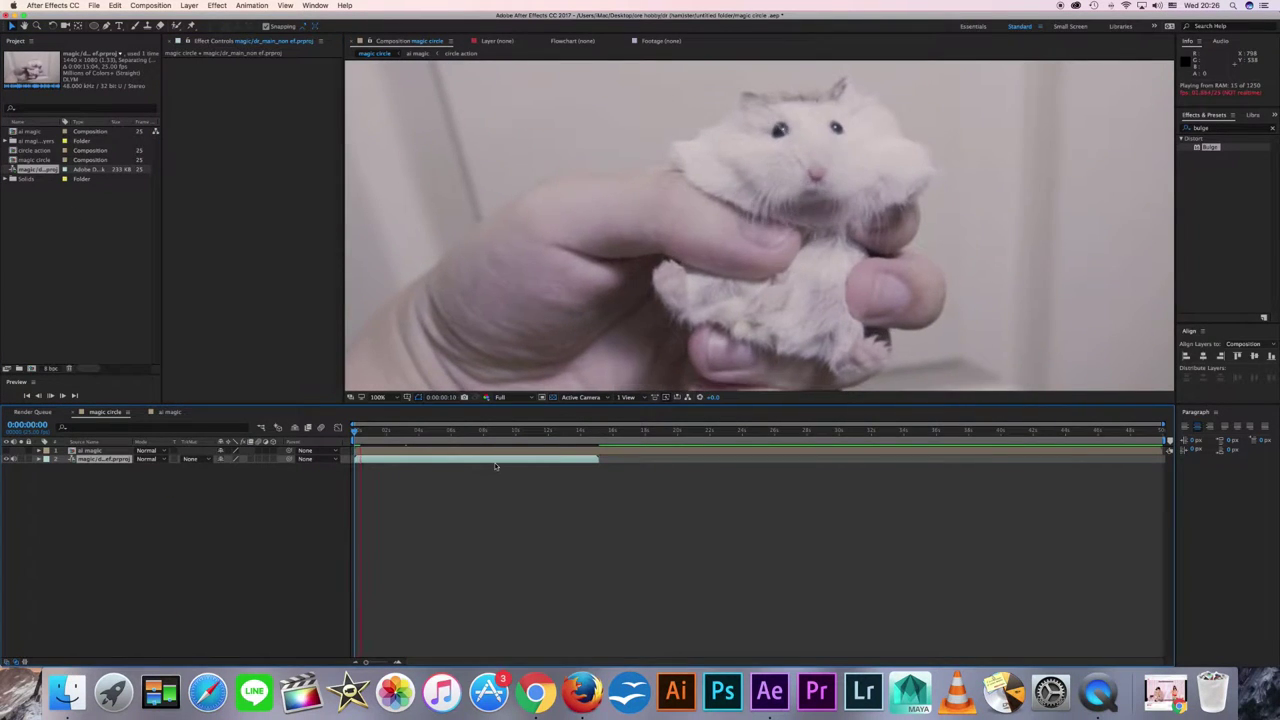
left_click(146, 450)
left_click(146, 590)
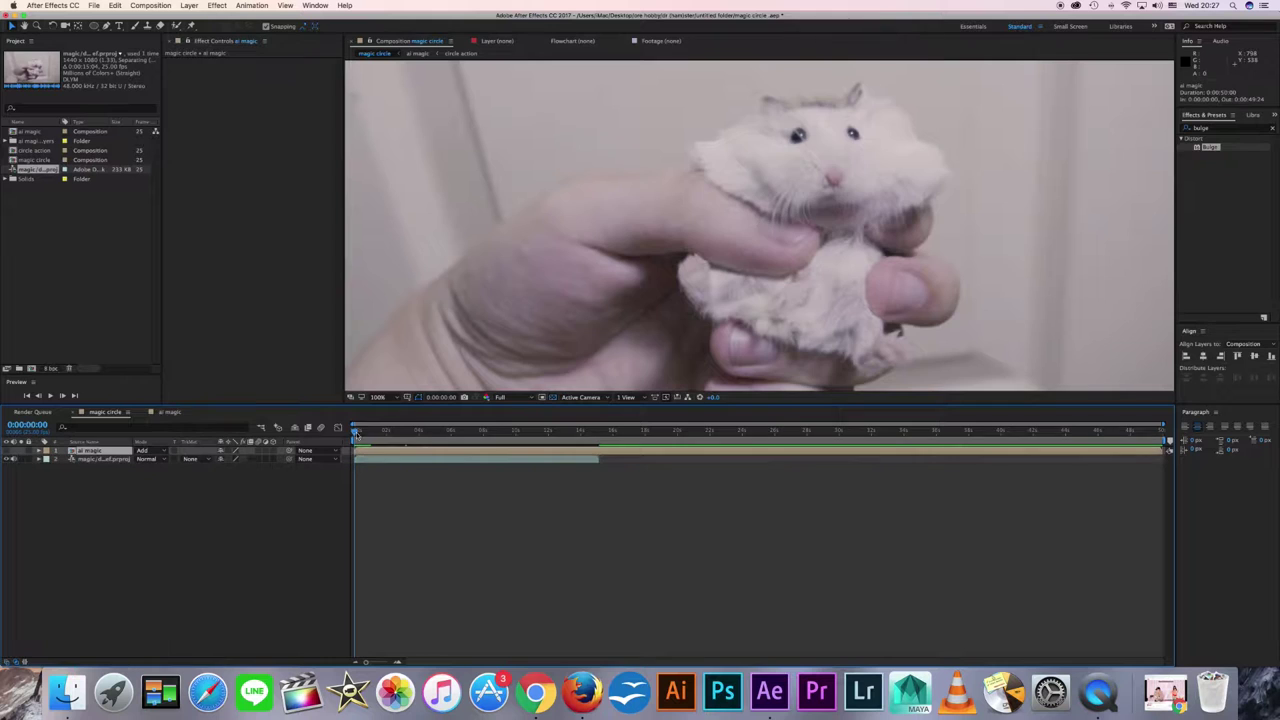
Step: Shrink ai magic to 26%, move it onto the hamster, and start keyframing its properties
left_click(40, 450)
left_click(47, 458)
left_click_drag(240, 484, 193, 487)
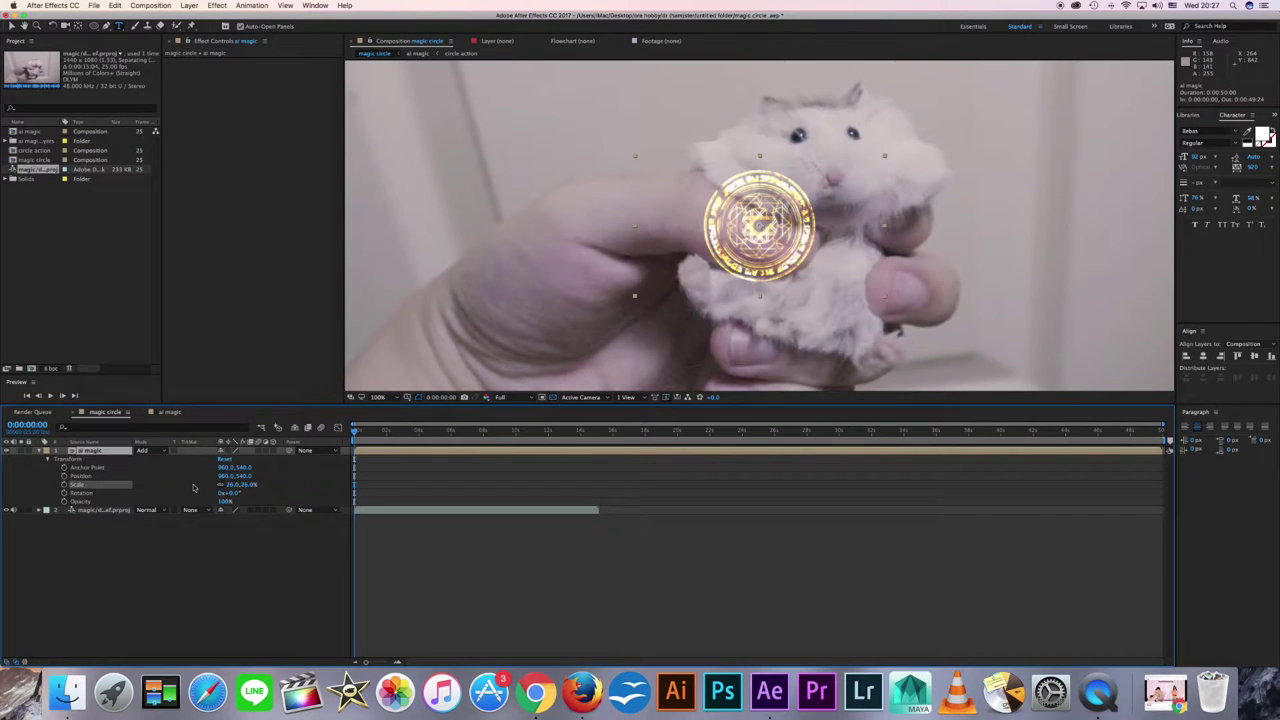
key("v")
left_click_drag(765, 229, 693, 284)
key("space")
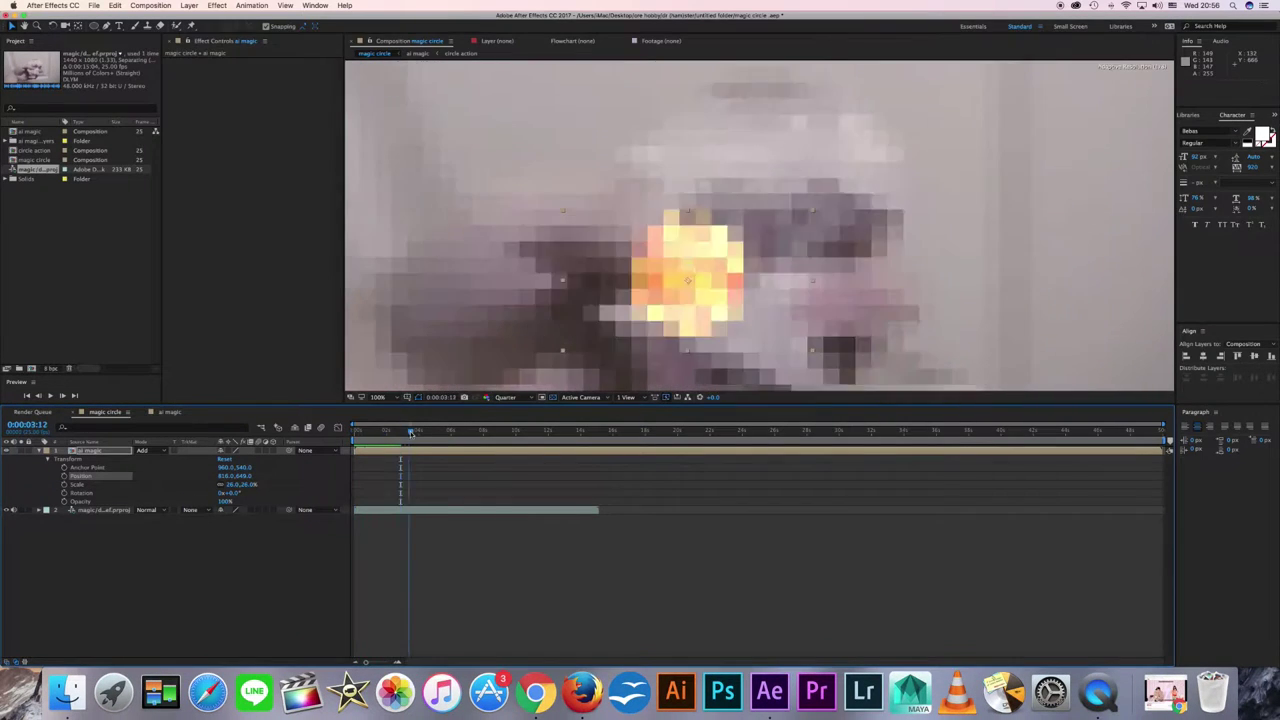
left_click(531, 398)
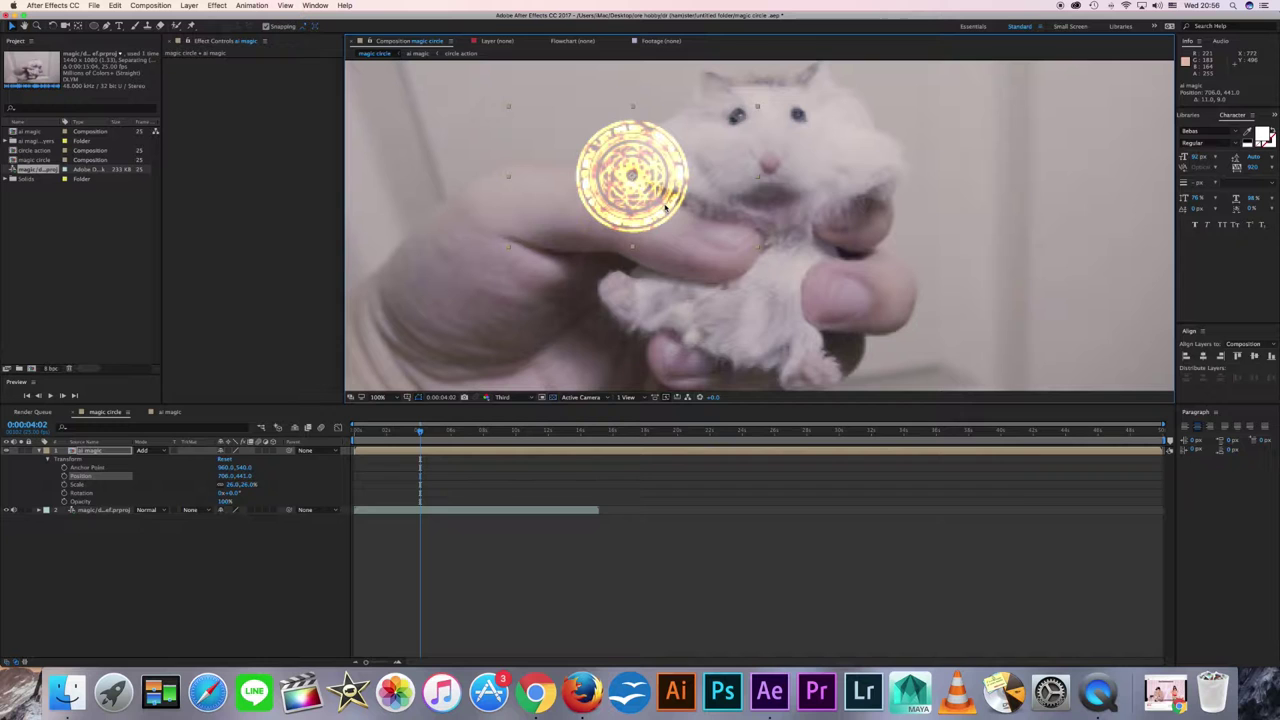
left_click(80, 501)
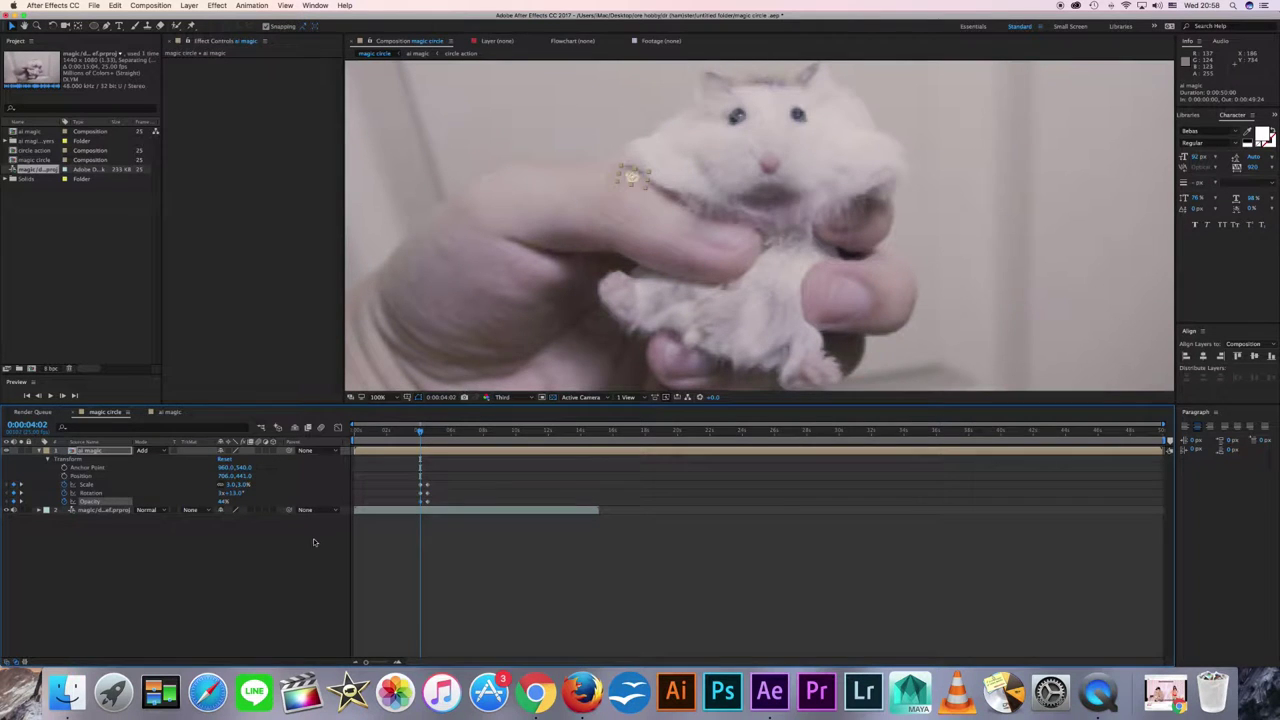
Step: Scrub the circle's grow animation, edit its rotation, and spread the keyframes
left_click_drag(423, 438, 420, 441)
left_click(232, 492)
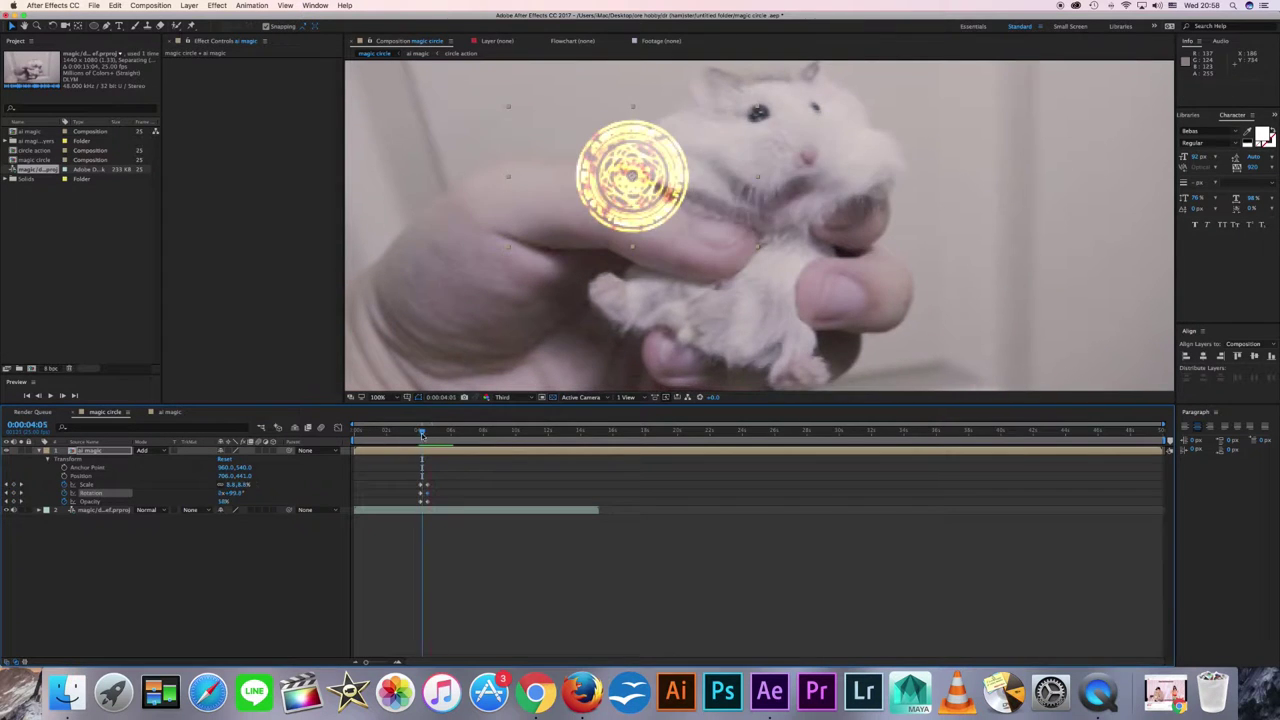
left_click_drag(420, 441, 423, 434)
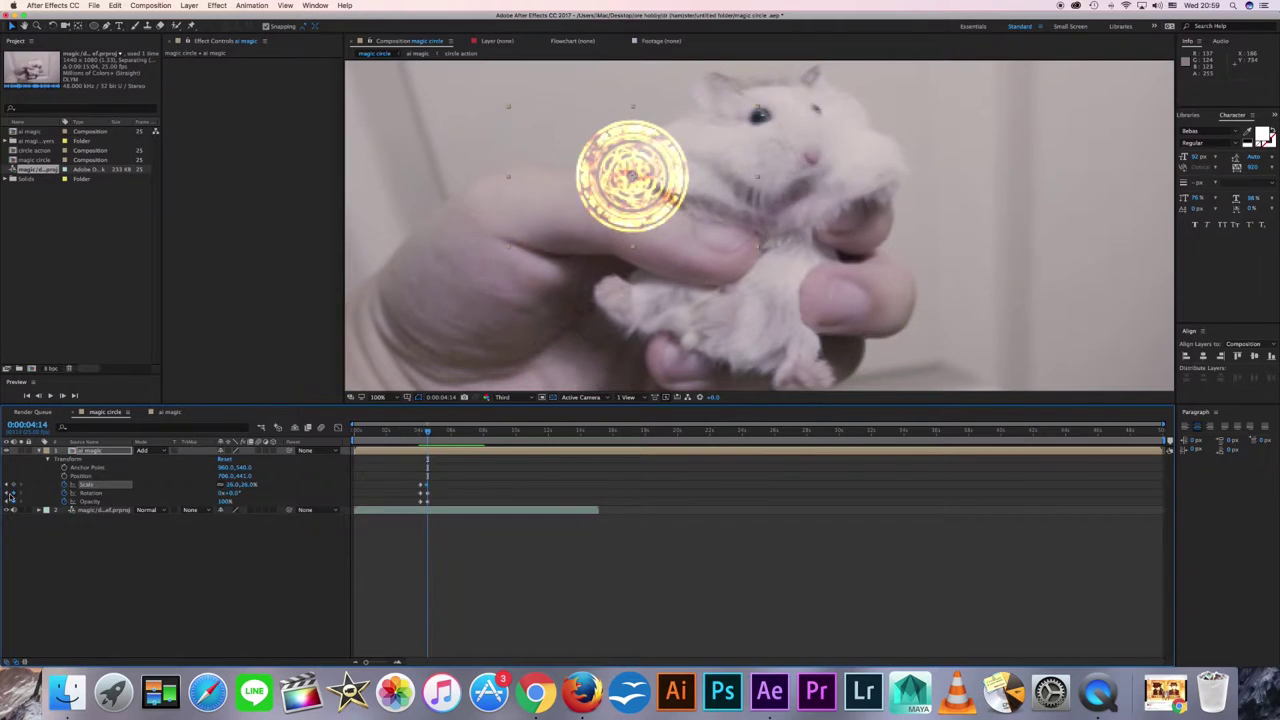
key("=")
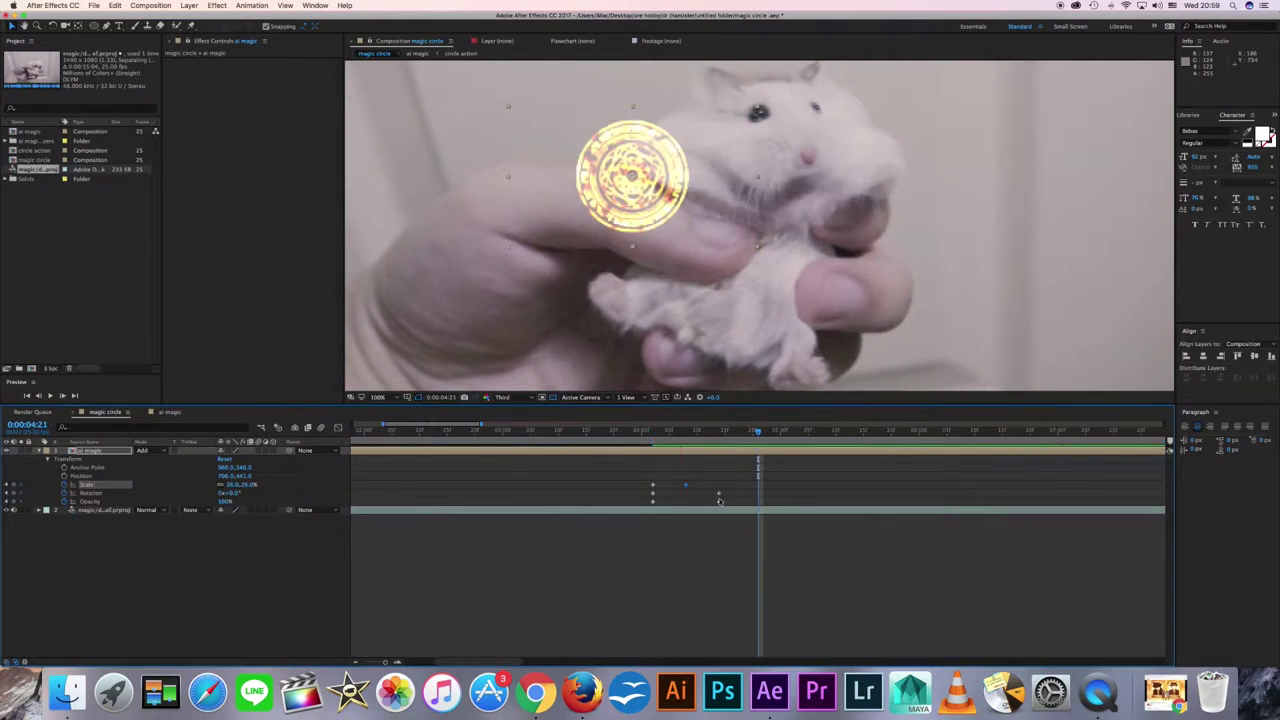
Step: Step through the ai magic keyframes to 0:00:04:08 and duplicate the layer
left_click(651, 434)
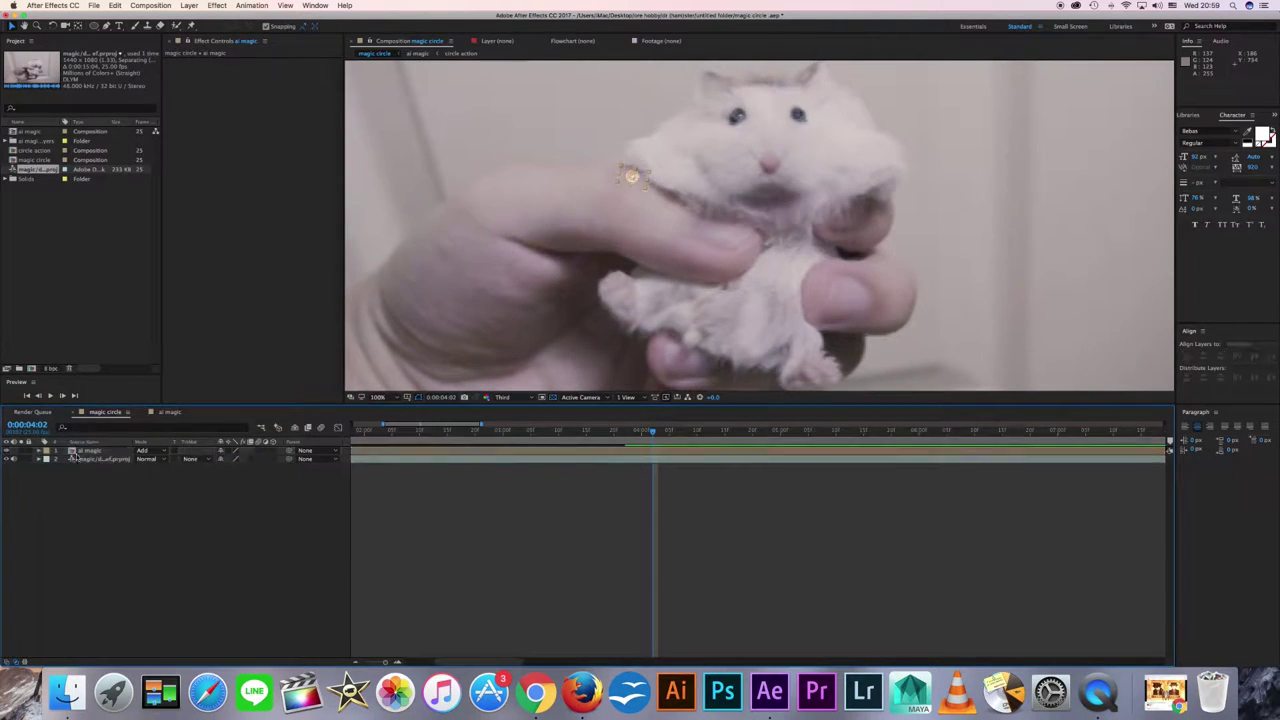
left_click(8, 501)
left_click(7, 501)
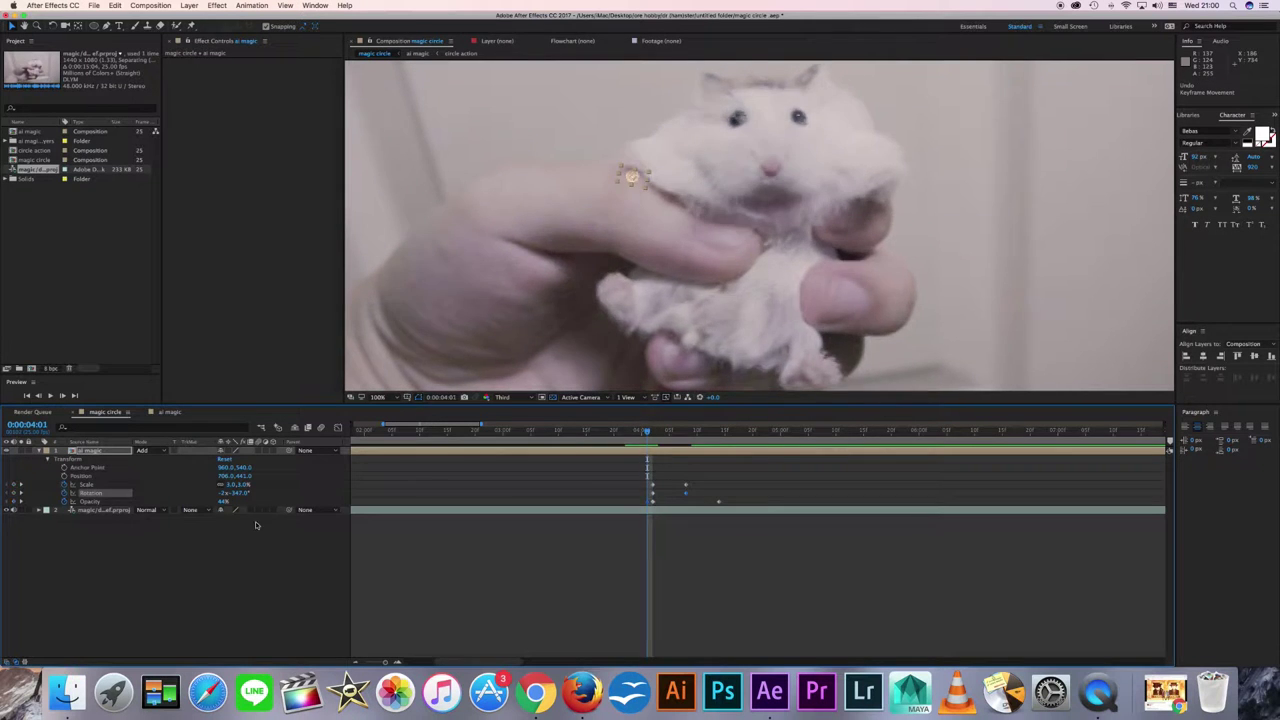
left_click(648, 434)
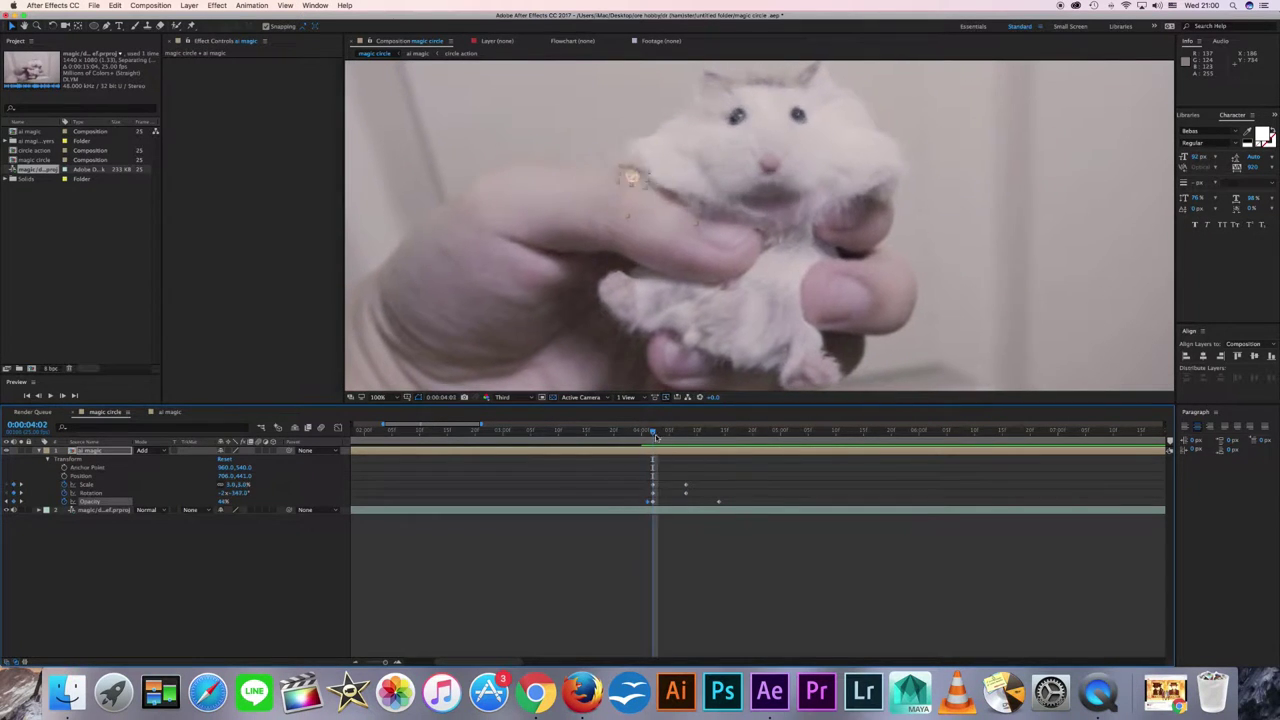
left_click_drag(664, 440, 662, 433)
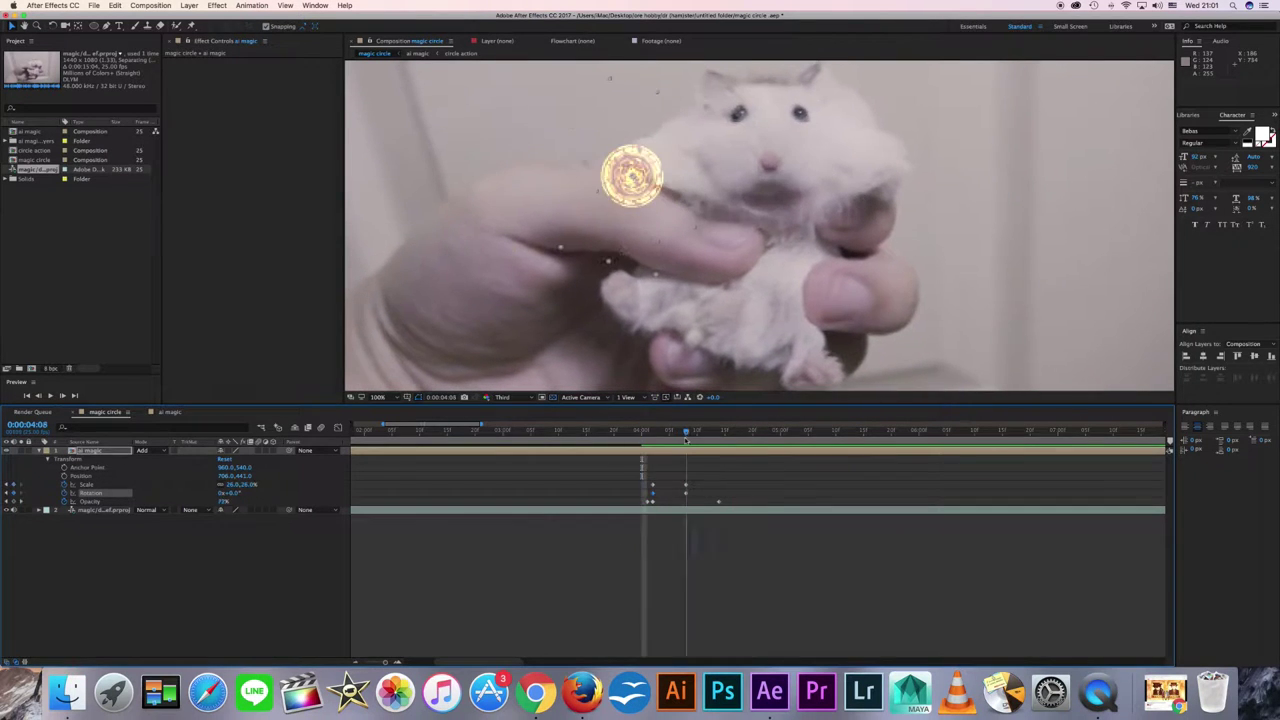
left_click_drag(653, 436, 686, 434)
key("super+d")
key("super+d")
key("super+d")
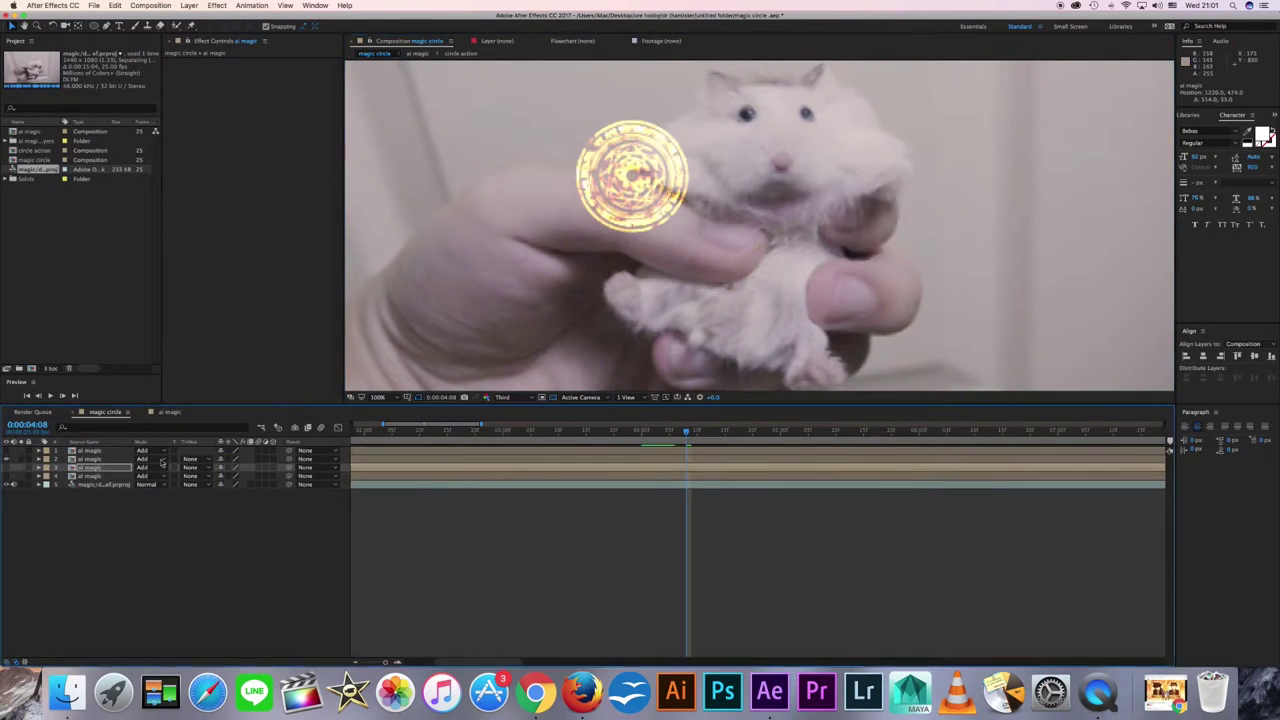
Step: Move a circle copy to the hamster's lower right and set viewer zoom to 50%
left_click_drag(625, 208, 818, 358)
left_click(377, 397)
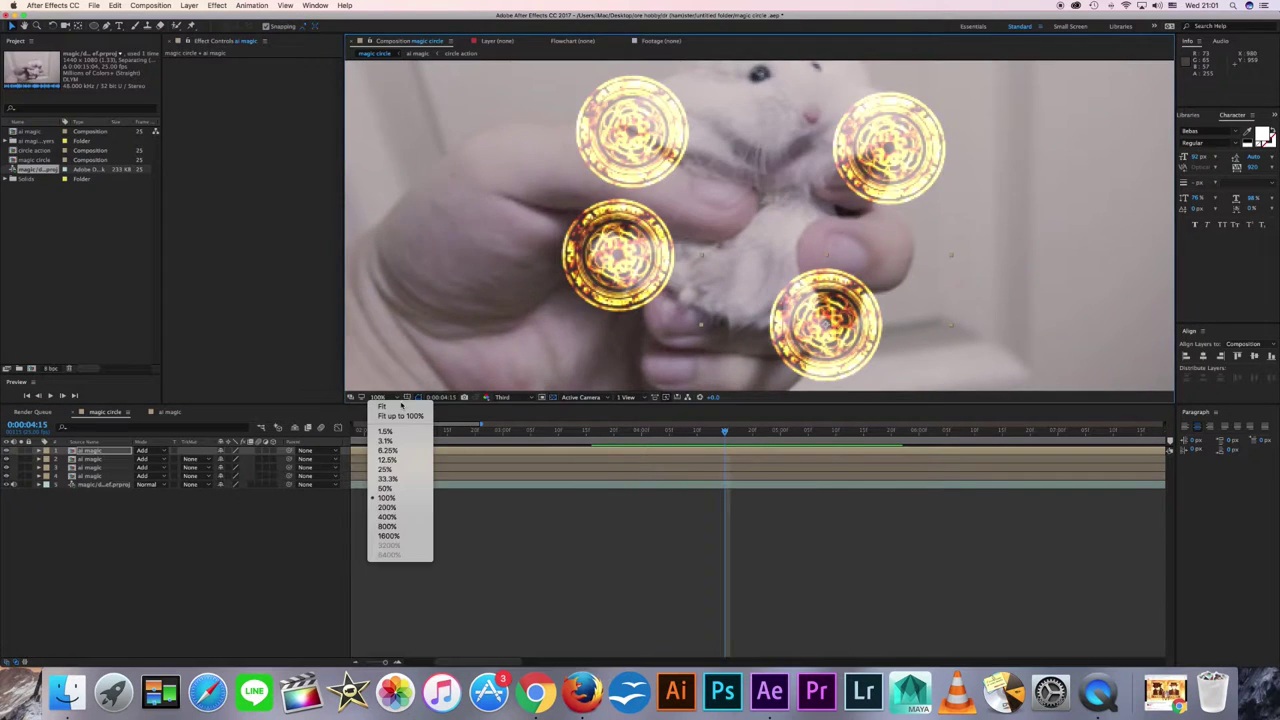
left_click(380, 495)
left_click_drag(686, 434, 653, 436)
Step: Show the copies' keyframed properties and raise one copy's Scale to 29
left_click(47, 452)
key("Page_Down")
key("Page_Down")
key("Page_Down")
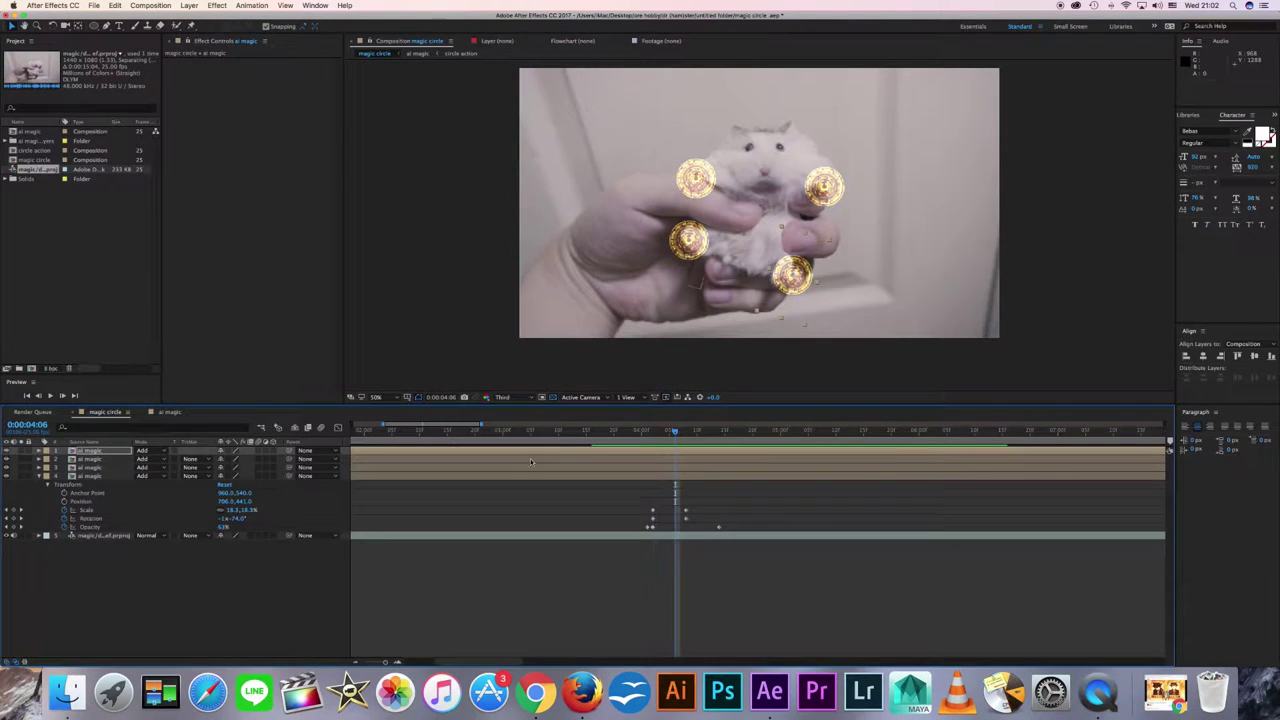
left_click(65, 470)
key("Page_Down")
key("Page_Down")
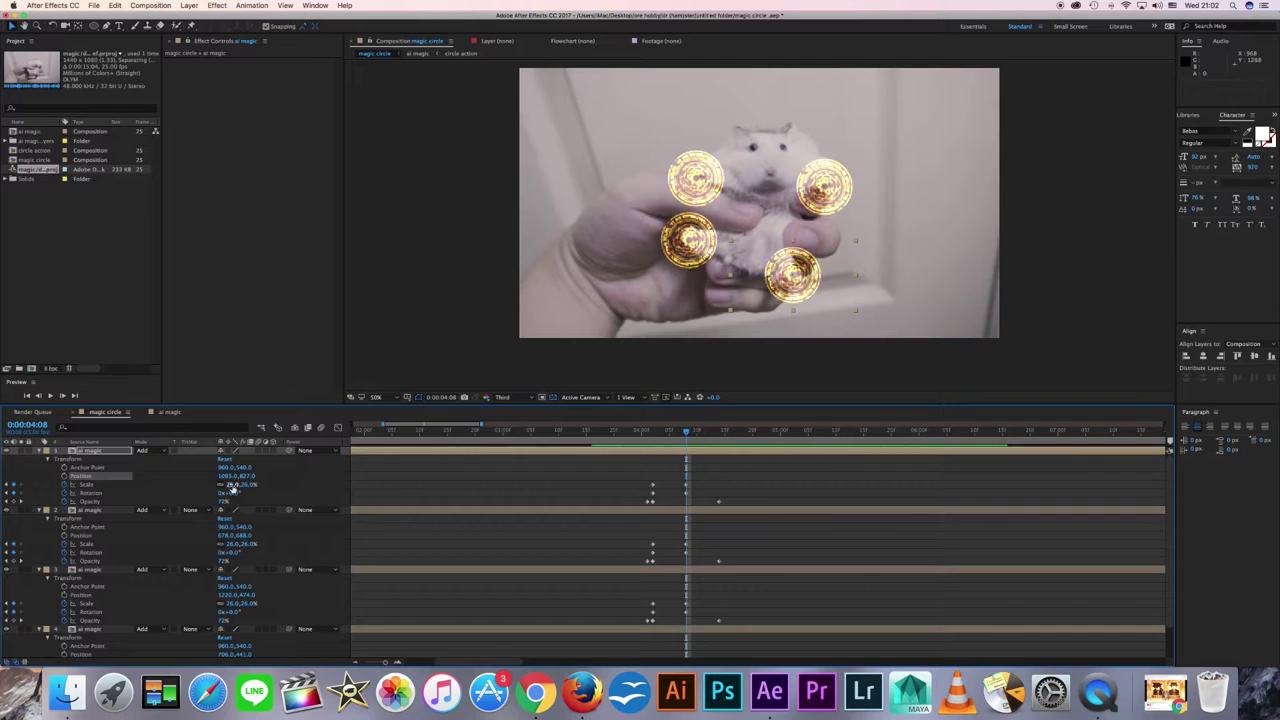
type("u")
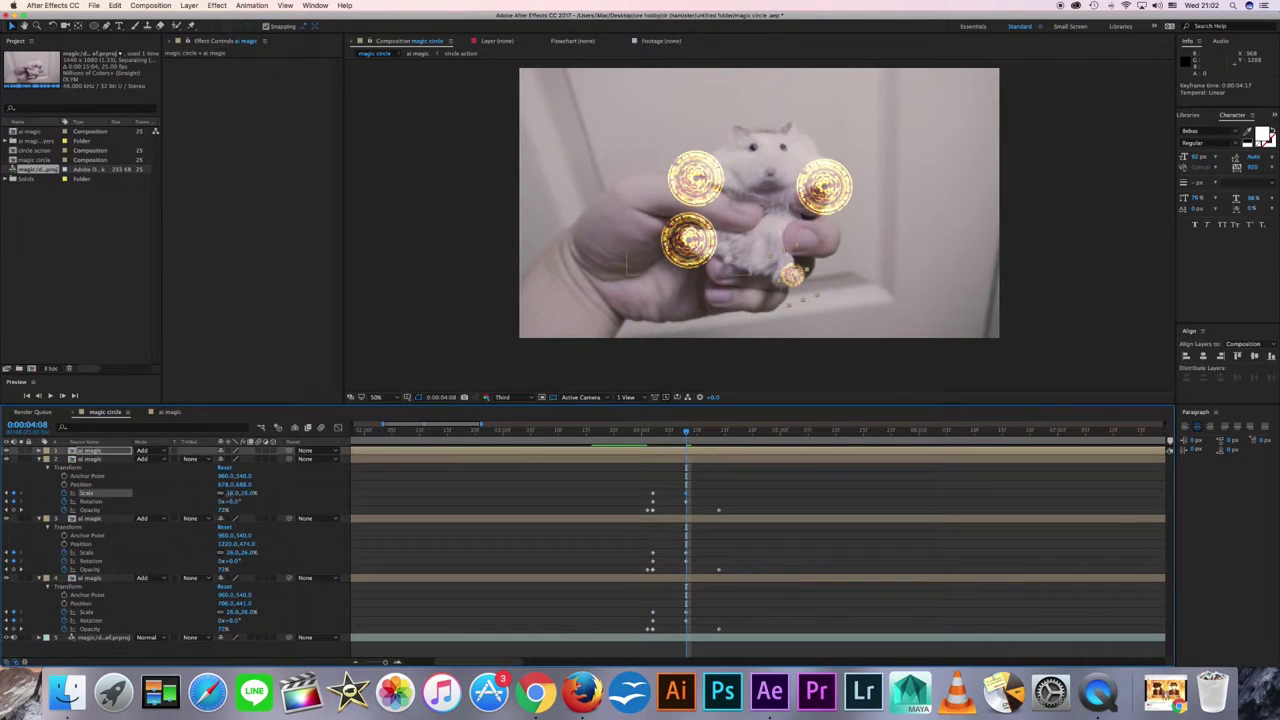
type("29")
key("Return")
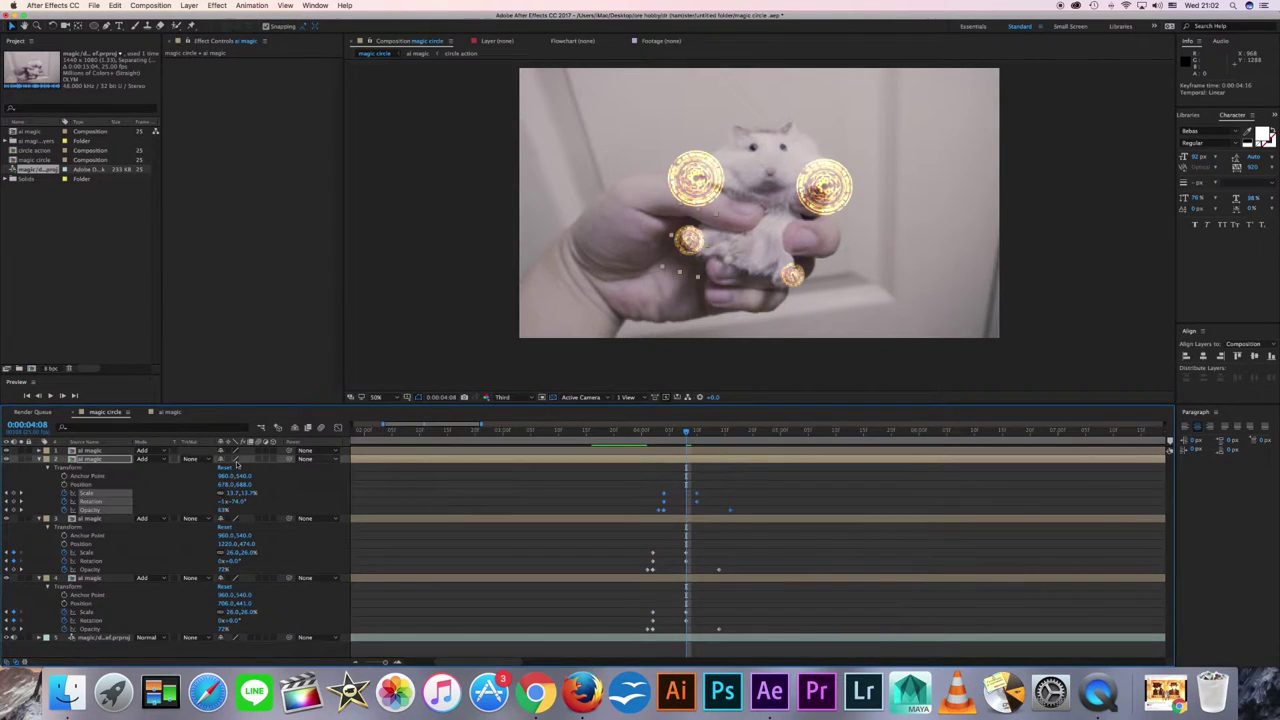
Step: Collapse the copies' properties and make the fourth ai magic copy a 3D layer
left_click(40, 459)
left_click(40, 467)
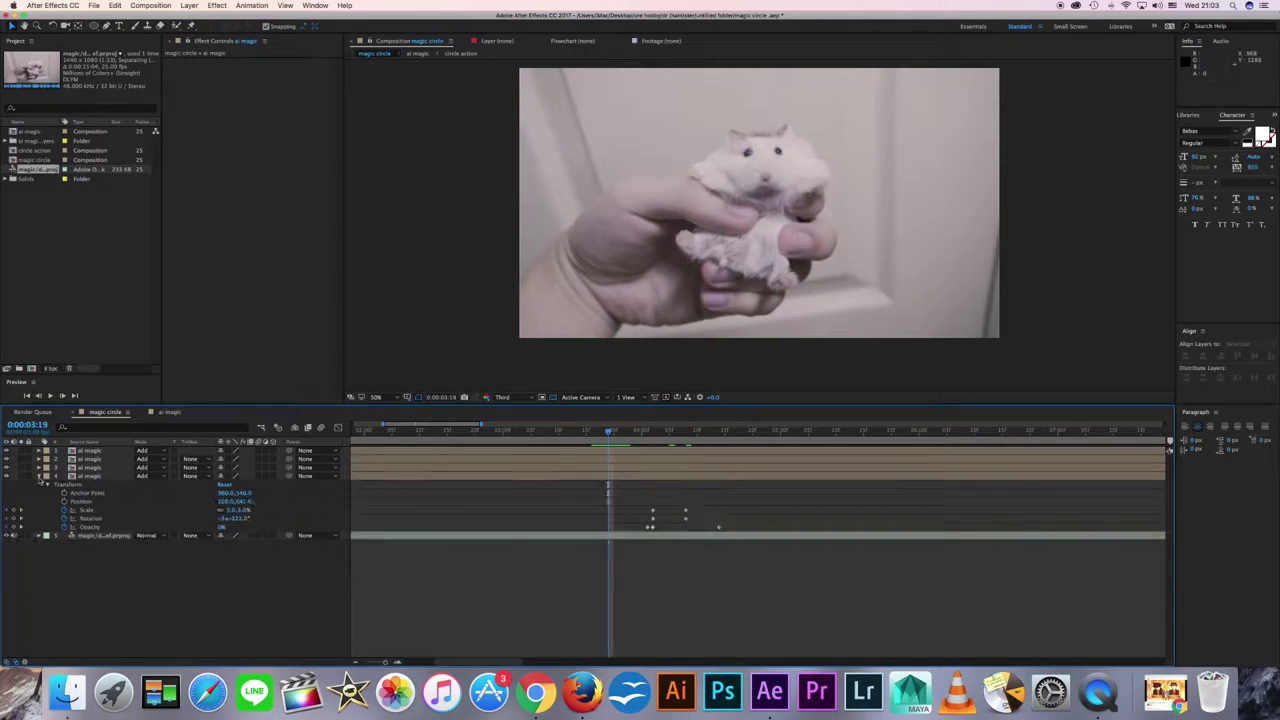
left_click(40, 476)
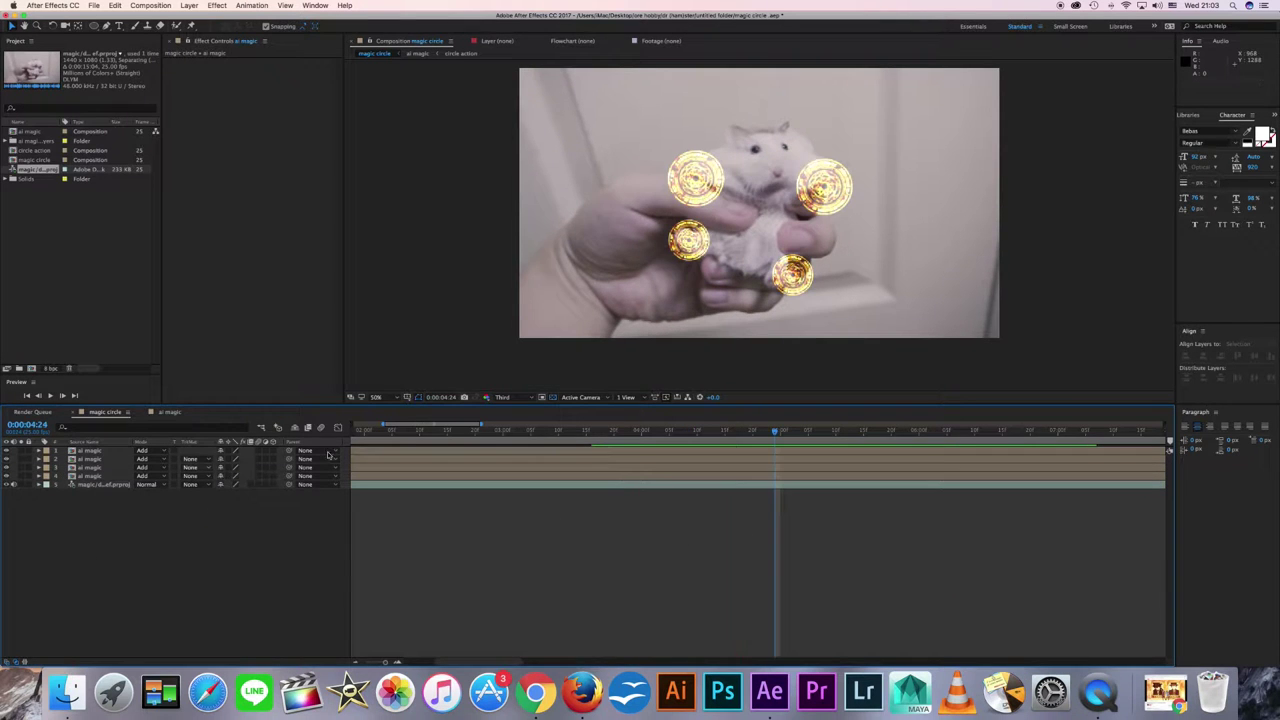
left_click(40, 476)
left_click(15, 475)
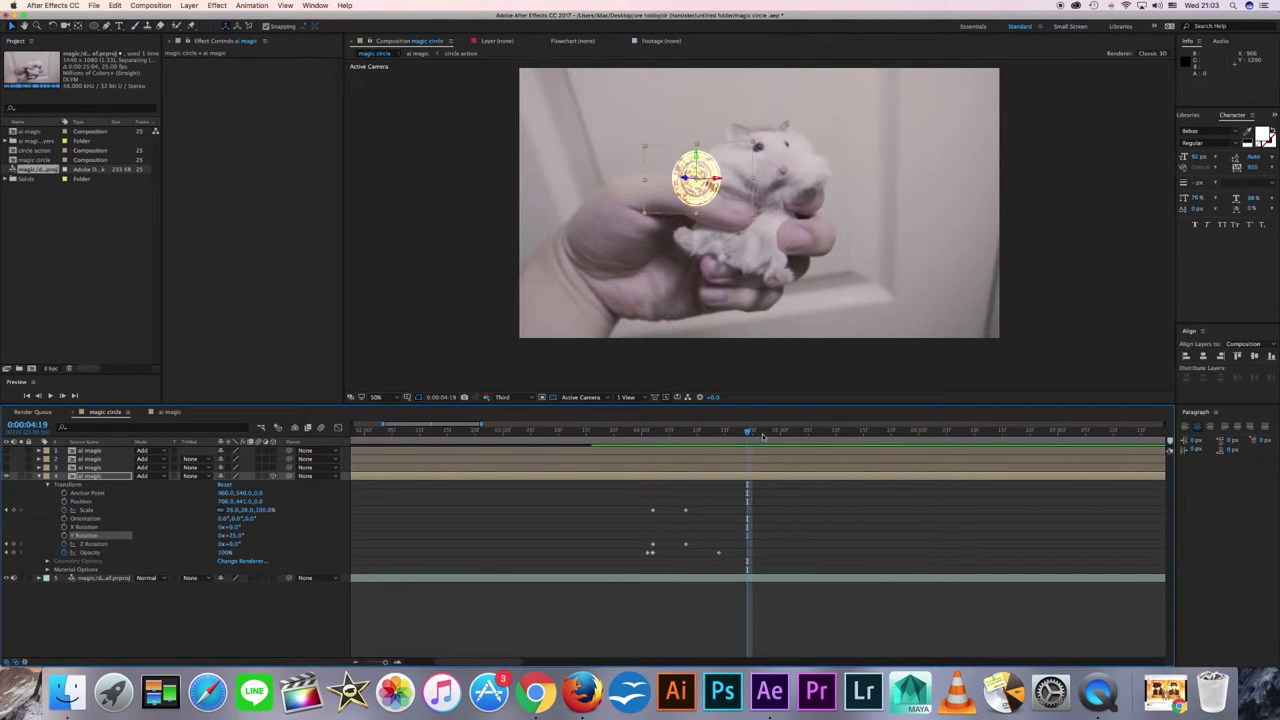
Step: Keyframe the fourth copy's Y Rotation and check its tilt further along
left_click(652, 451)
left_click(65, 537)
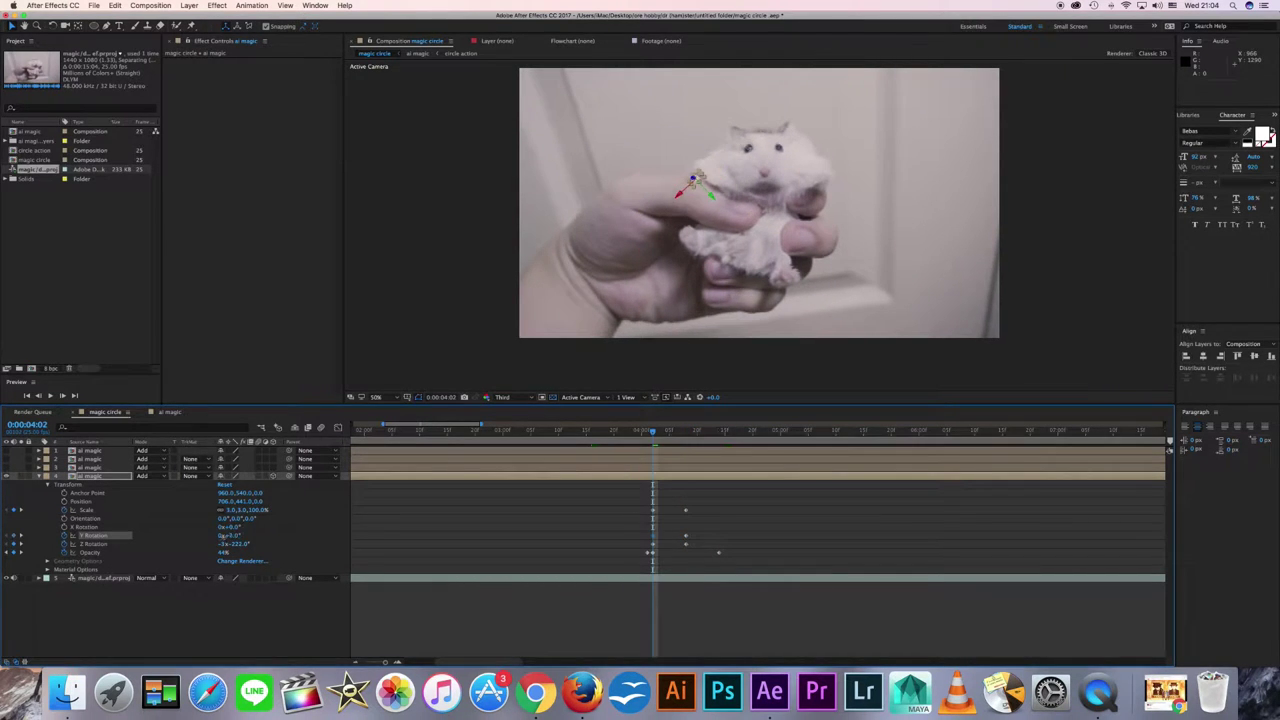
key("Return")
key("k")
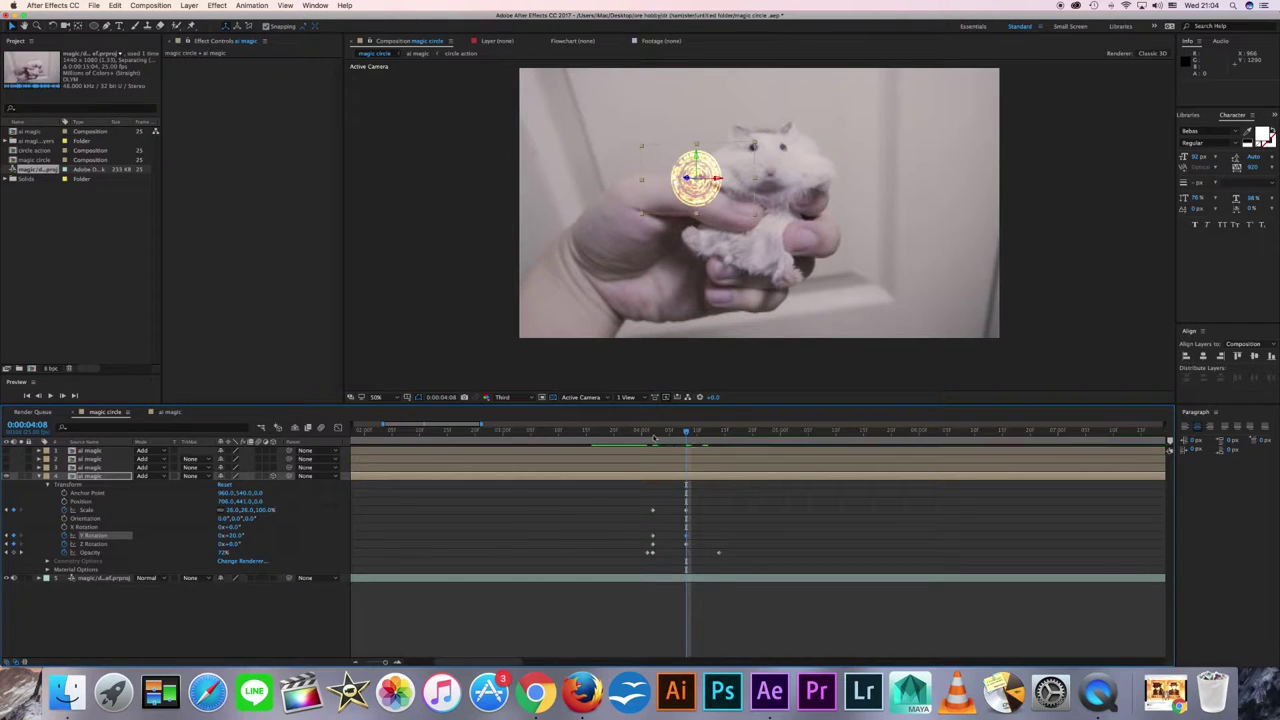
left_click_drag(653, 437, 730, 437)
left_click(40, 476)
Step: Make the third copy 3D and keyframe its Y Rotation around 0:00:04:05
left_click(40, 467)
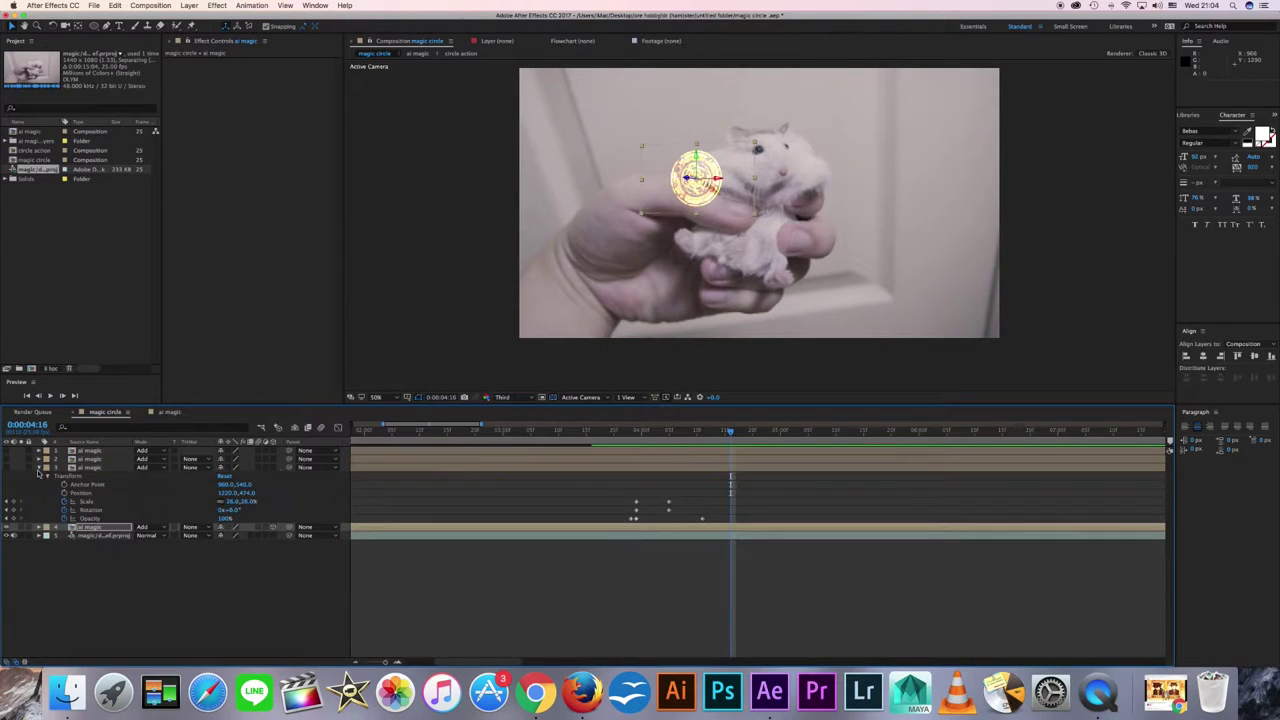
left_click_drag(780, 431, 669, 431)
left_click(236, 467)
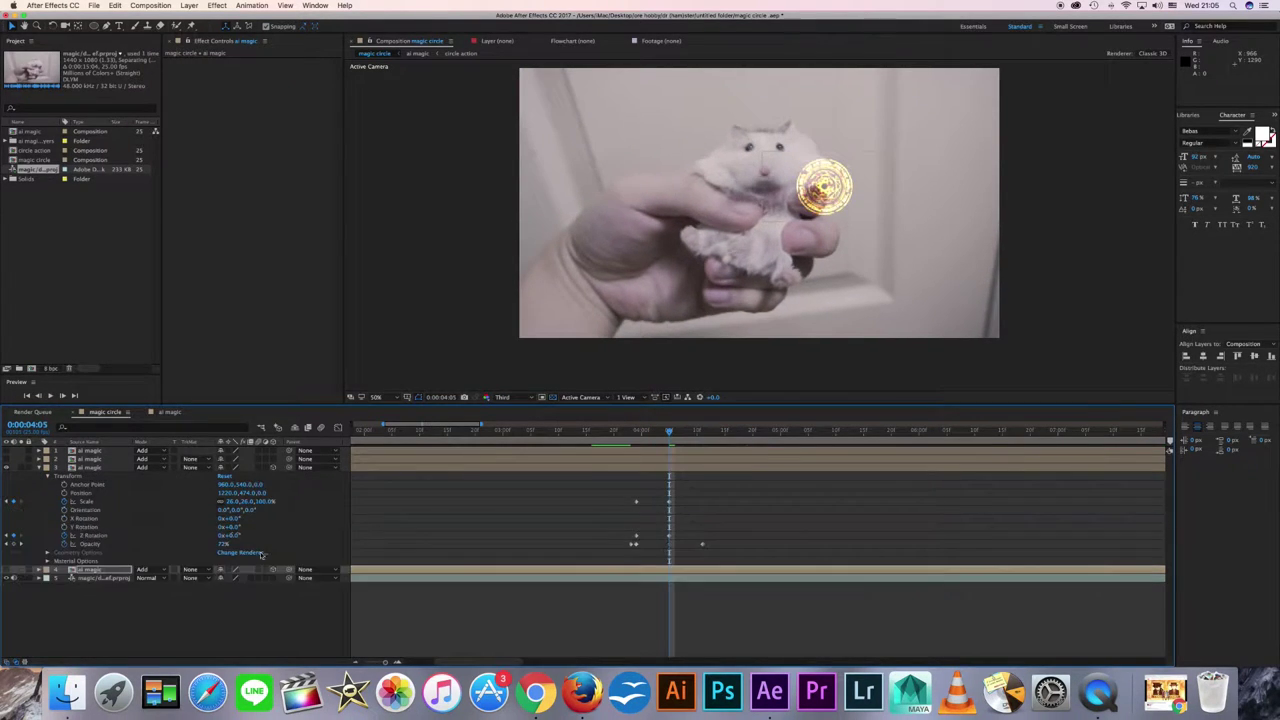
left_click(233, 527)
key("j")
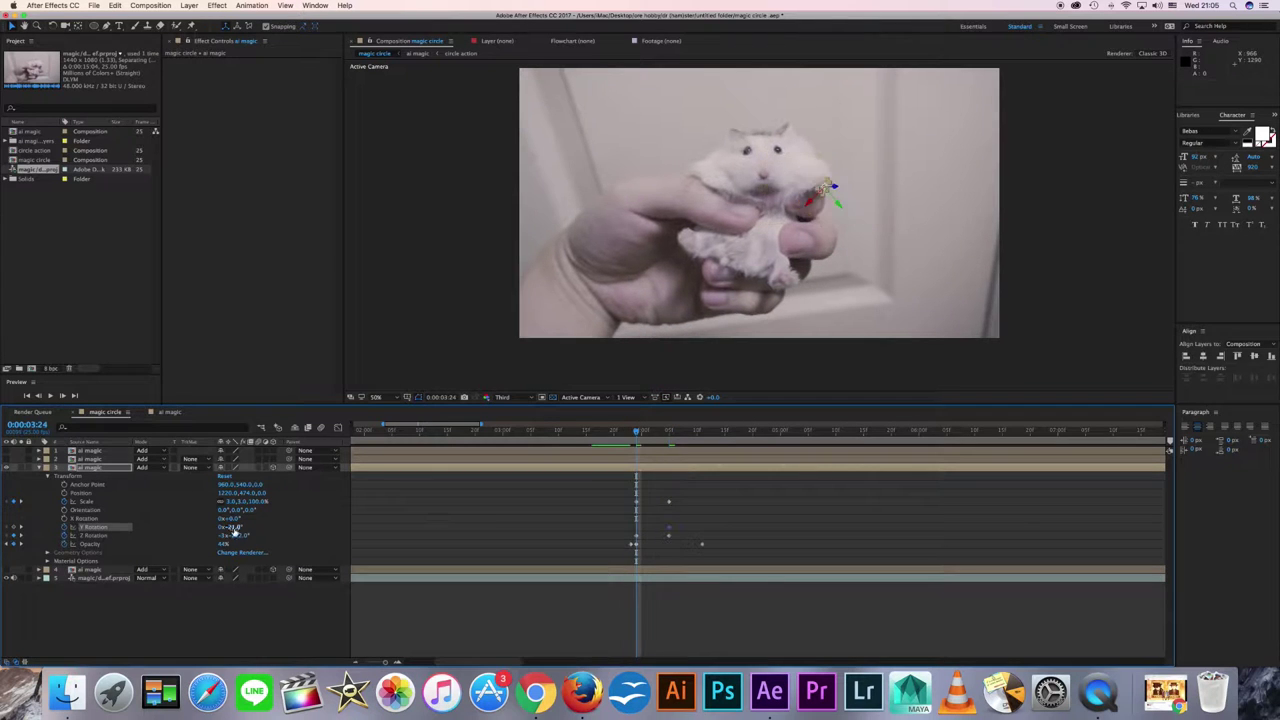
left_click_drag(871, 431, 666, 433)
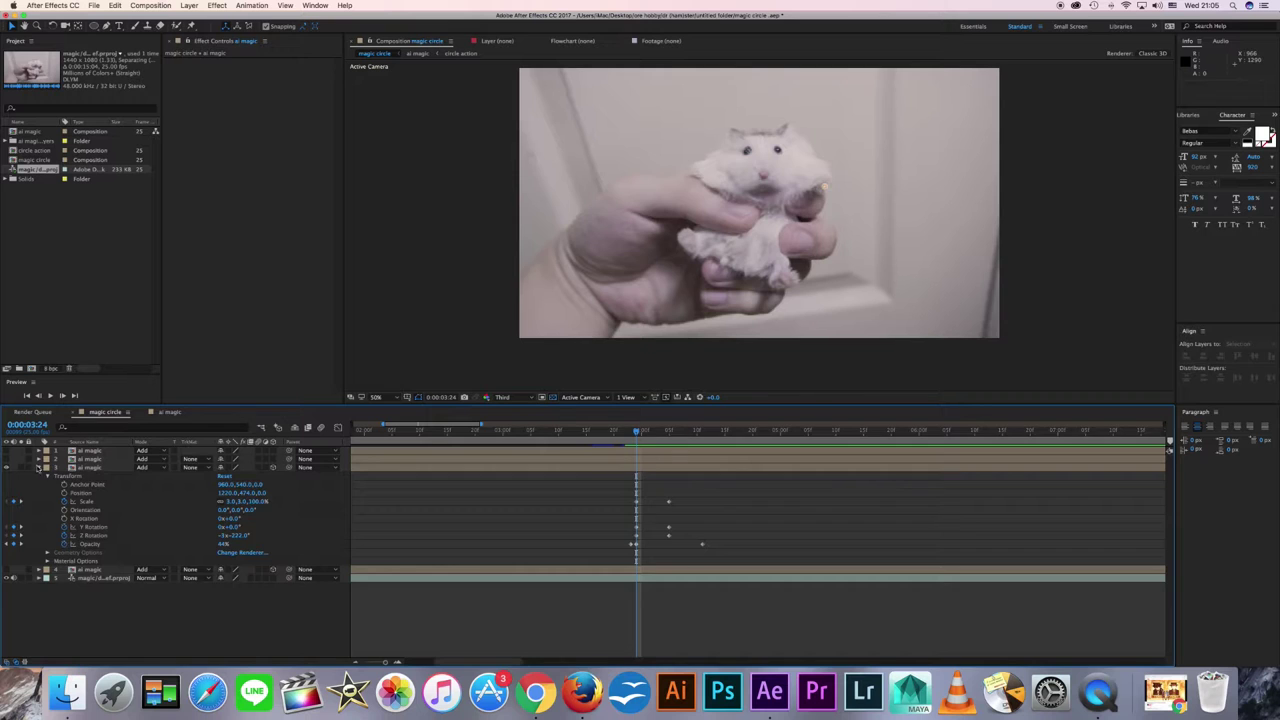
Step: Make the second copy 3D and lower its Y Rotation to 7° at 0:00:04:16
left_click(714, 431)
left_click(730, 432)
left_click(273, 459)
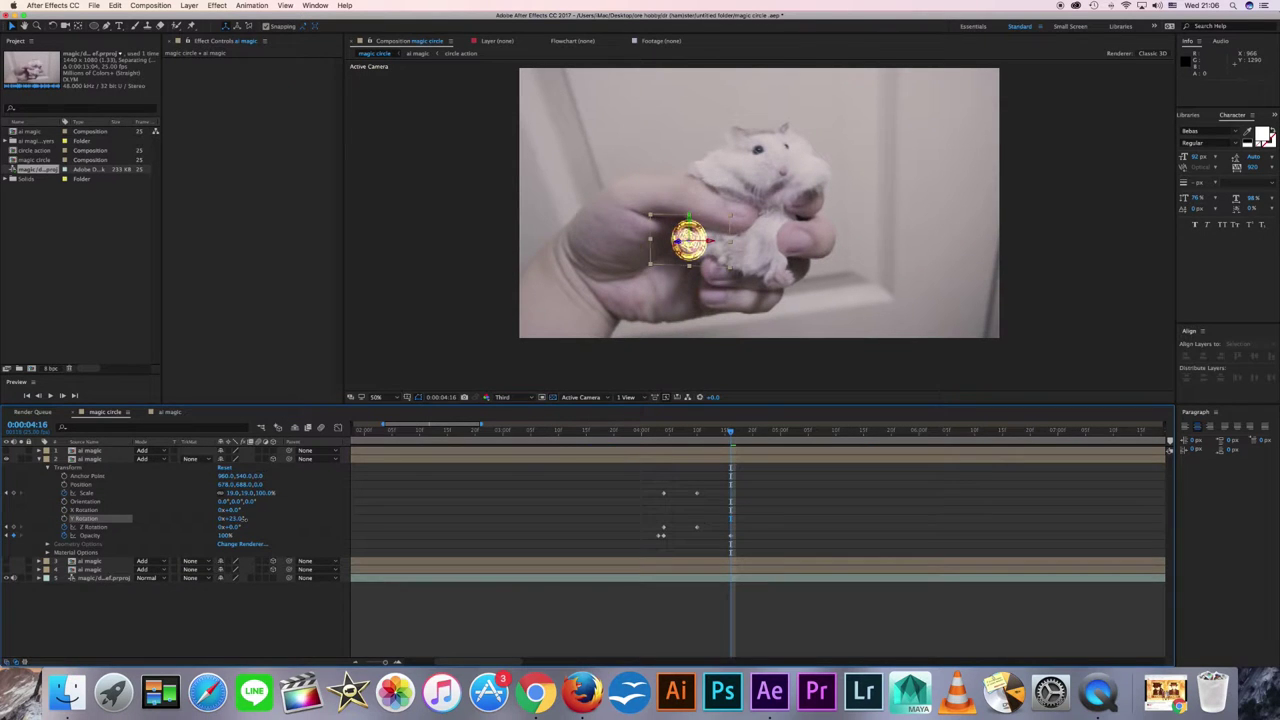
left_click_drag(240, 519, 66, 523)
left_click(43, 459)
Step: Set the first copy's Y Rotation to -10° and preview all four circles animating
left_click(41, 450)
left_click(47, 459)
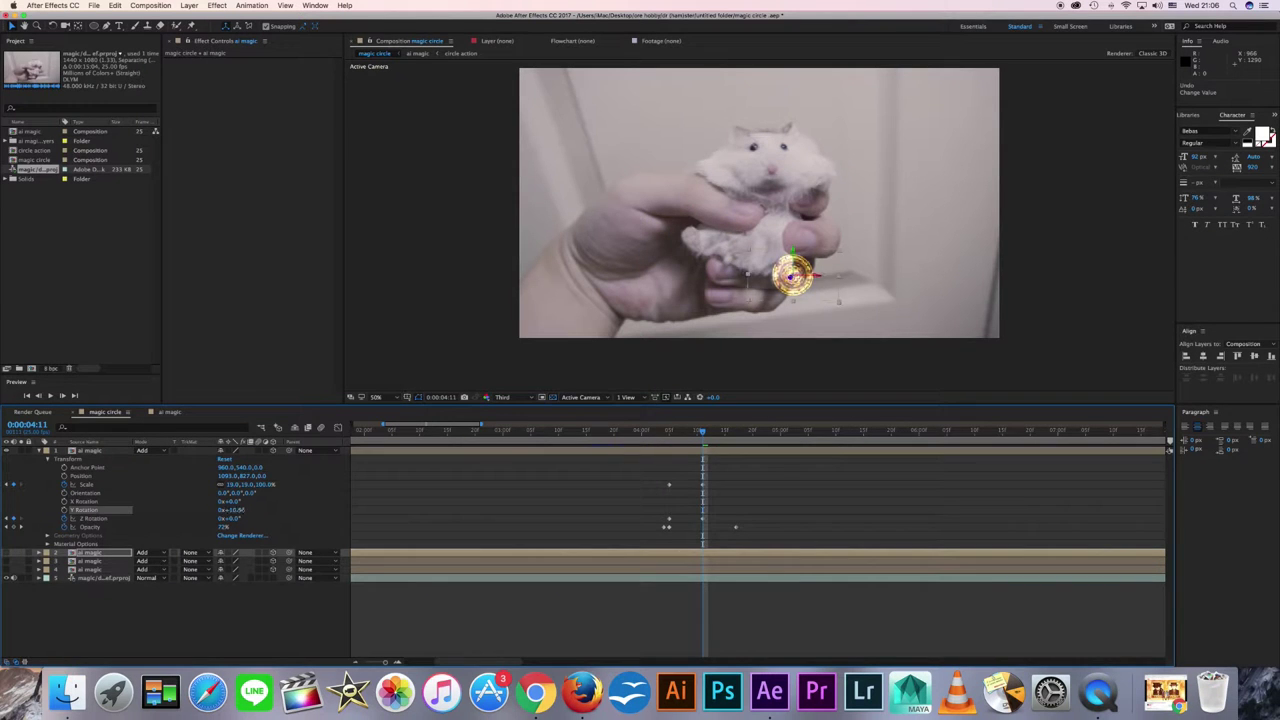
key("Return")
key("space")
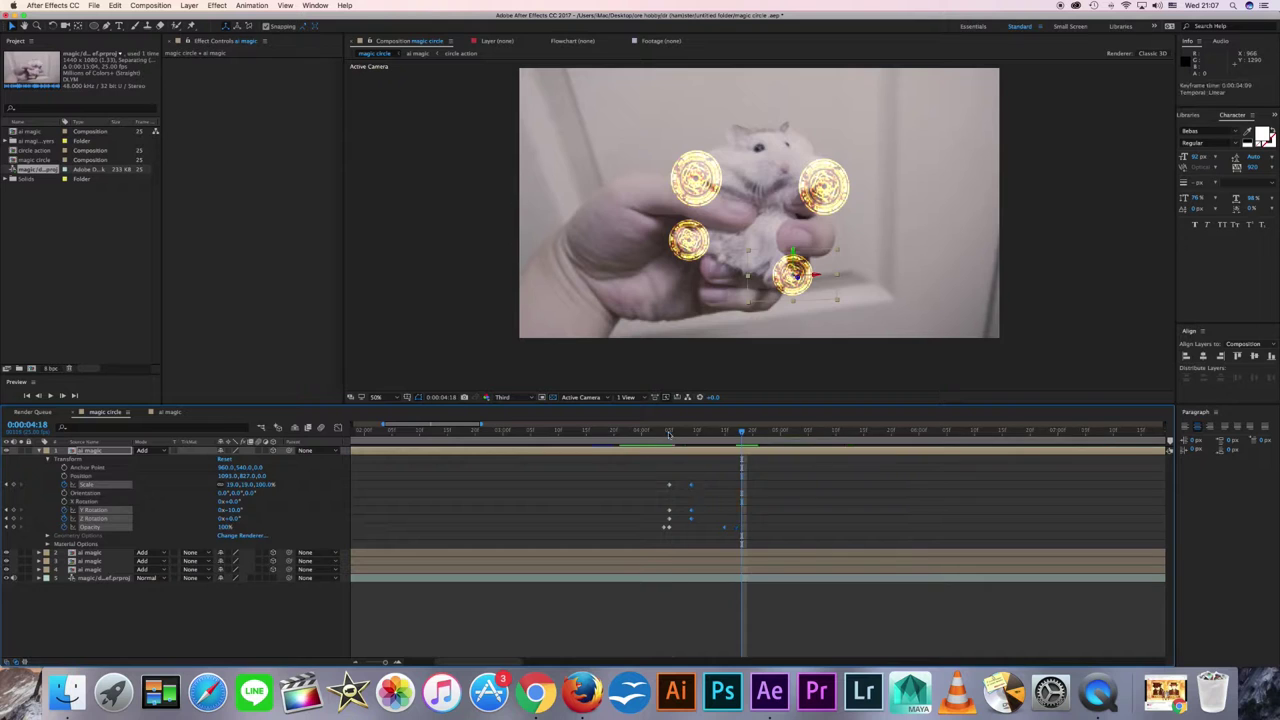
key("space")
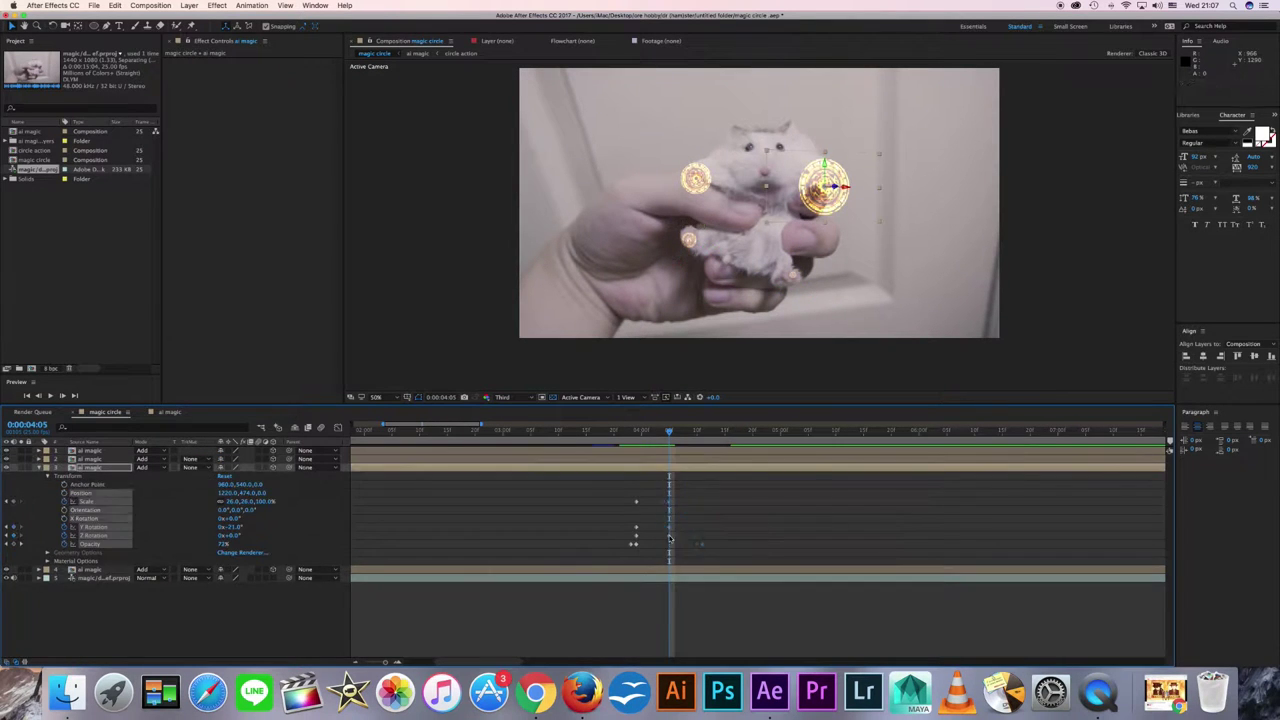
left_click_drag(688, 553, 757, 491)
left_click(636, 436)
key("space")
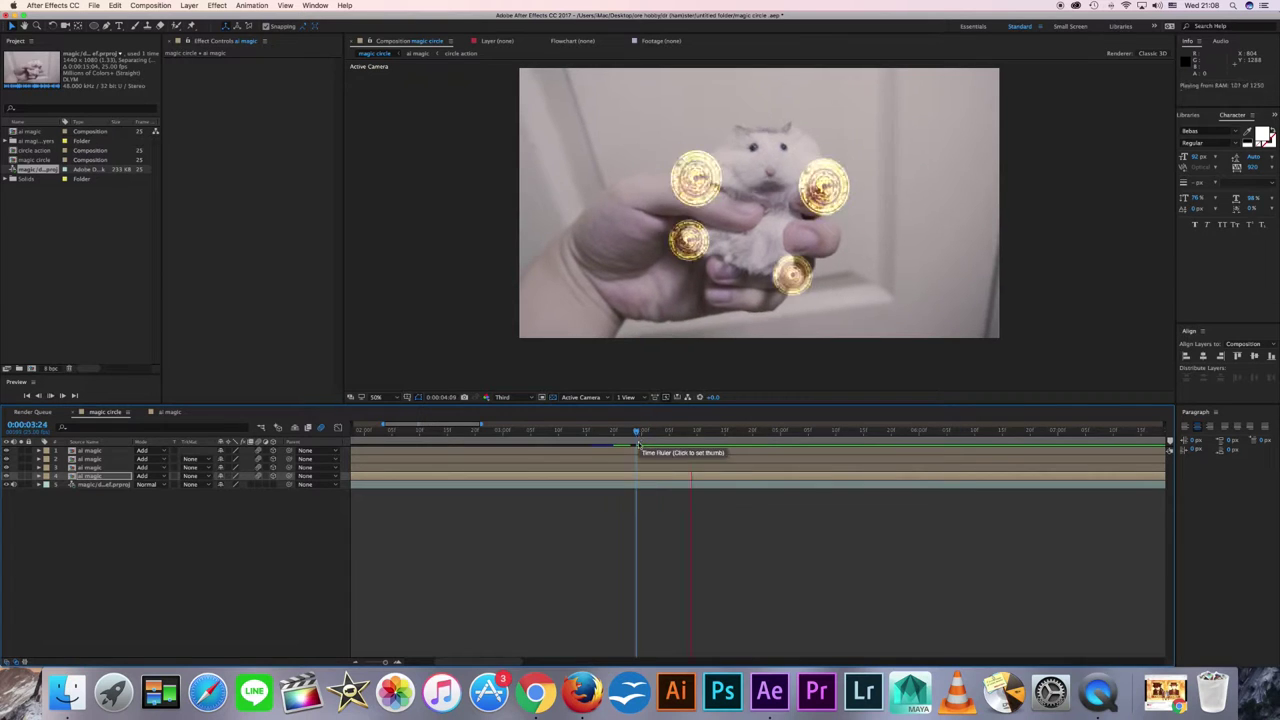
Step: Step back a few frames and adjust the last ai magic layer's Z Rotation
key("space")
key("Page_Up")
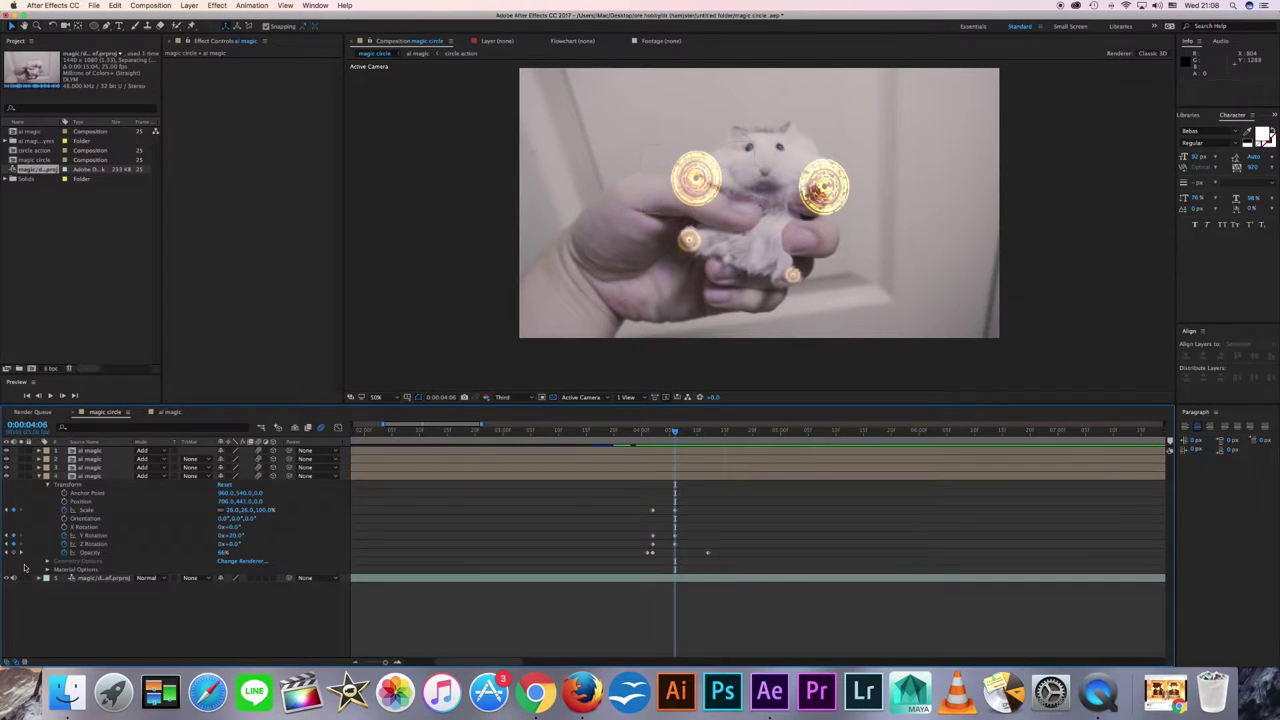
key("Page_Up")
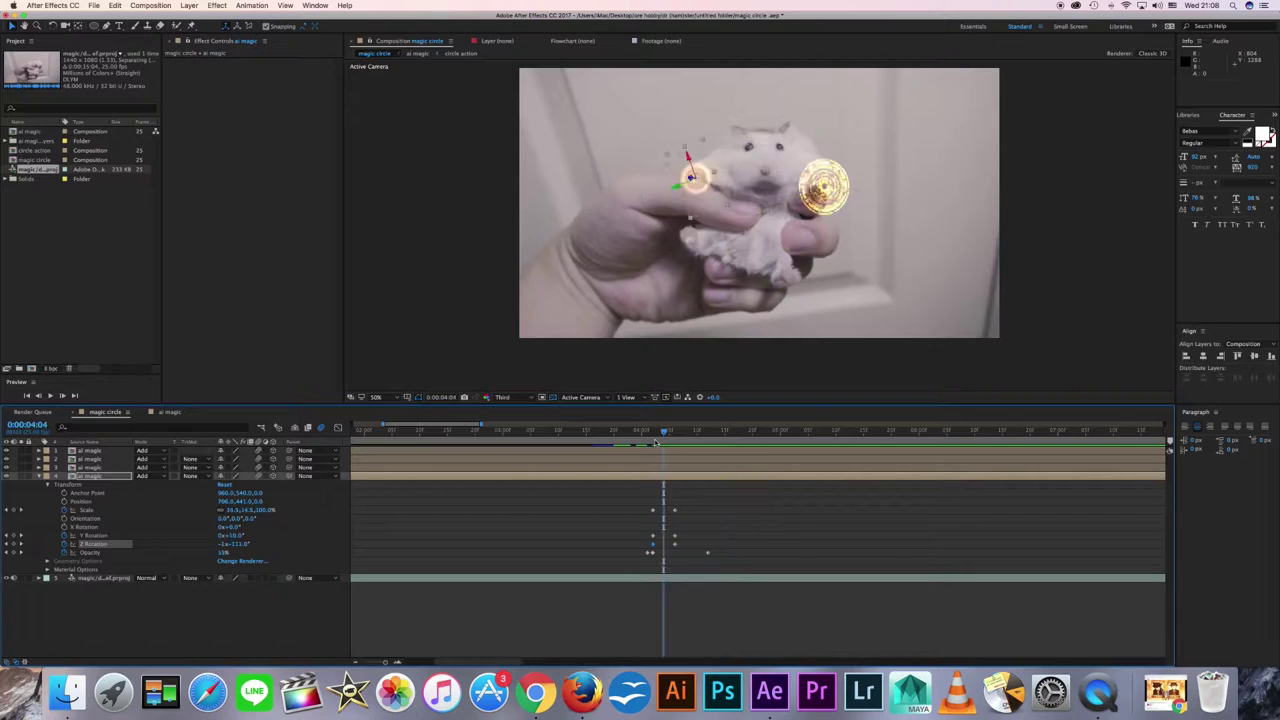
key("Page_Up")
key("Page_Up")
key("Page_Down")
key("Page_Down")
key("Page_Down")
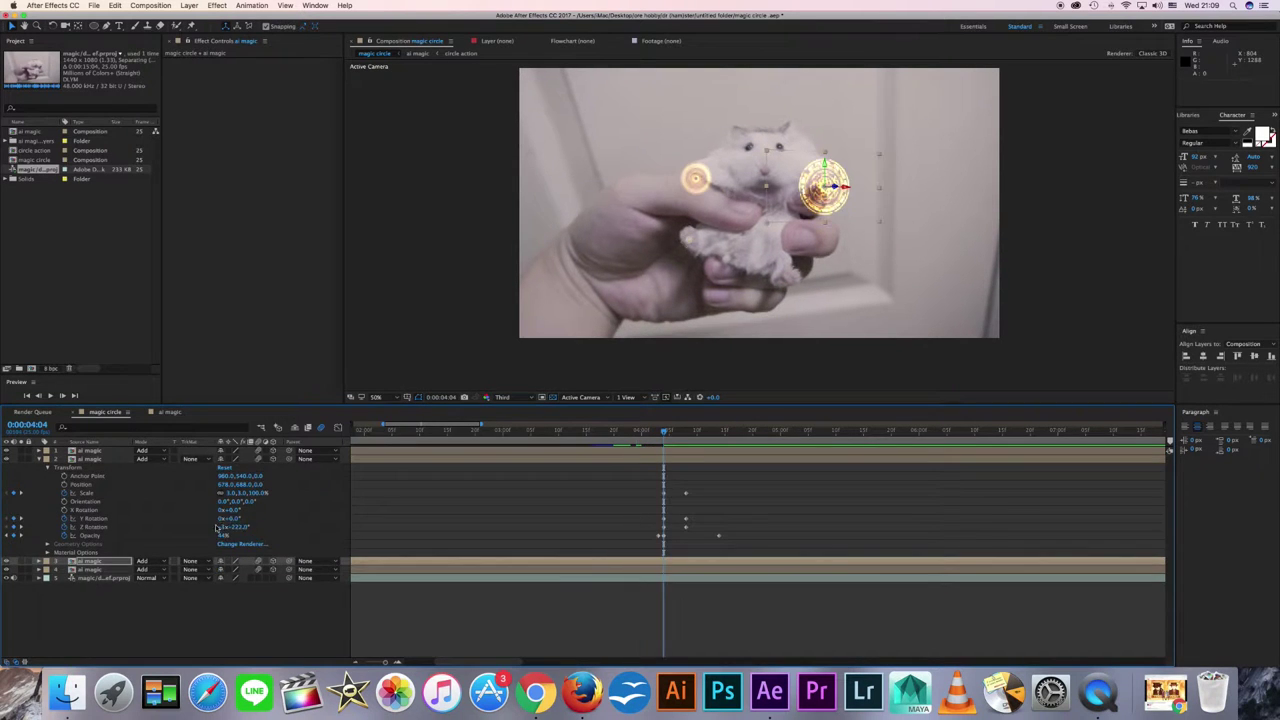
left_click_drag(222, 532, 222, 526)
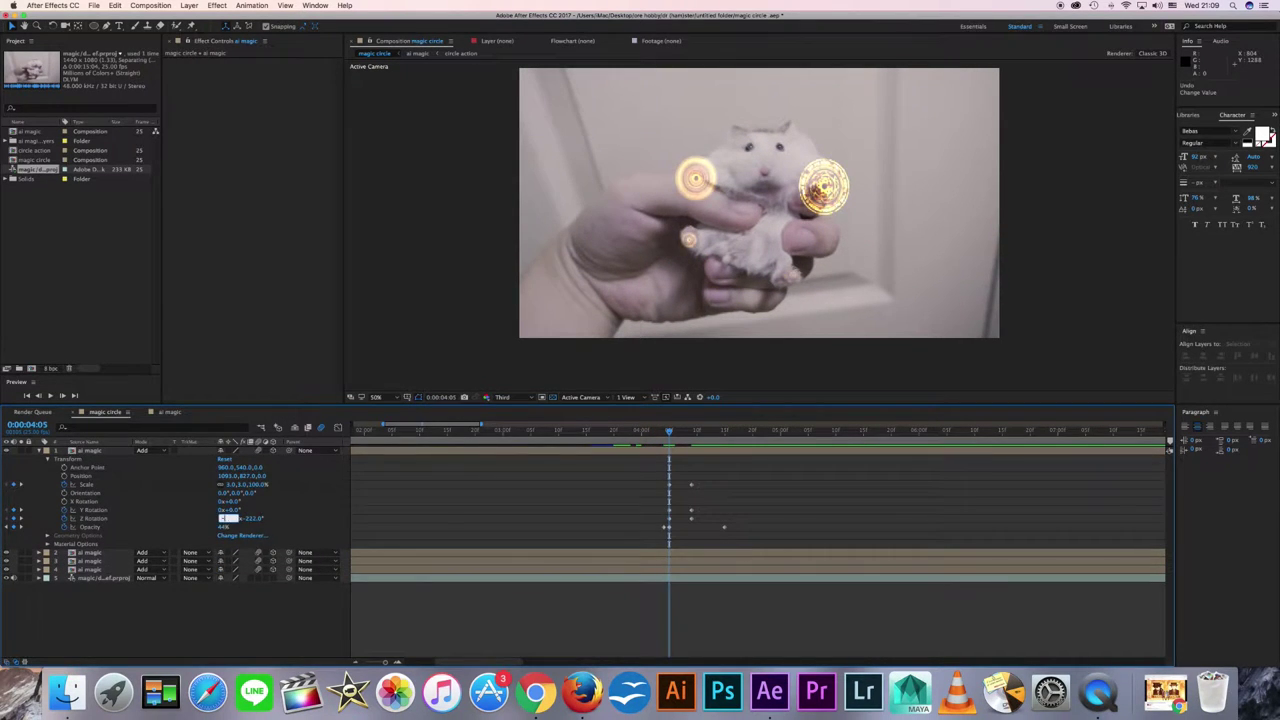
key("u")
key("Page_Down")
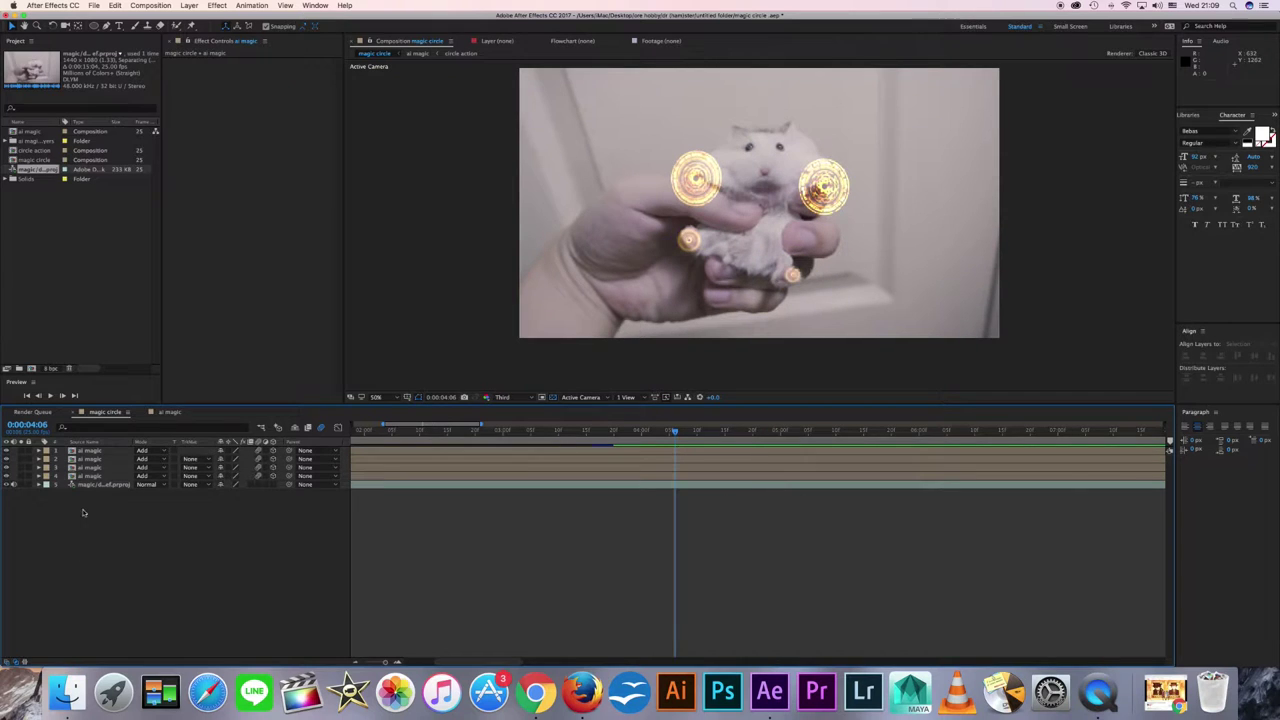
Step: Create a 1920×1080, 25 fps composition named fire with a black bg solid
left_click(31, 369)
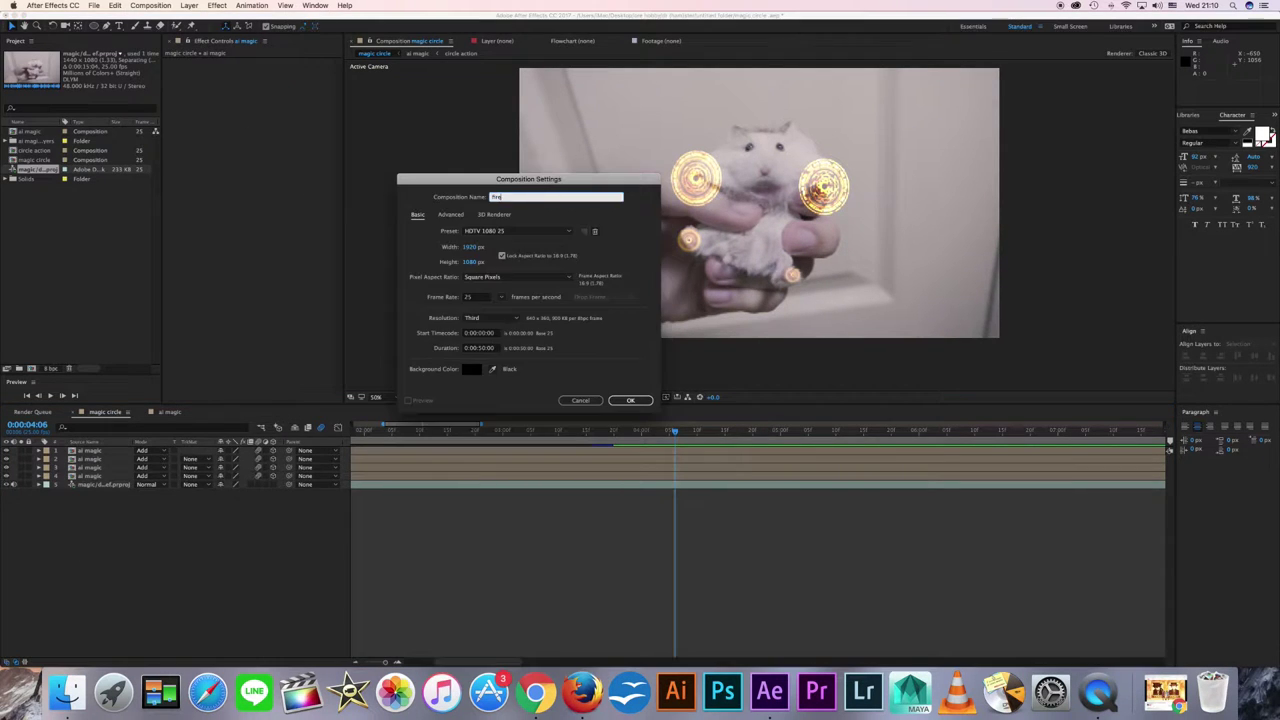
key("Return")
key("super+y")
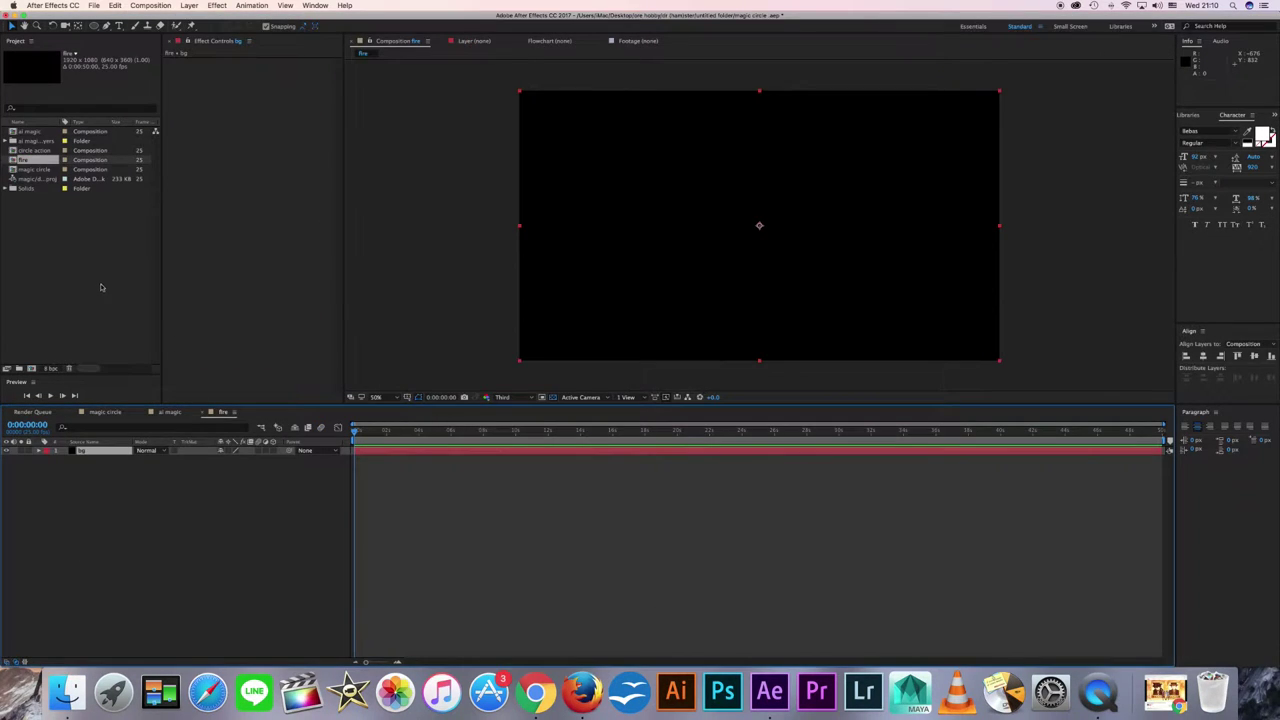
Step: Apply the Trapcode Particular effect from the Effect menu
left_click(217, 5)
mouse_move(240, 248)
left_click(340, 298)
Step: Add a new solid layer and rename the particle layer to fire
left_click(189, 5)
mouse_move(200, 18)
left_click(343, 30)
key("Return")
right_click(103, 450)
left_click(120, 469)
key("Return")
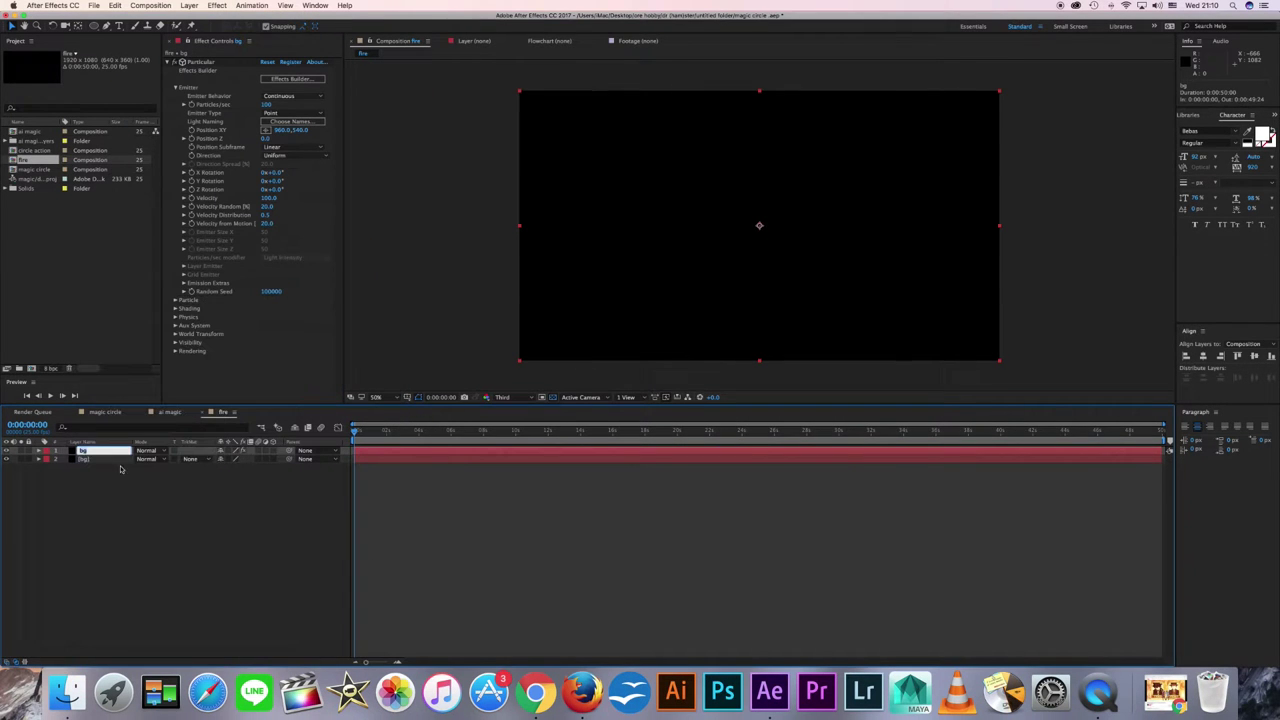
Step: Scrub the timeline to view the fire particles at different moments
left_click_drag(355, 432, 515, 432)
left_click(197, 163)
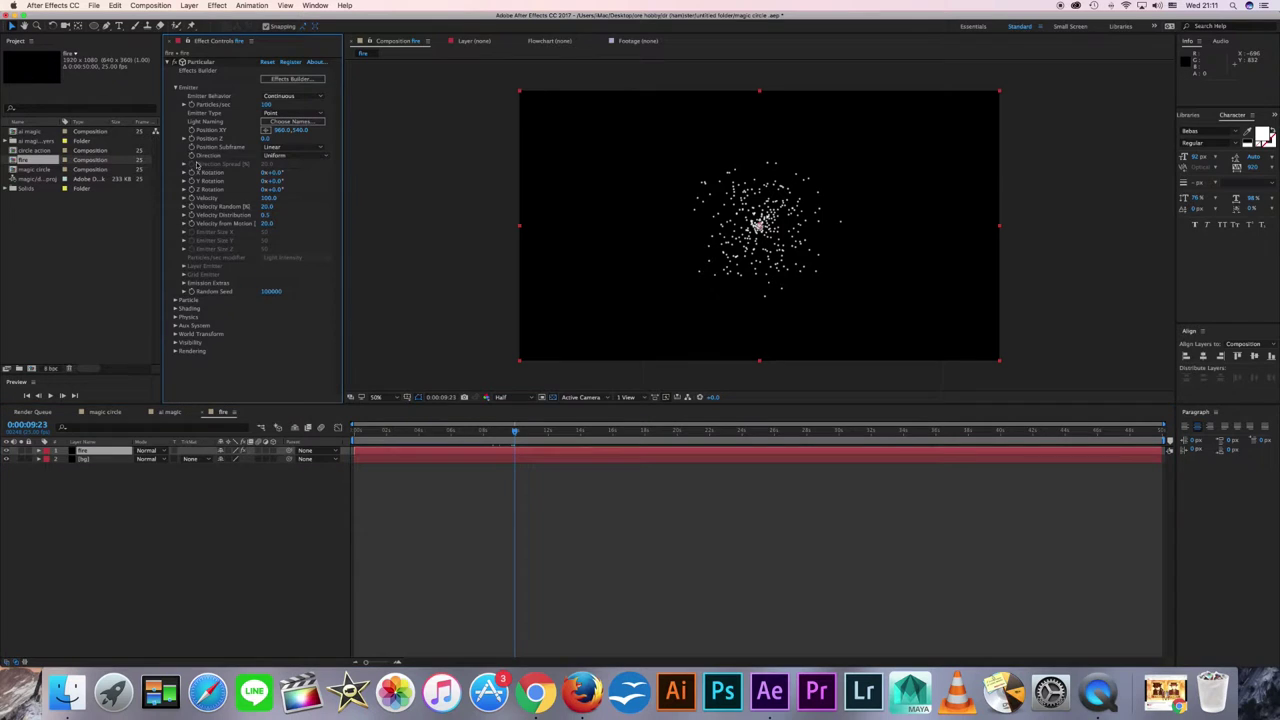
left_click_drag(474, 432, 452, 432)
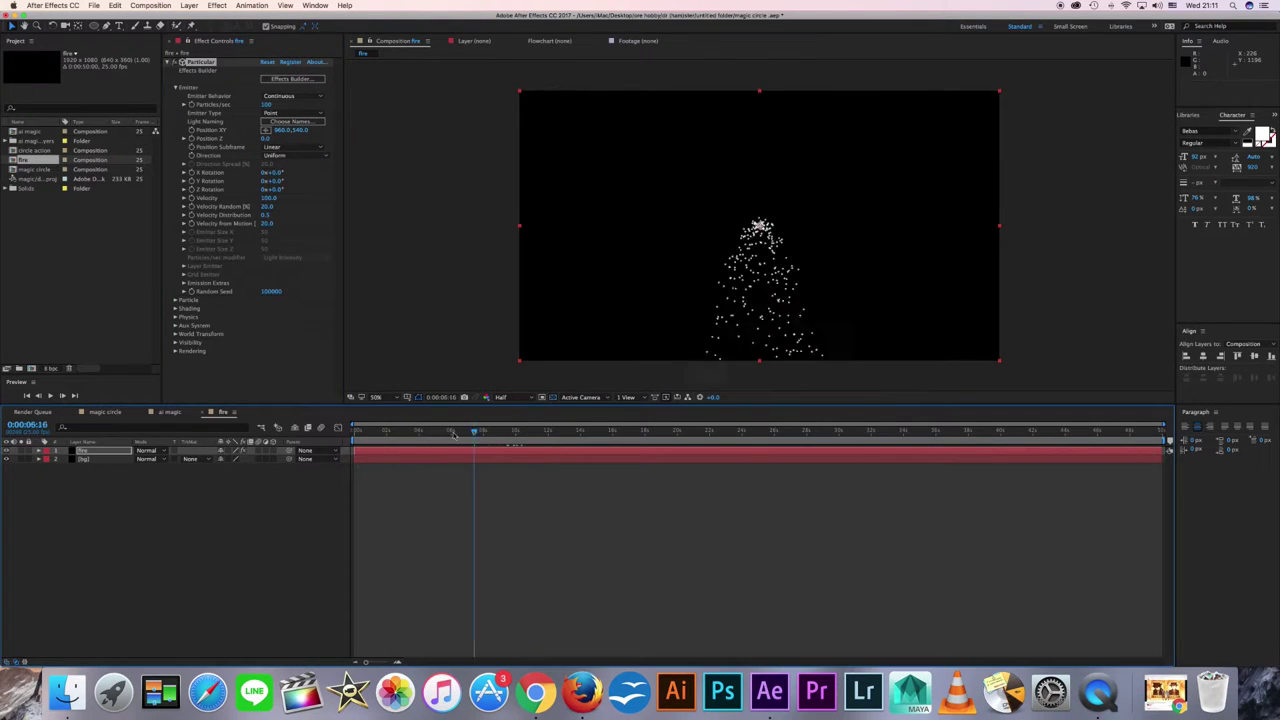
left_click_drag(356, 432, 391, 435)
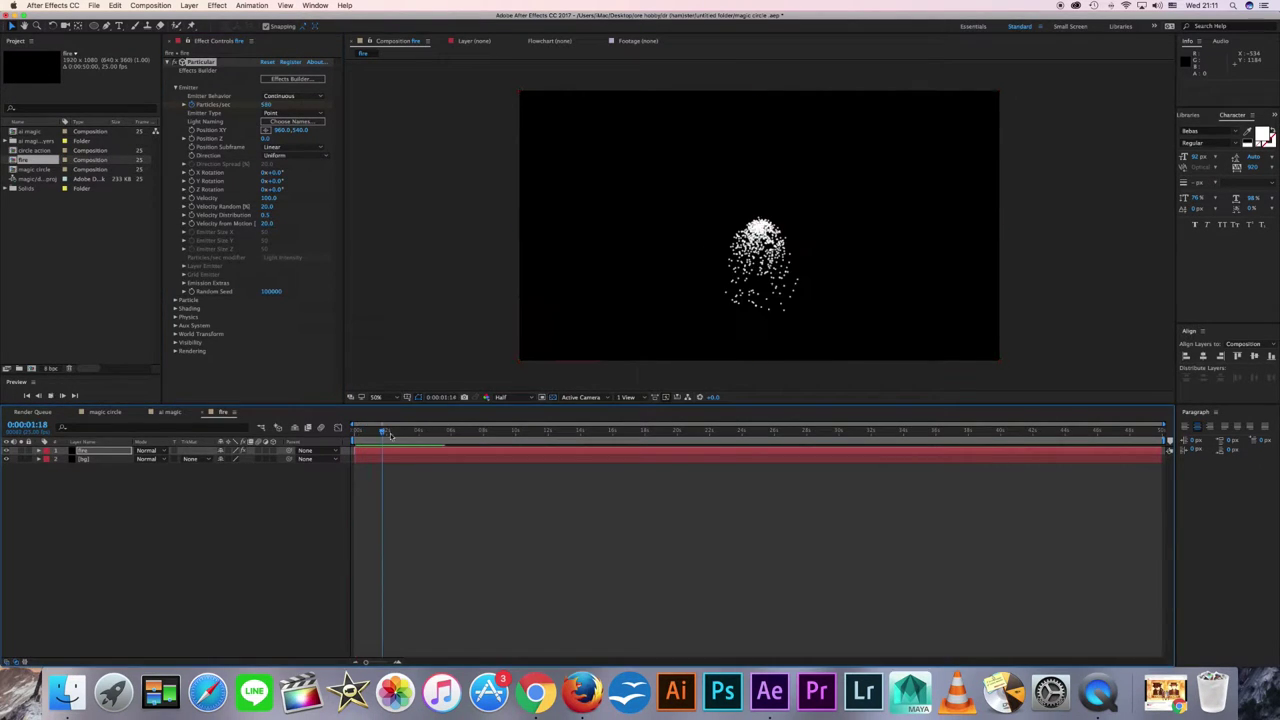
Step: Reveal the keyframed Particles/sec and preview the burst from the start
key("u")
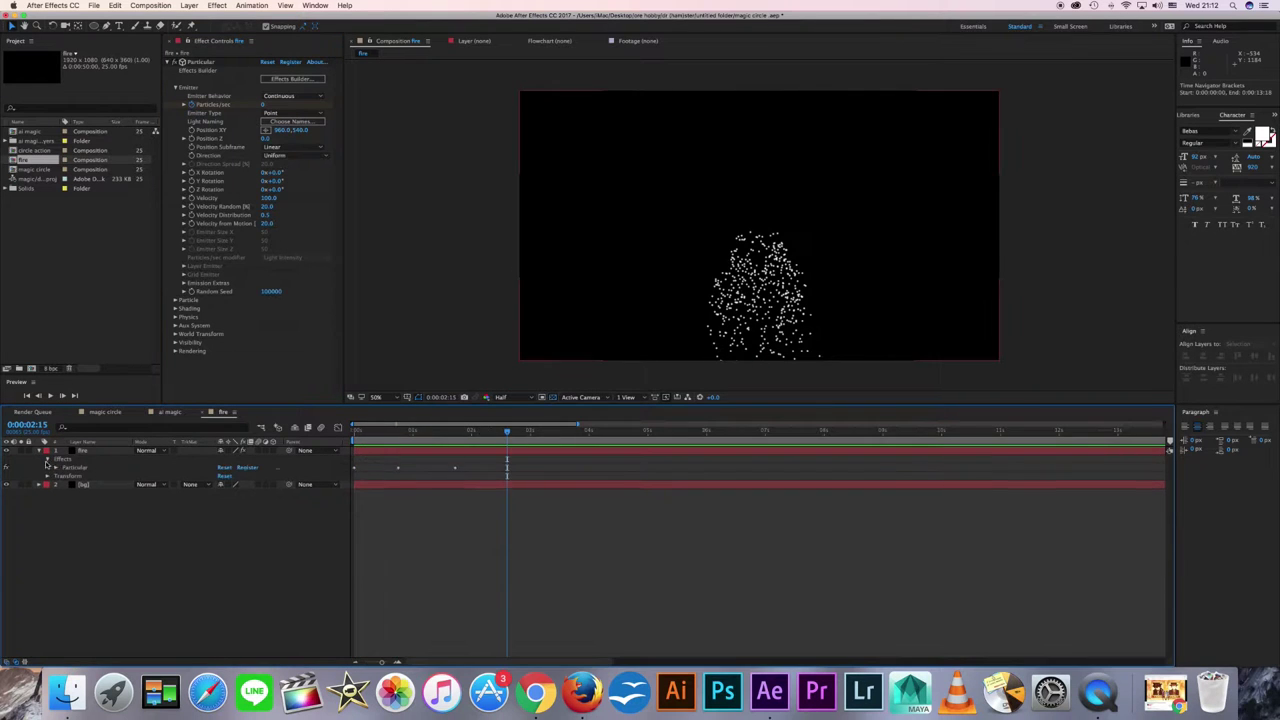
left_click_drag(384, 433, 367, 436)
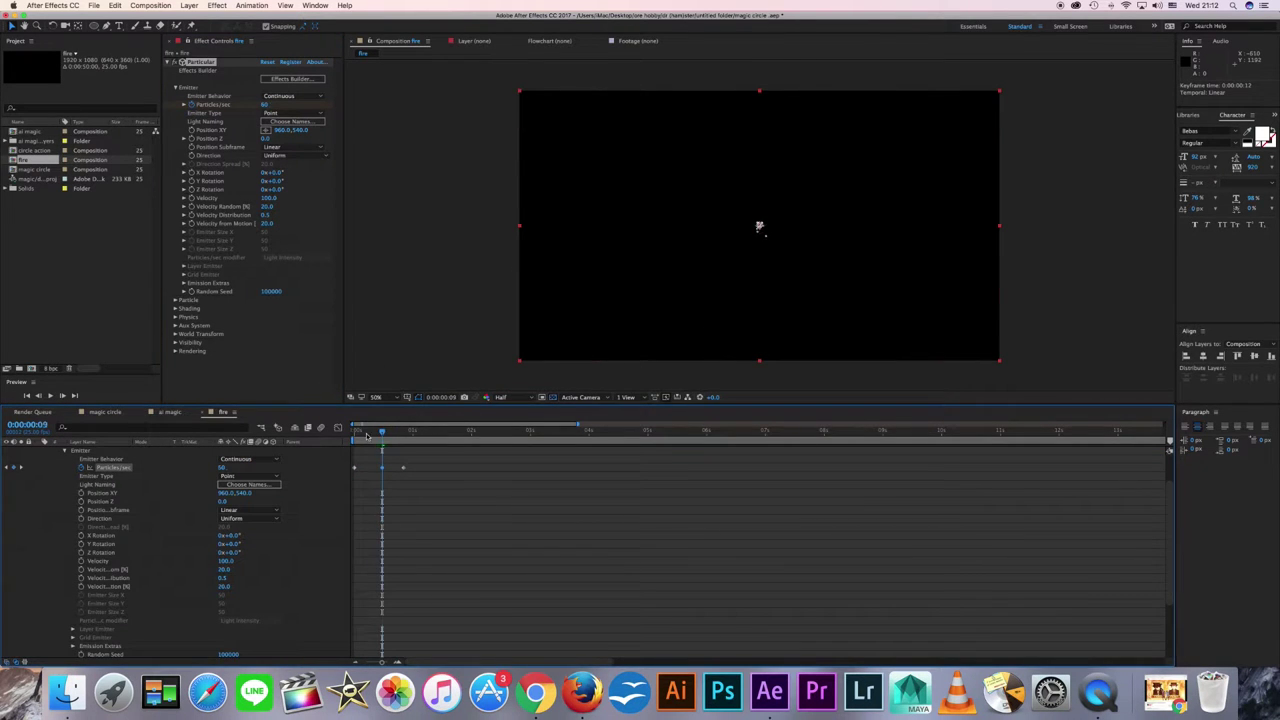
key("k")
left_click(313, 99)
left_click(398, 475)
key("space")
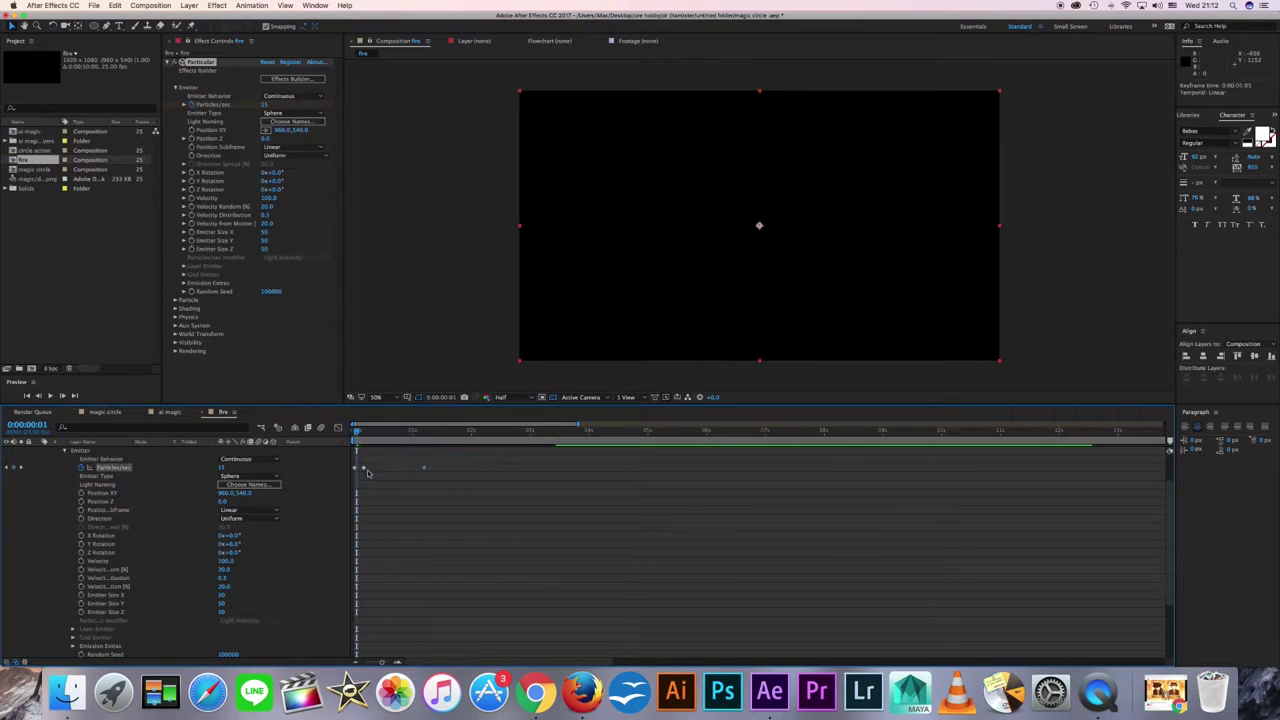
key("Home")
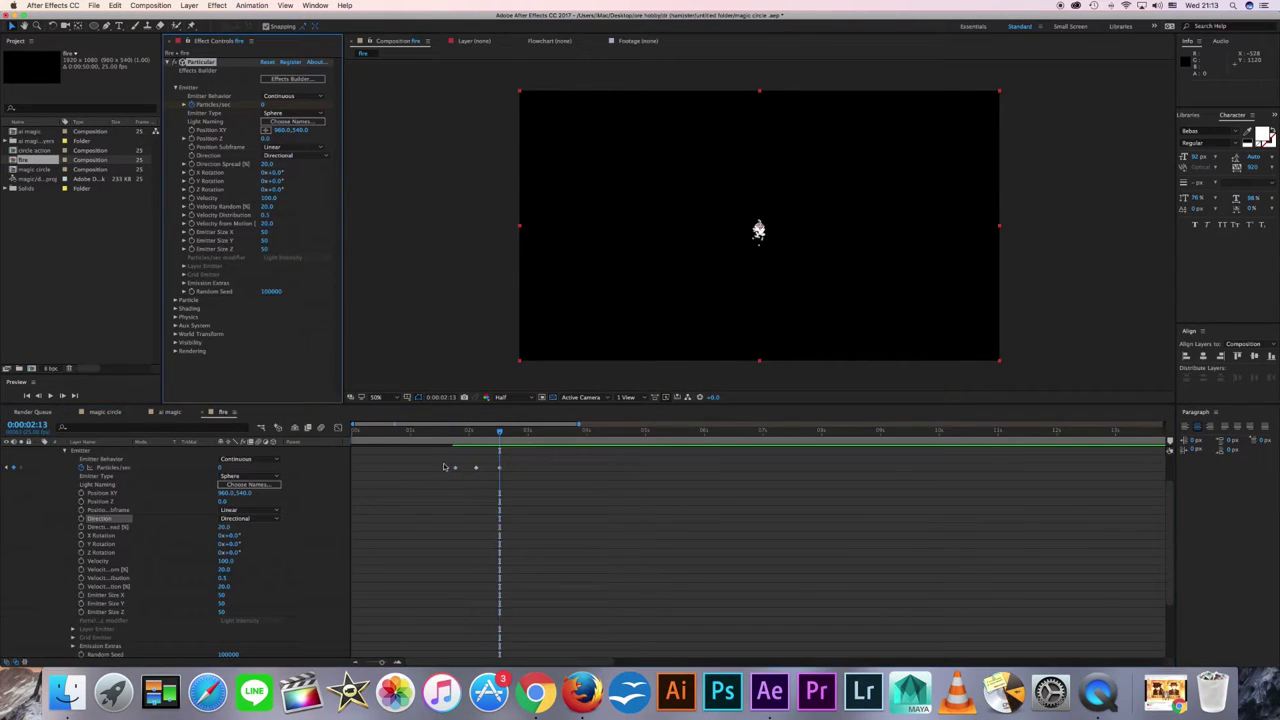
Step: Set emission direction to Outwards, Direction Spread 100, and Velocity Distribution 1.4
left_click(290, 155)
left_click(285, 196)
left_click(455, 440)
left_click(290, 155)
left_click(287, 206)
left_click_drag(267, 163, 300, 163)
left_click(459, 433)
left_click(307, 203)
left_click_drag(500, 437, 518, 437)
left_click_drag(265, 214, 276, 213)
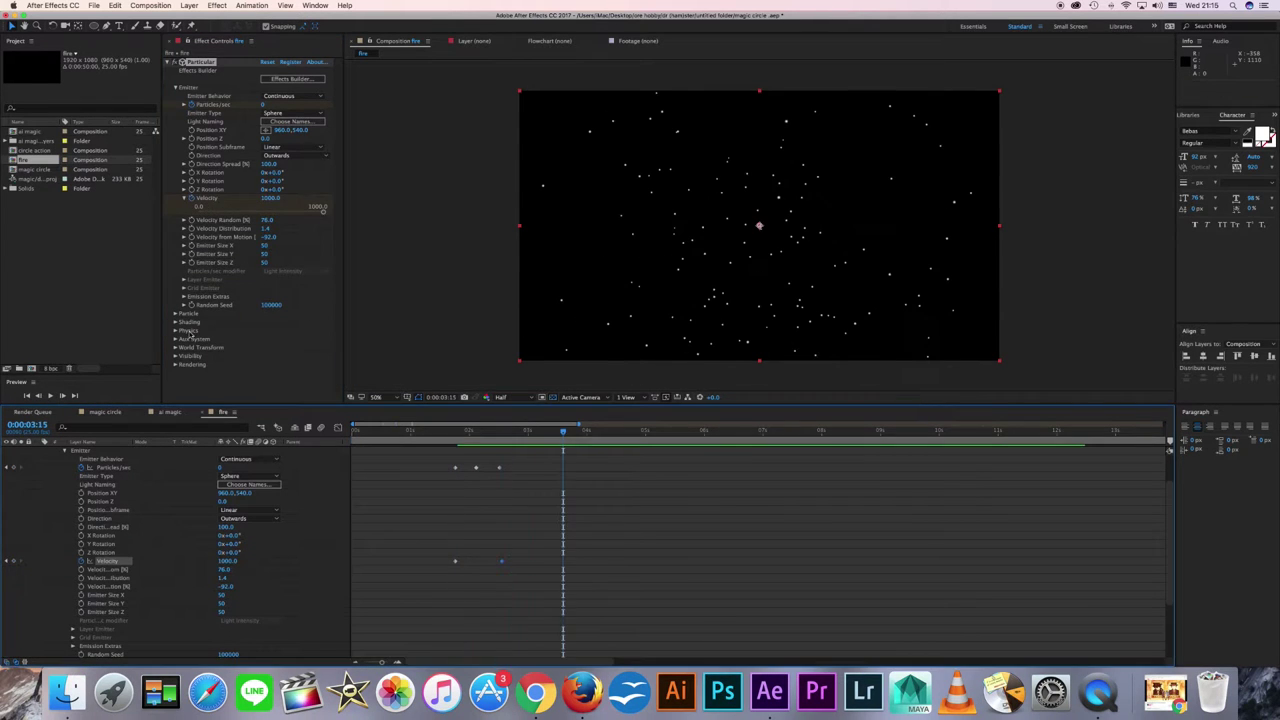
Step: Expand Physics, keep the emitter Continuous, and widen its X size to 62
left_click(177, 330)
left_click(461, 440)
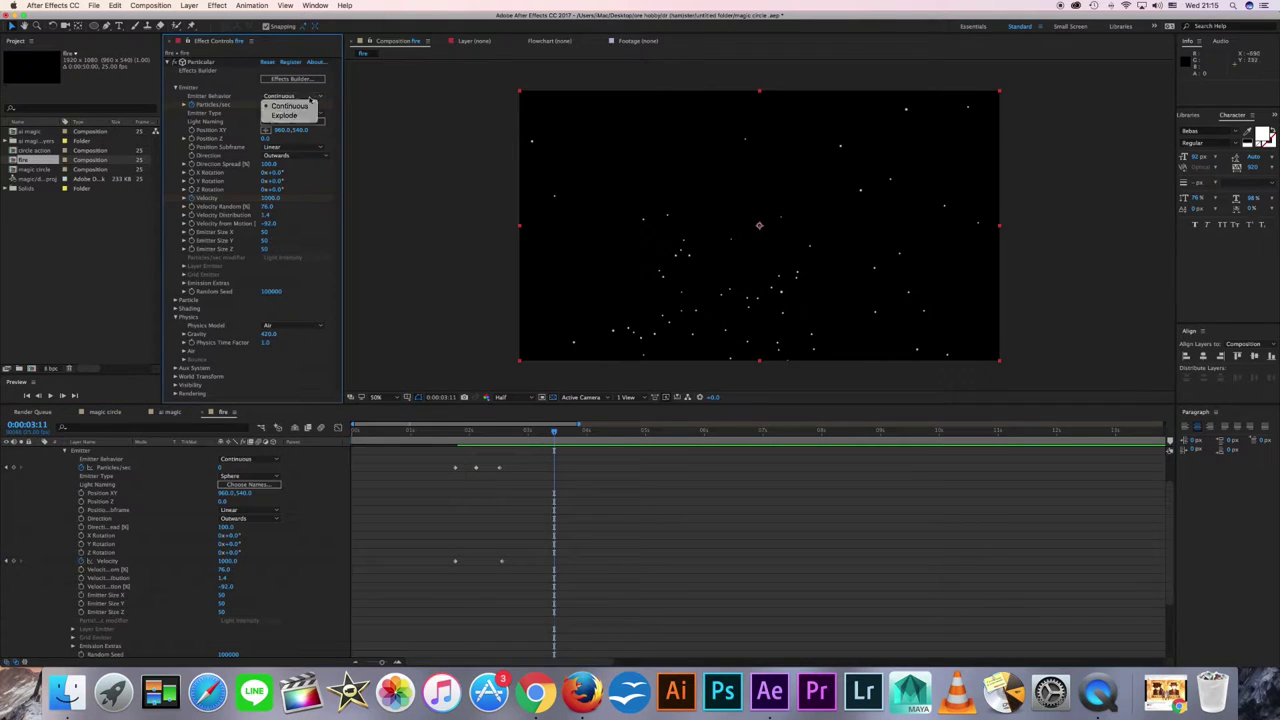
left_click(290, 106)
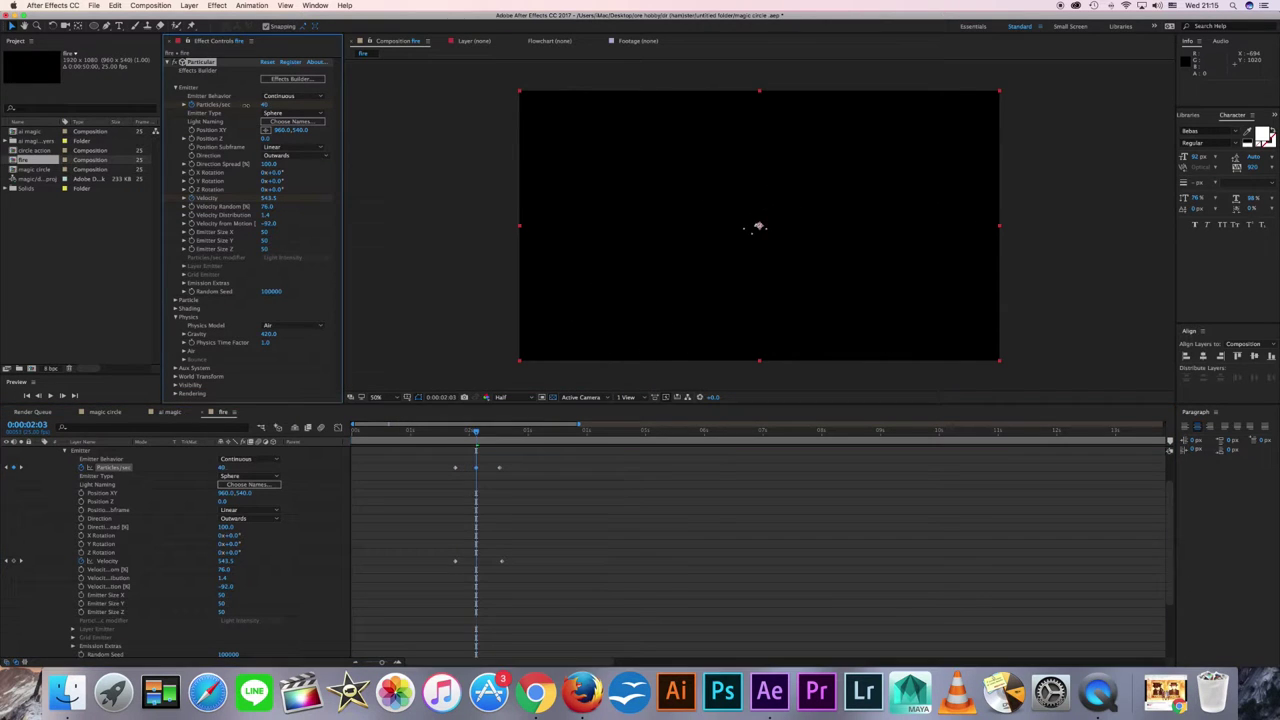
left_click(474, 432)
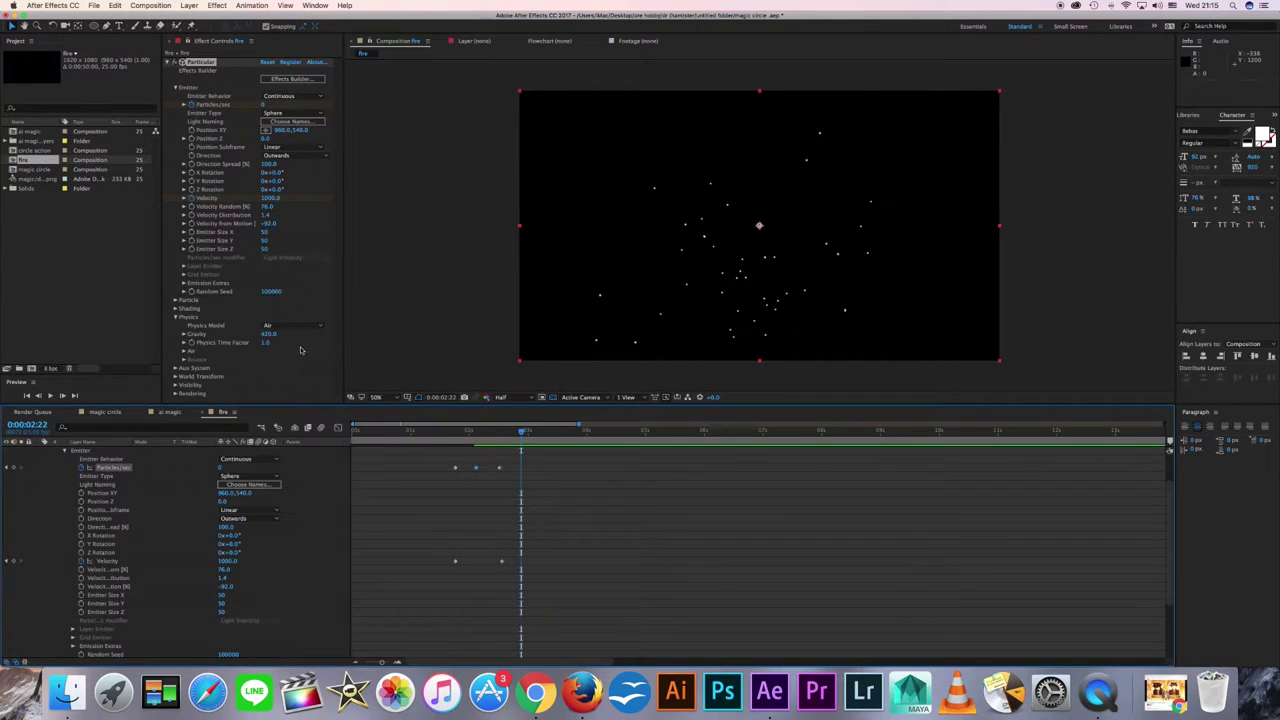
left_click(265, 232)
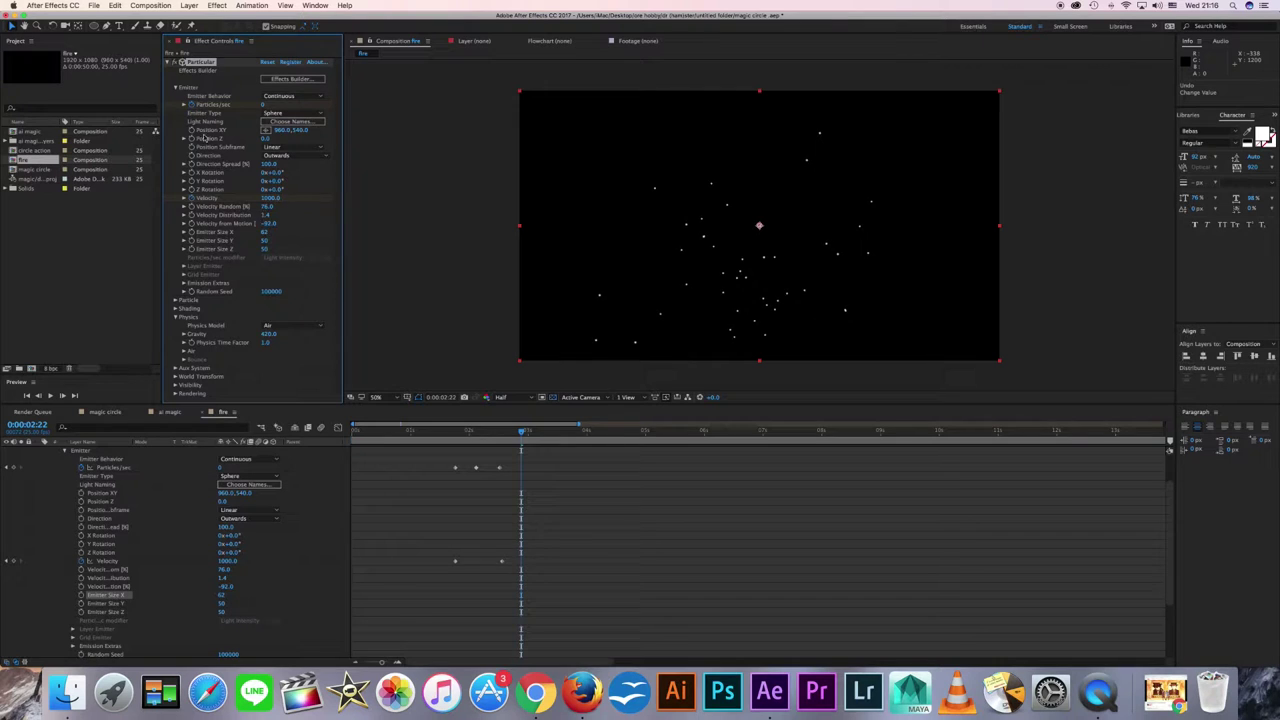
left_click(176, 87)
left_click(176, 95)
left_click(474, 432)
Step: Set particle Life to 1.5 with Life Random 17, and draw a shrinking Size over Life curve
left_click(184, 104)
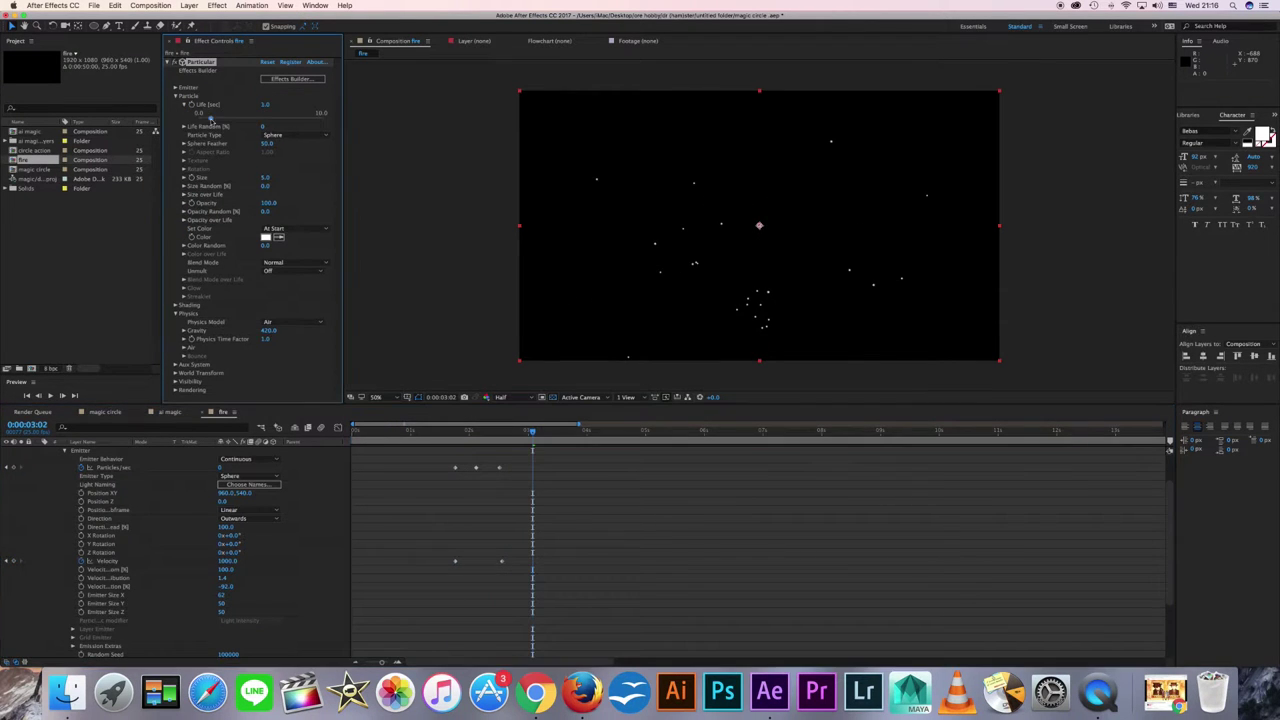
left_click_drag(263, 126, 272, 126)
left_click(518, 432)
left_click(184, 104)
left_click(184, 181)
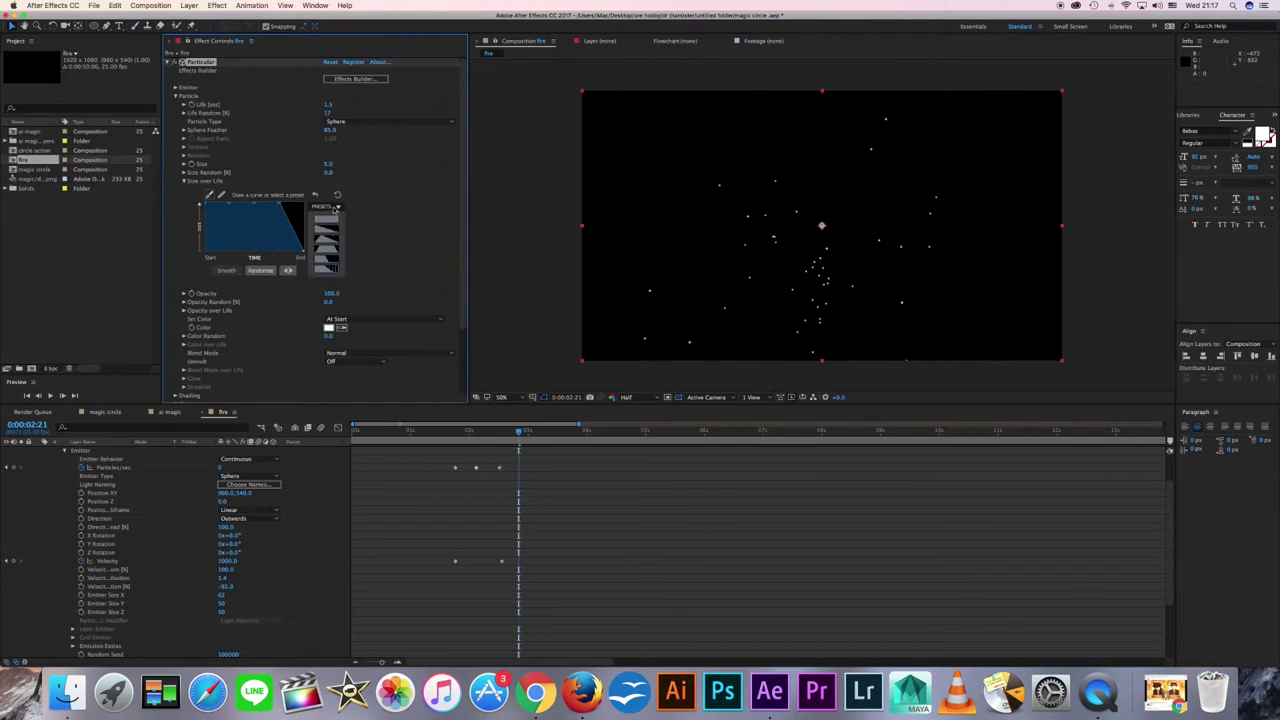
left_click_drag(343, 251, 466, 251)
left_click(461, 434)
key("space")
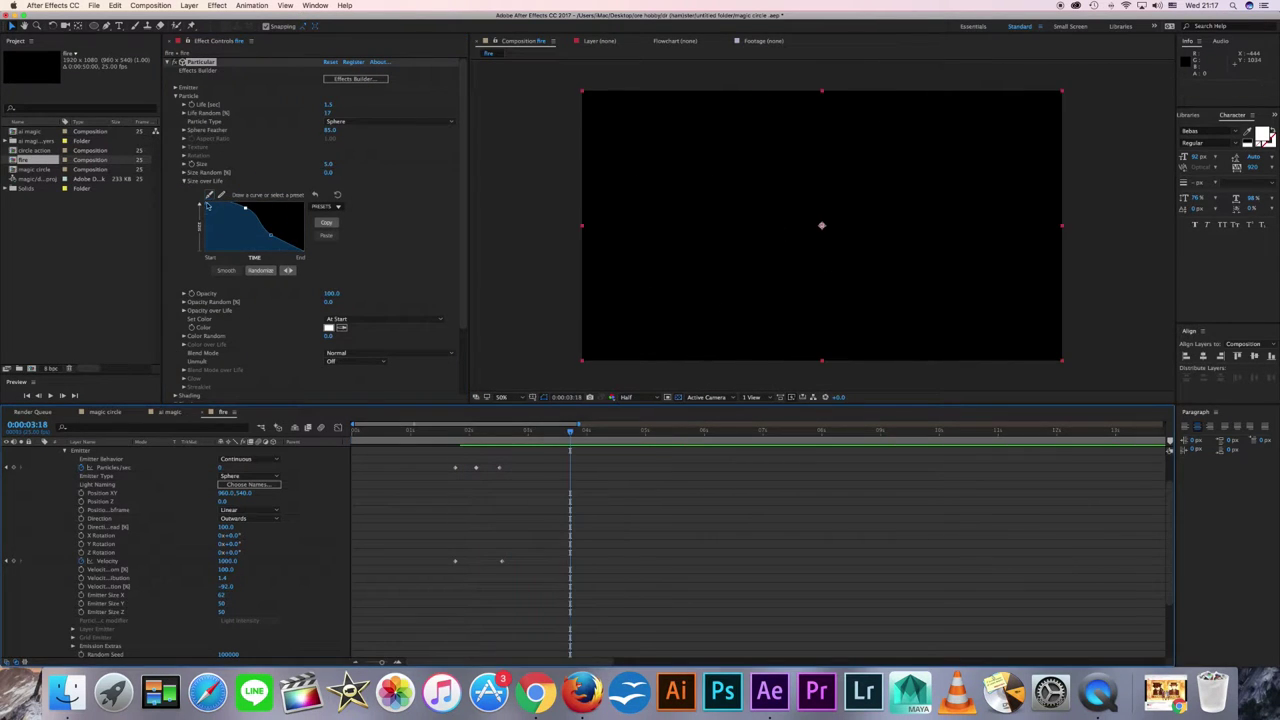
Step: Add slight opacity randomness and draw an Opacity over Life curve so sparks fade out
left_click(184, 181)
left_click(184, 189)
left_click(184, 211)
left_click(184, 189)
left_click(184, 197)
left_click(184, 206)
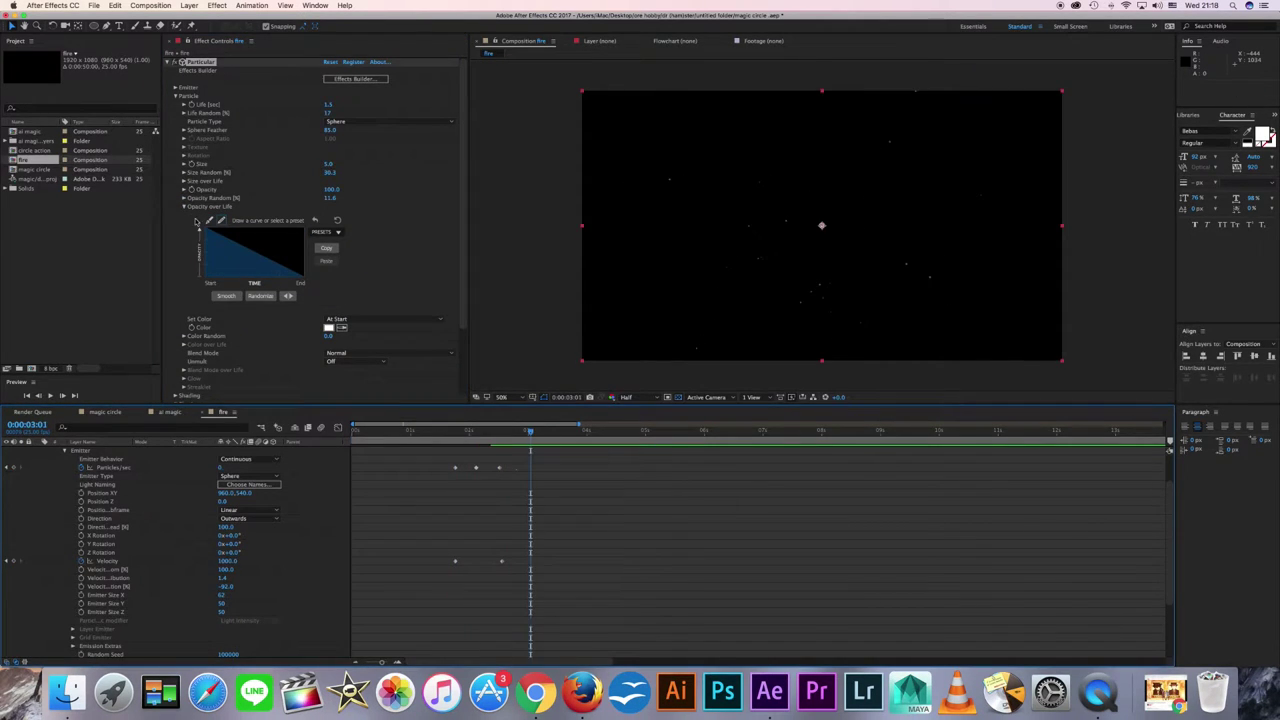
left_click(176, 95)
Step: Raise Gravity to 1760 in Particular's Physics settings for faster-falling sparks
left_click(176, 112)
left_click(458, 449)
left_click(457, 445)
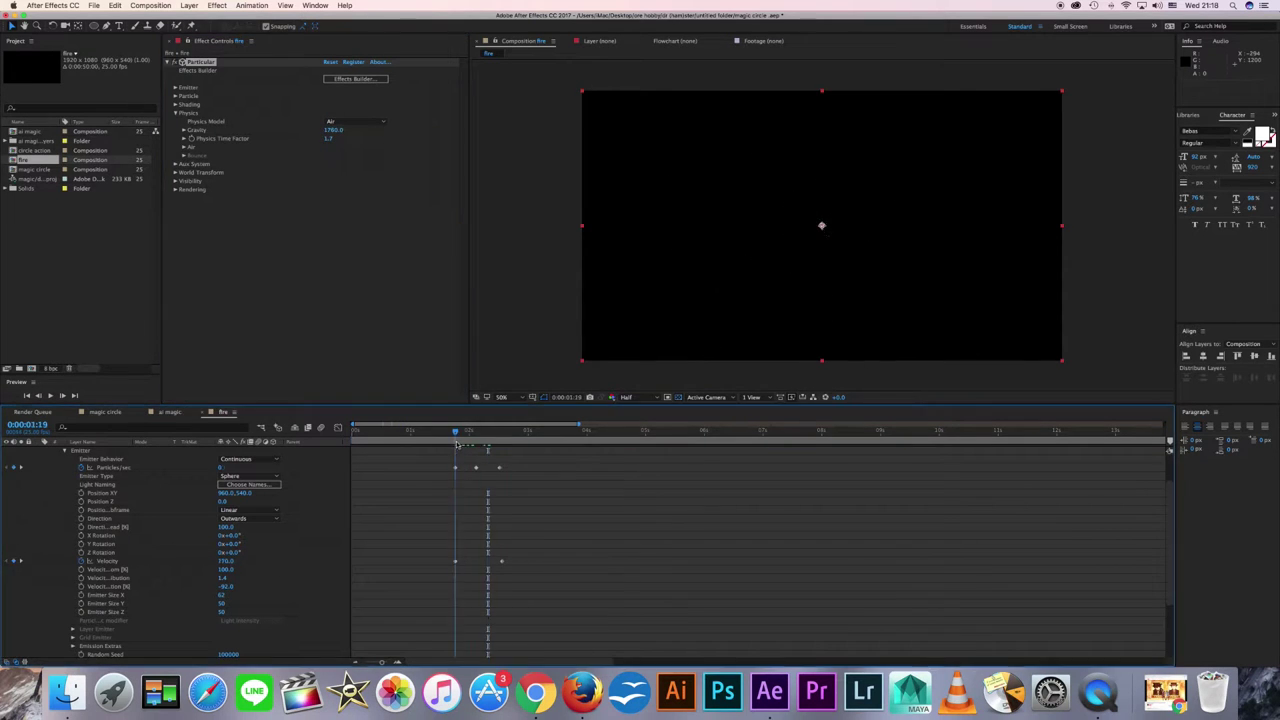
left_click(184, 147)
left_click(194, 249)
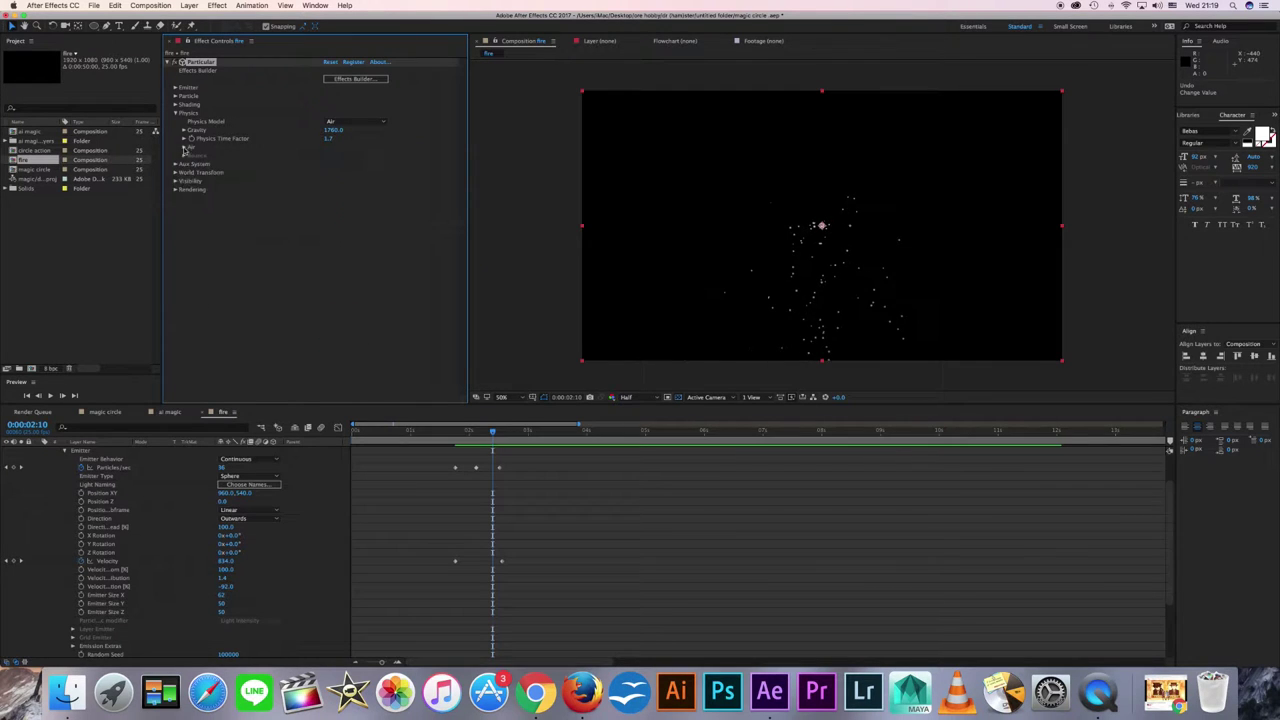
left_click(175, 113)
Step: Set the emitter Direction to Directional and review the sparks around 0:00:02:05
left_click(175, 87)
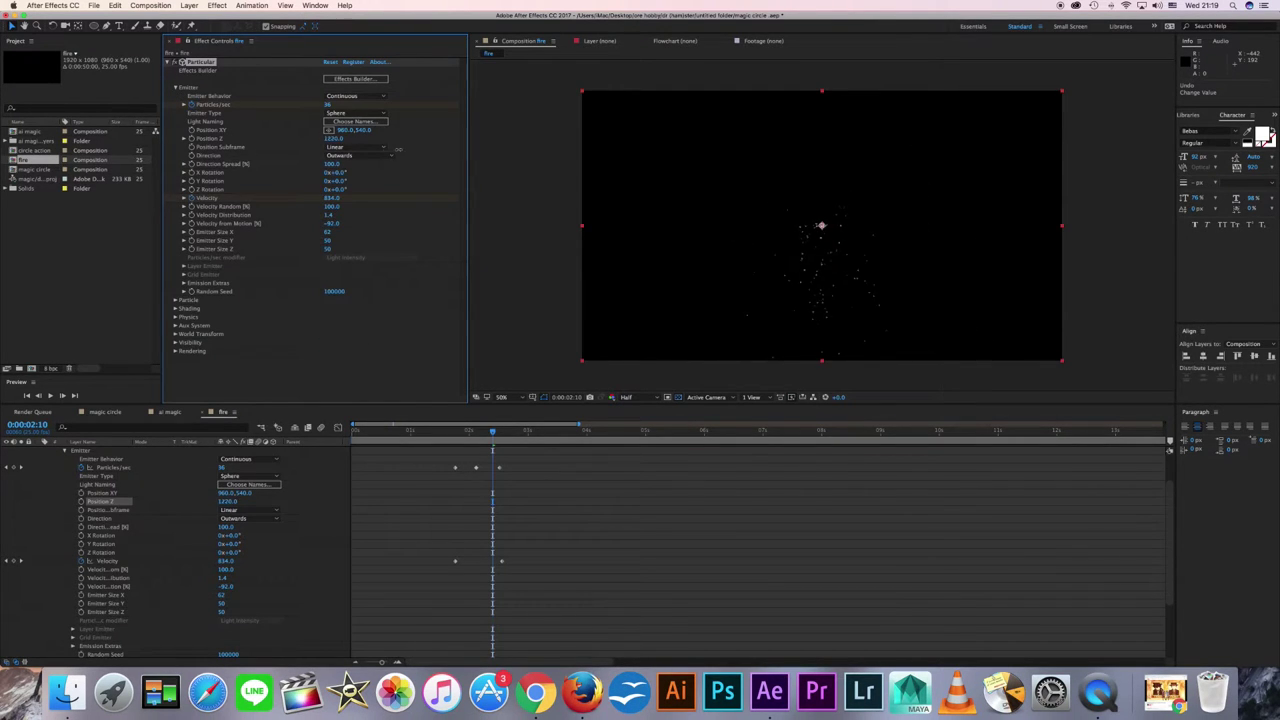
left_click(367, 175)
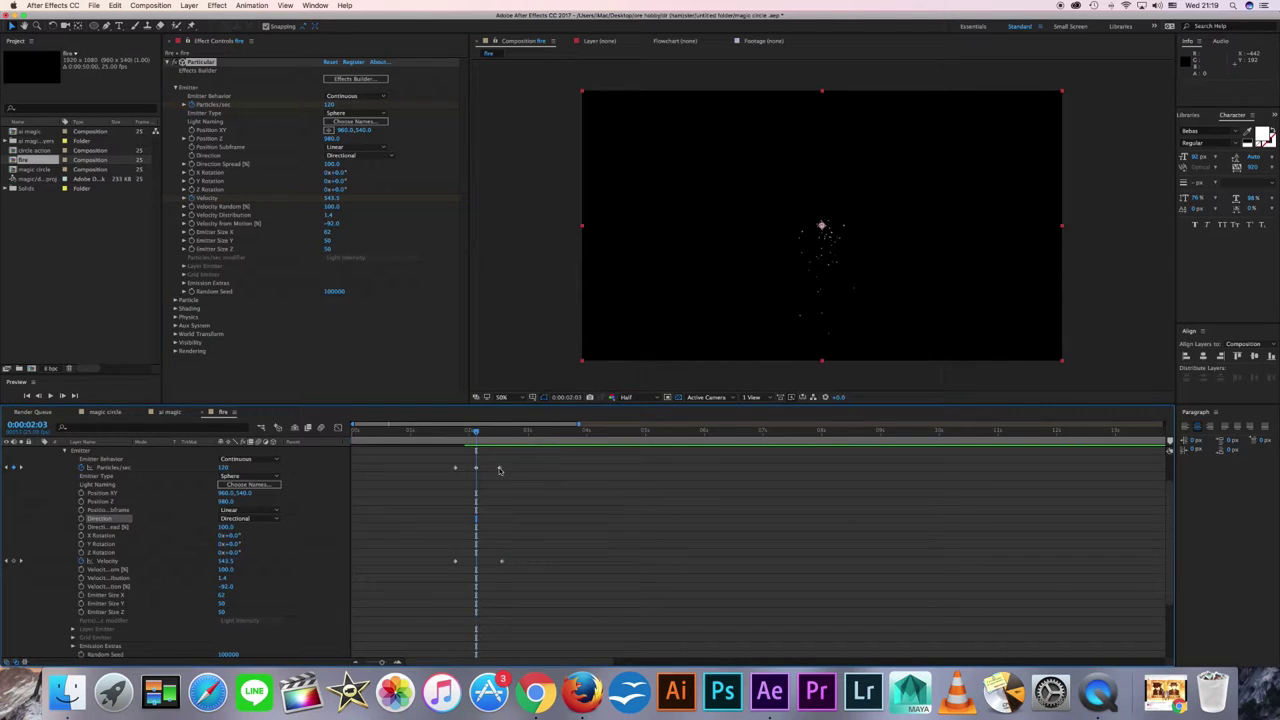
left_click(467, 432)
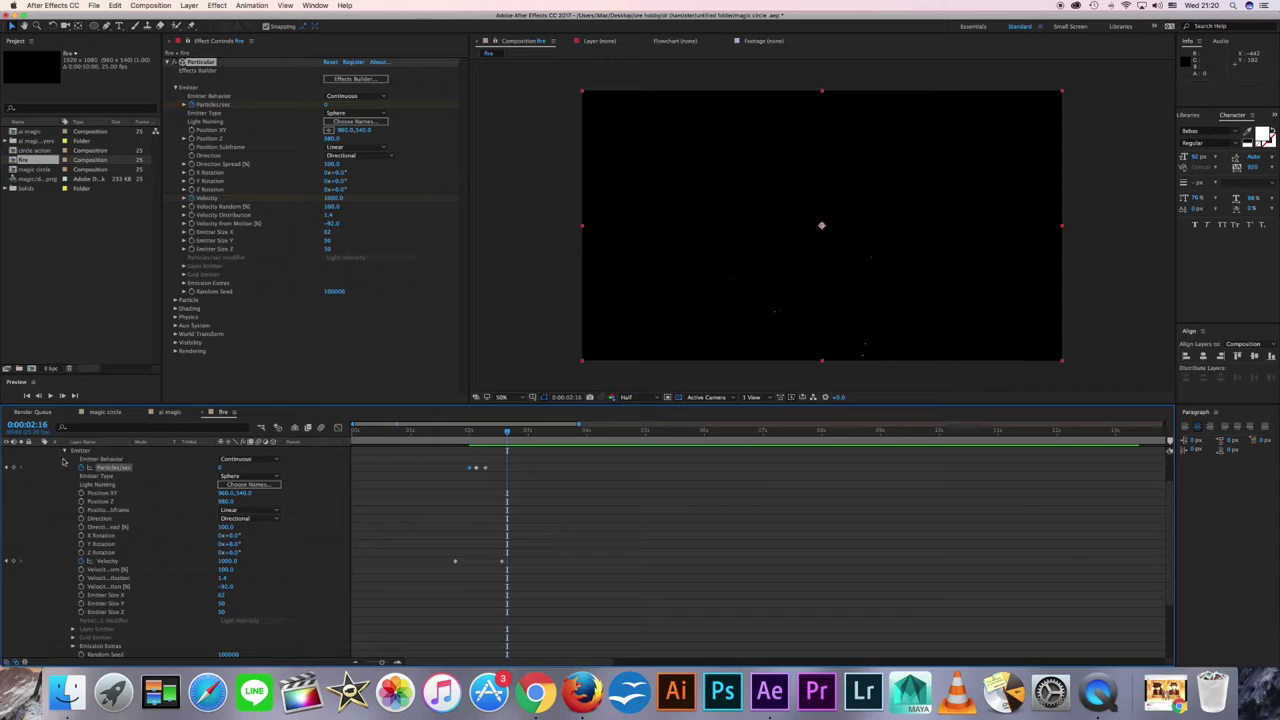
left_click(64, 452)
left_click(175, 87)
left_click(175, 95)
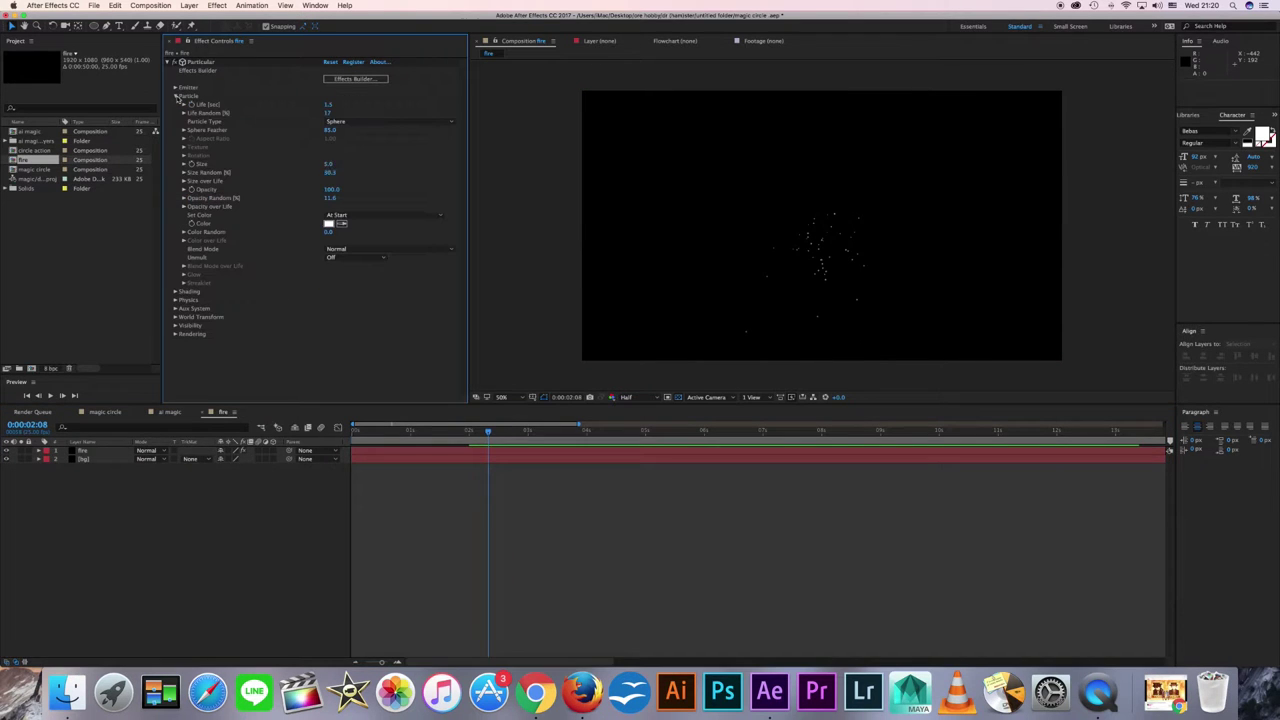
left_click(480, 451)
left_click(480, 432)
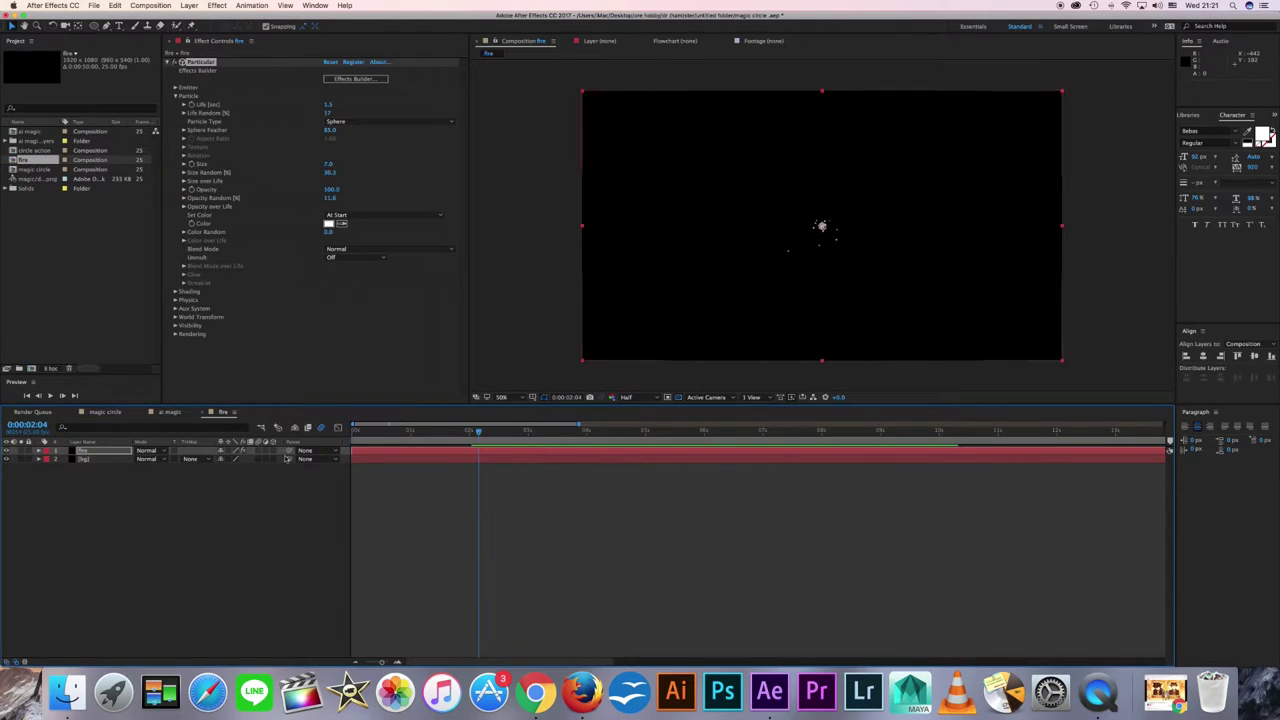
Step: Add an adjustment layer with Curves tinting the sparks yellow, ready for a Glow from Effects & Presets
key("super+alt+y")
left_click(502, 397)
left_click(515, 407)
left_click(217, 5)
mouse_move(251, 119)
left_click(345, 268)
left_click(333, 70)
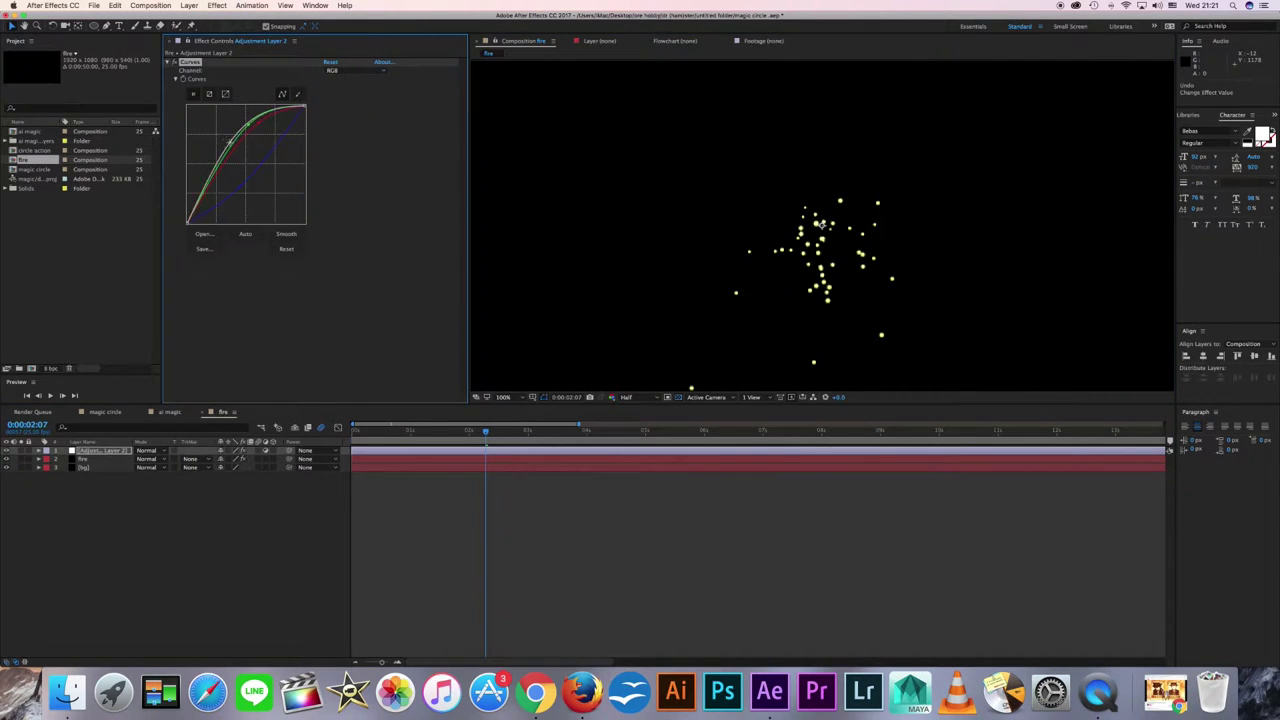
left_click(315, 5)
type("glow")
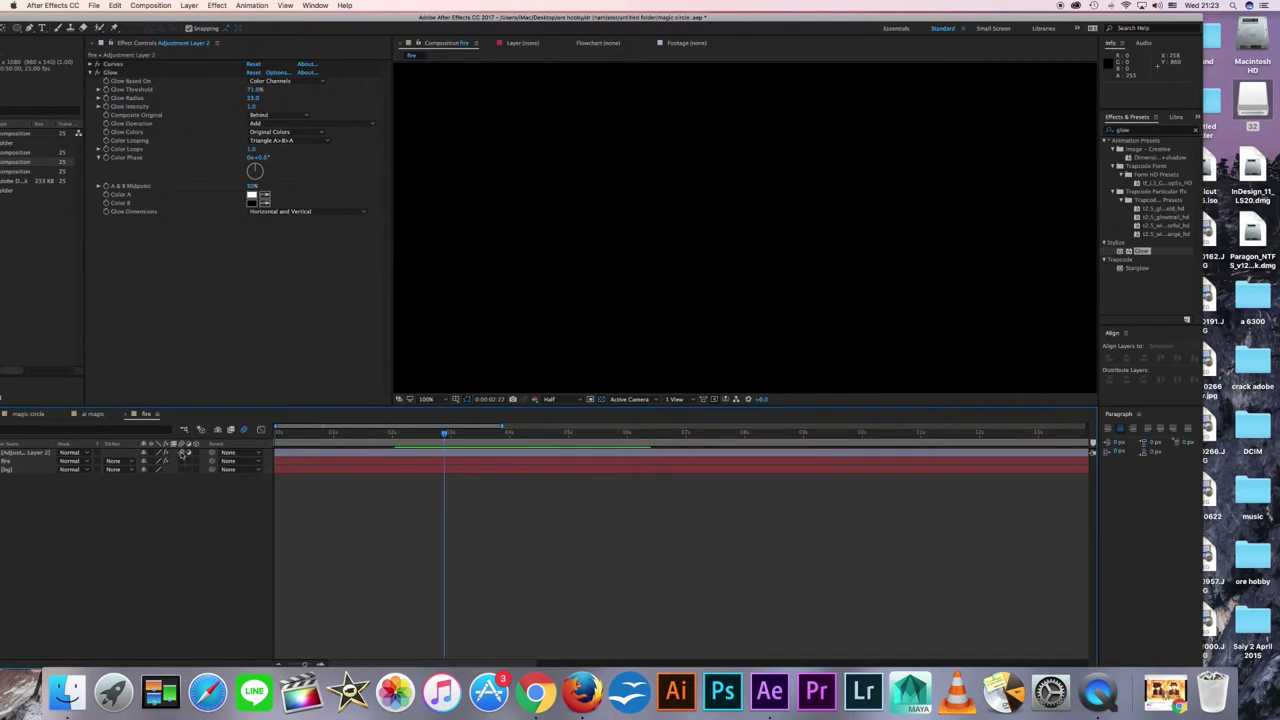
Step: In the magic circle comp, move the fire layer up and trim its start to 0:00:03:23
left_click(105, 412)
left_click(130, 494)
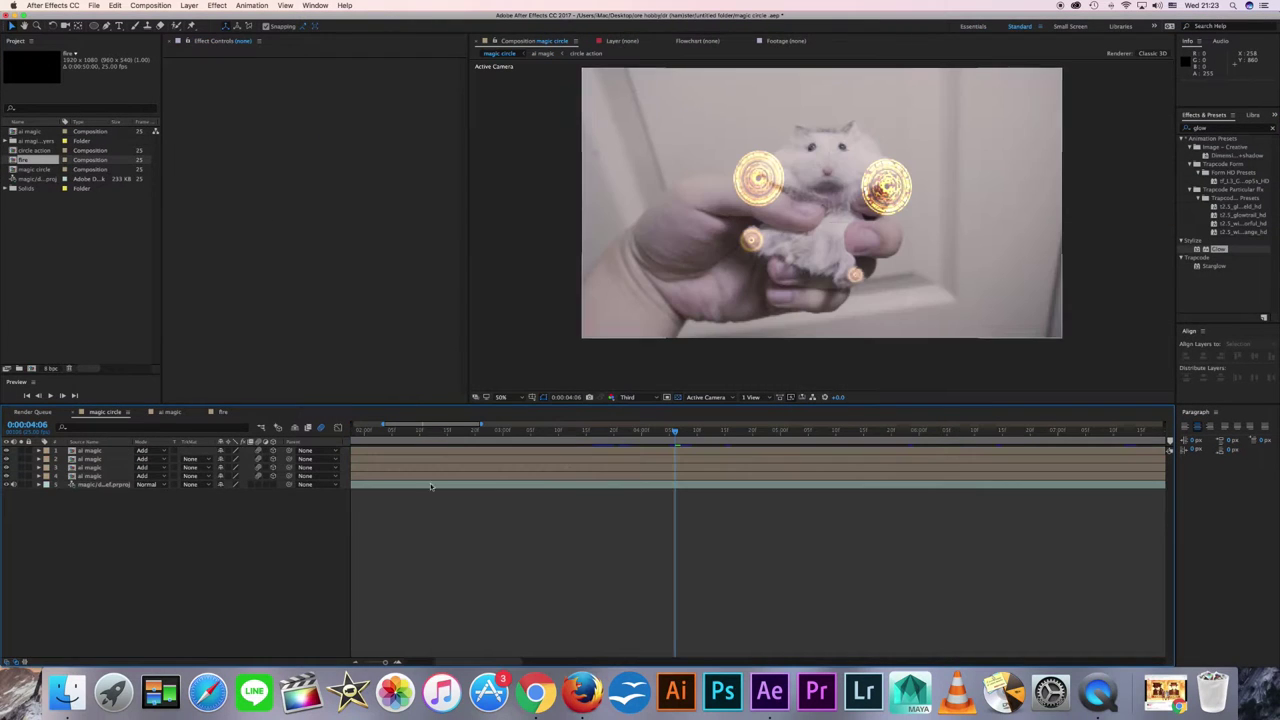
left_click_drag(135, 500, 233, 478)
left_click(40, 476)
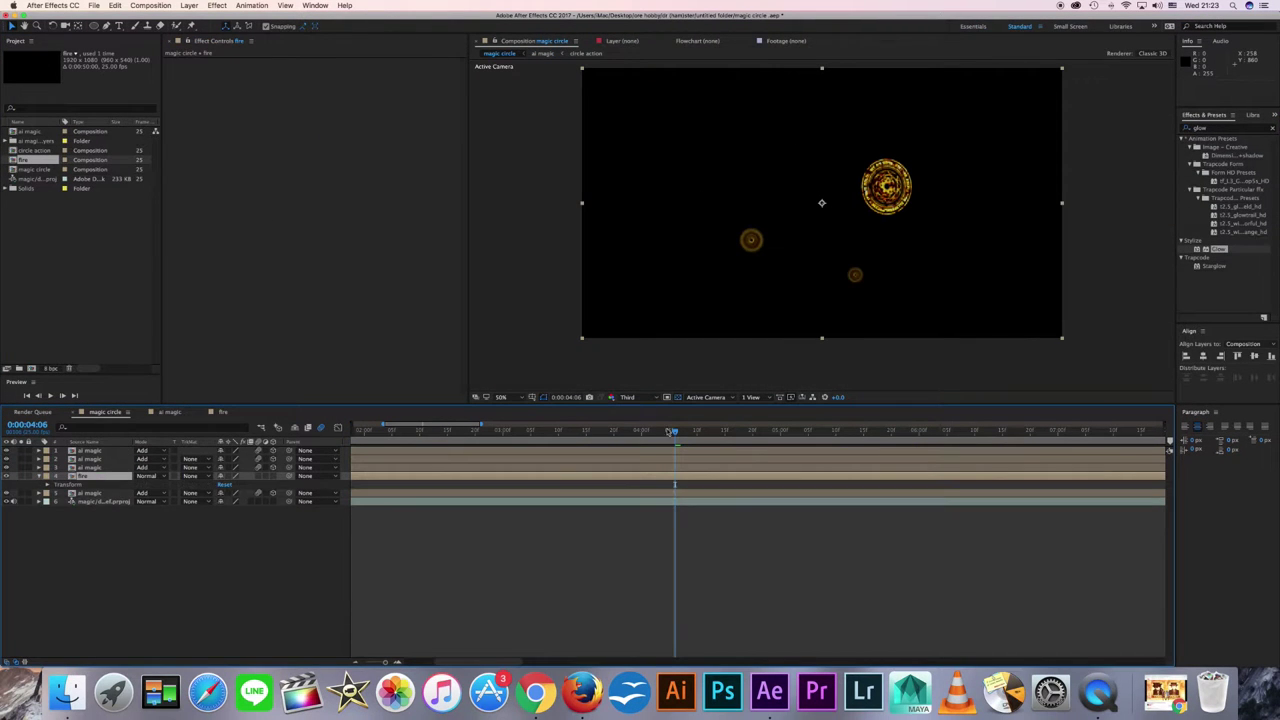
left_click_drag(345, 524, 396, 478)
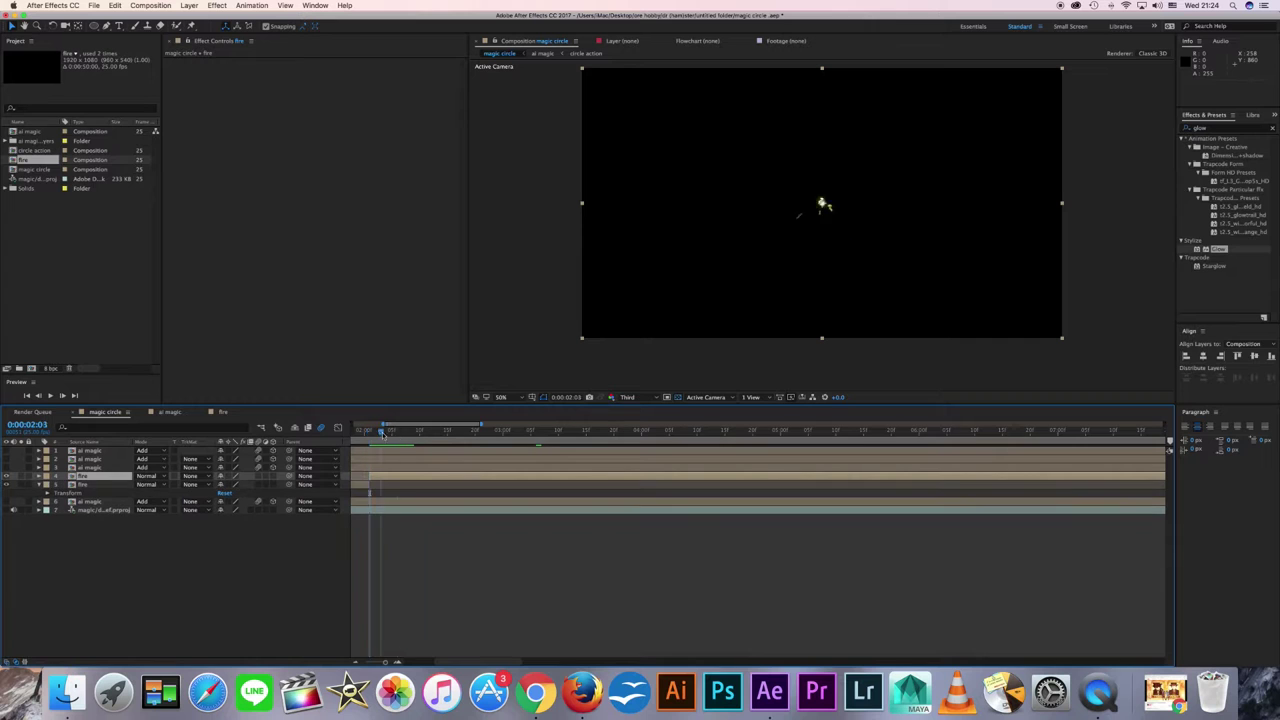
key("space")
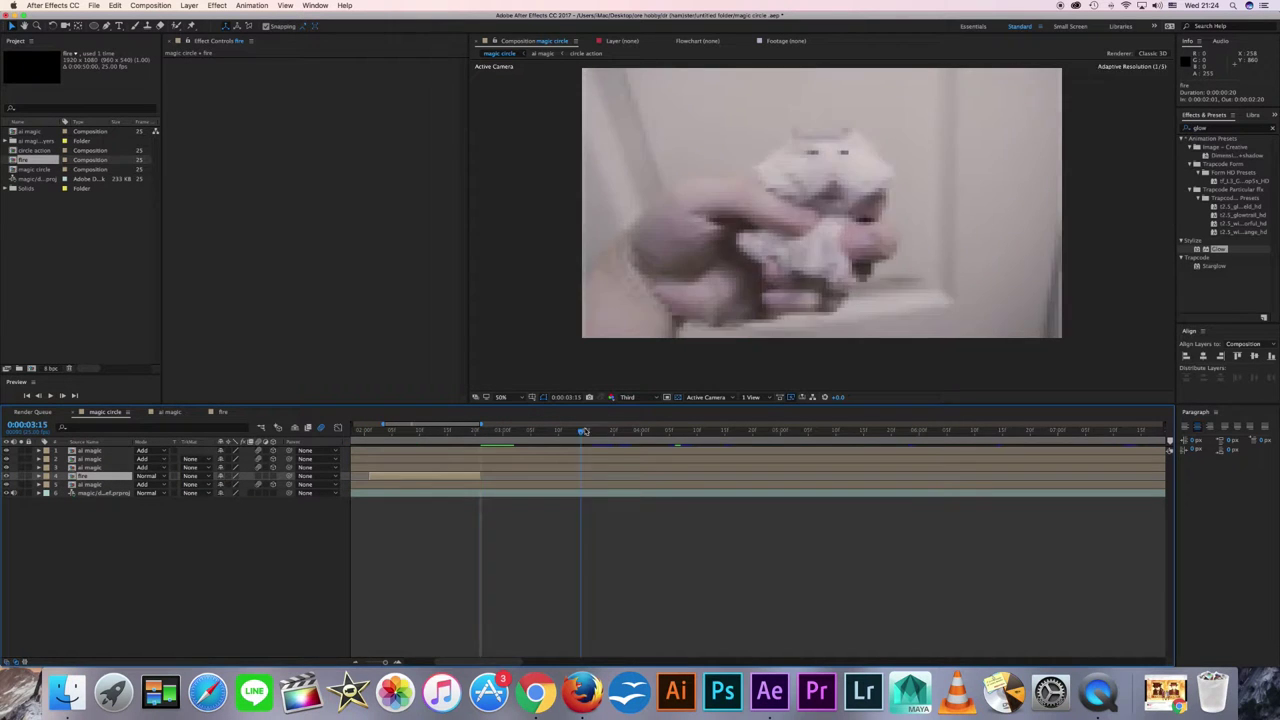
key("space")
key("bracketleft")
Step: Put the fire layer at the top with Add blending, then reopen the fire comp
left_click_drag(99, 456, 95, 450)
left_click(145, 450)
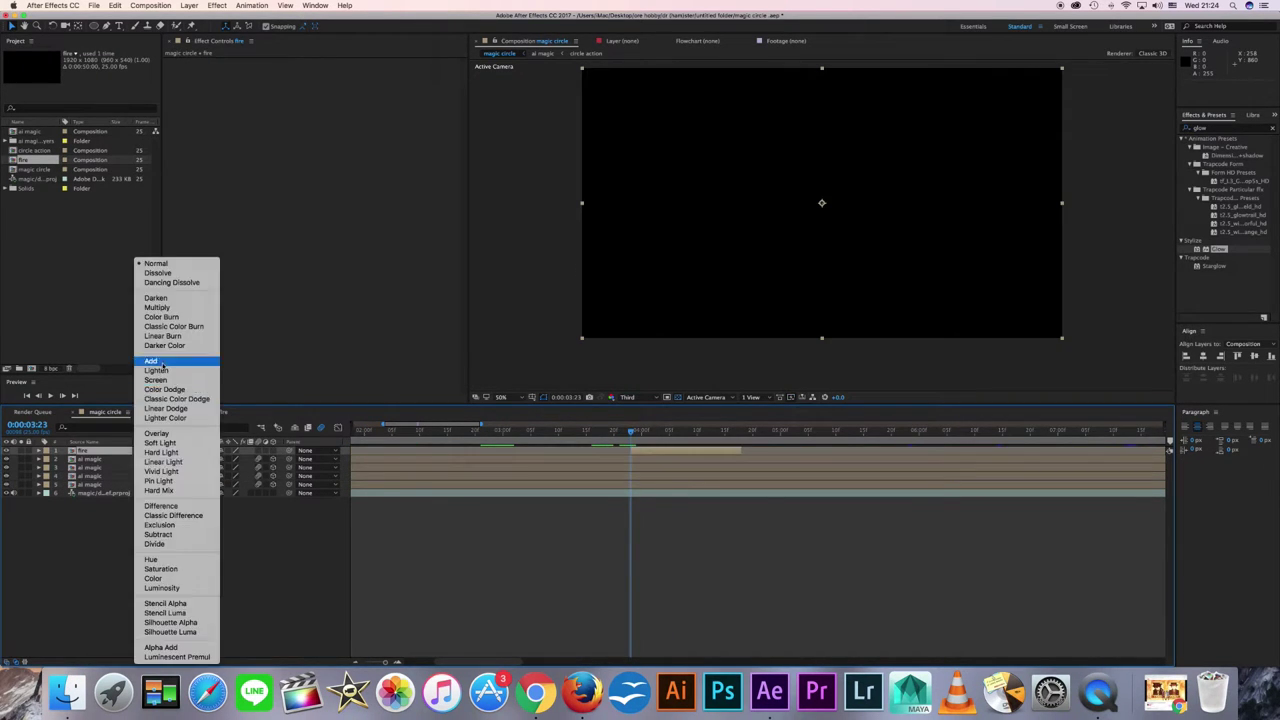
left_click(150, 363)
key("space")
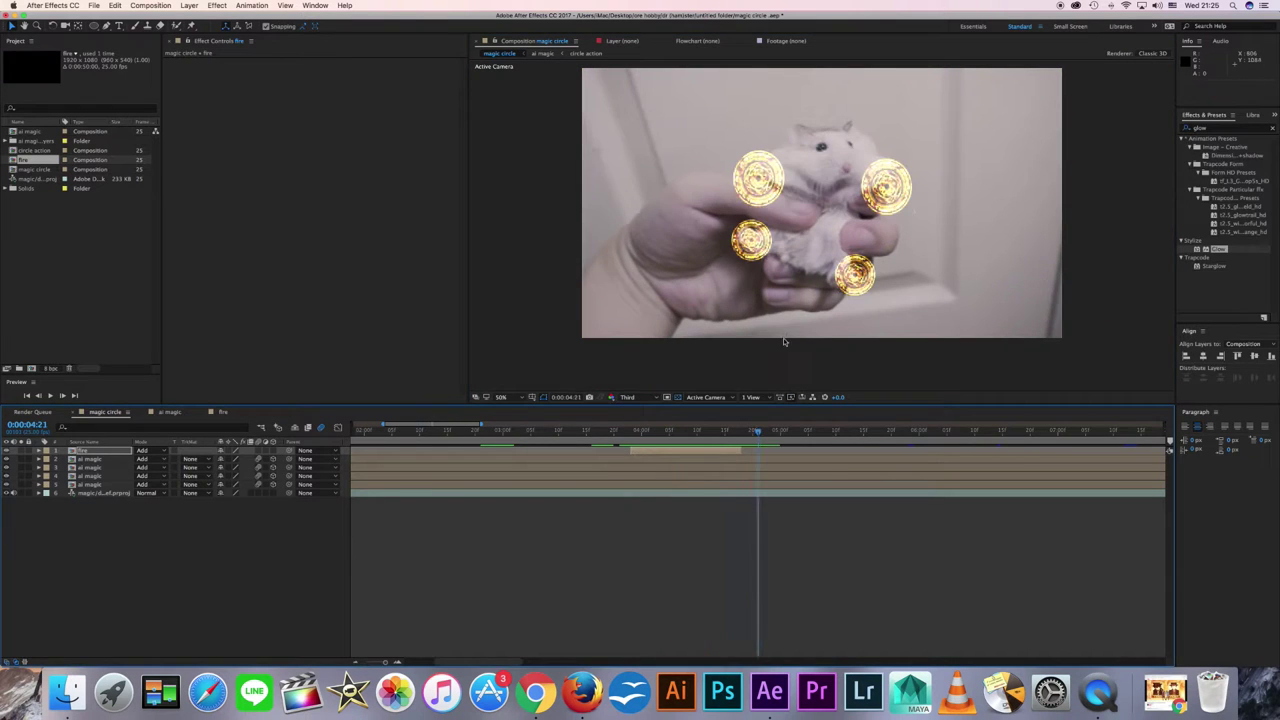
left_click(222, 412)
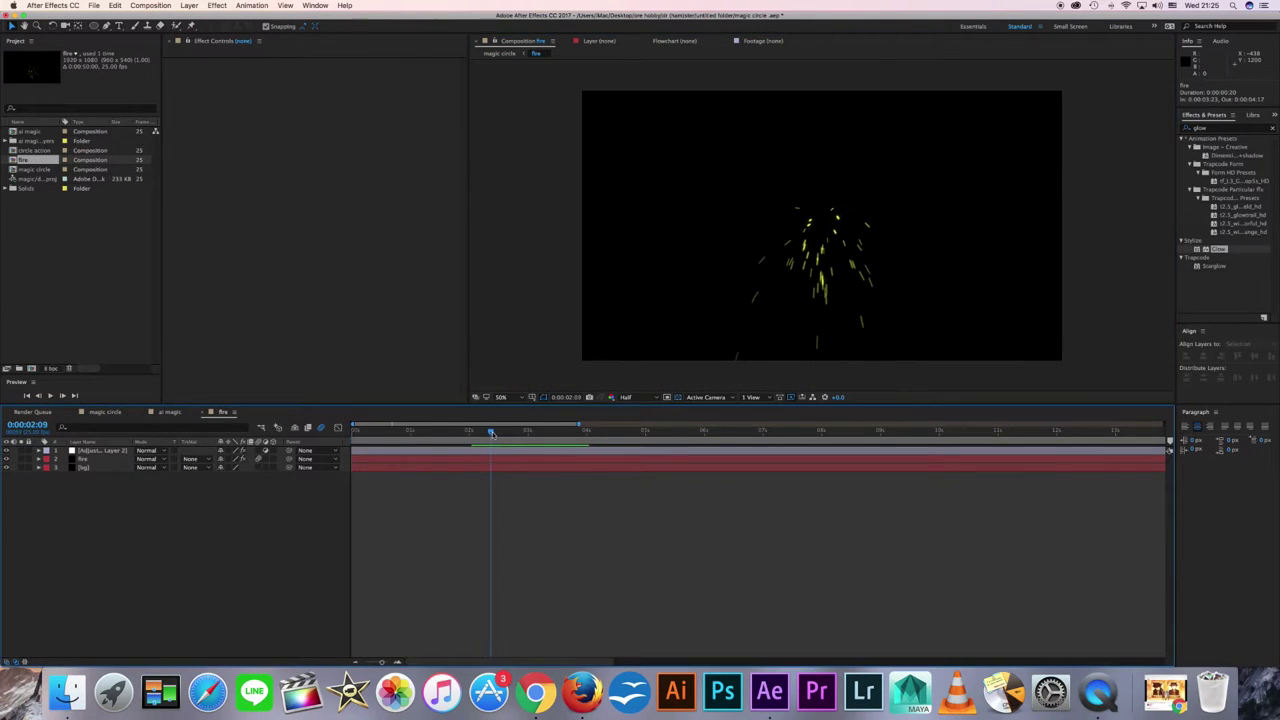
Step: Set the fire particles' Life to 0.8 seconds
left_click(40, 458)
left_click(259, 106)
key("ctrl+z")
left_click(466, 432)
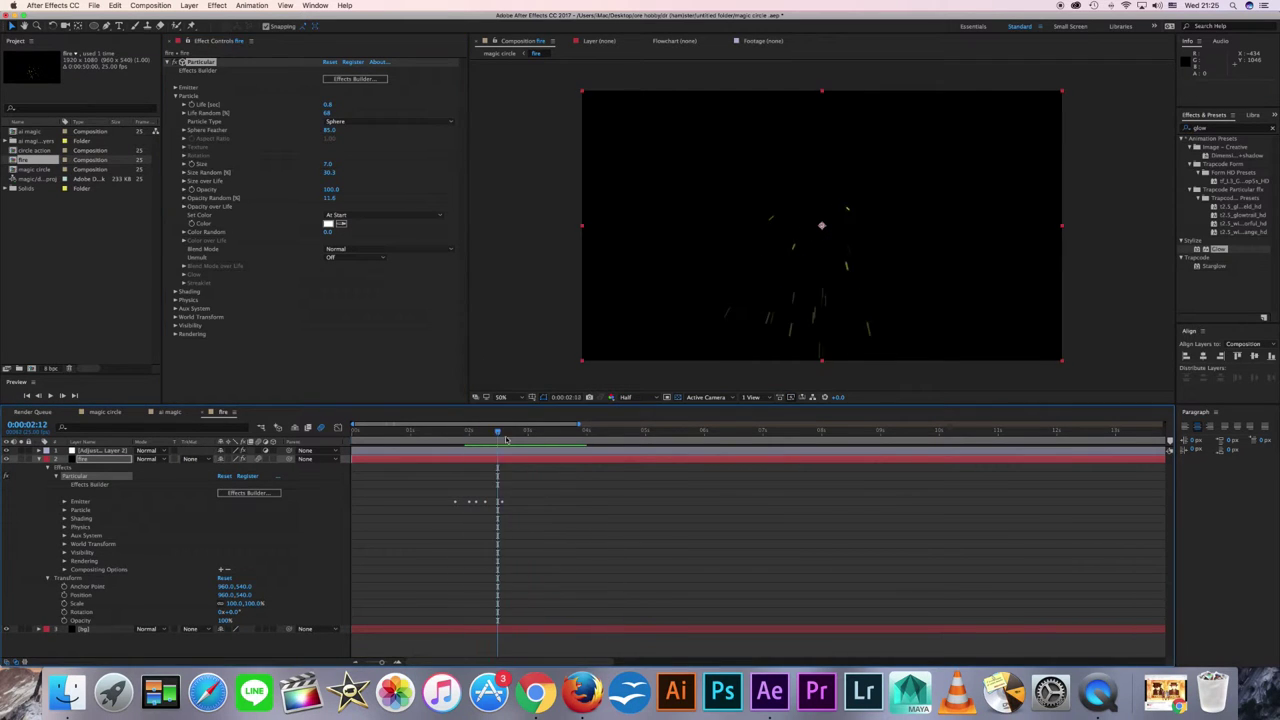
left_click_drag(328, 104, 333, 104)
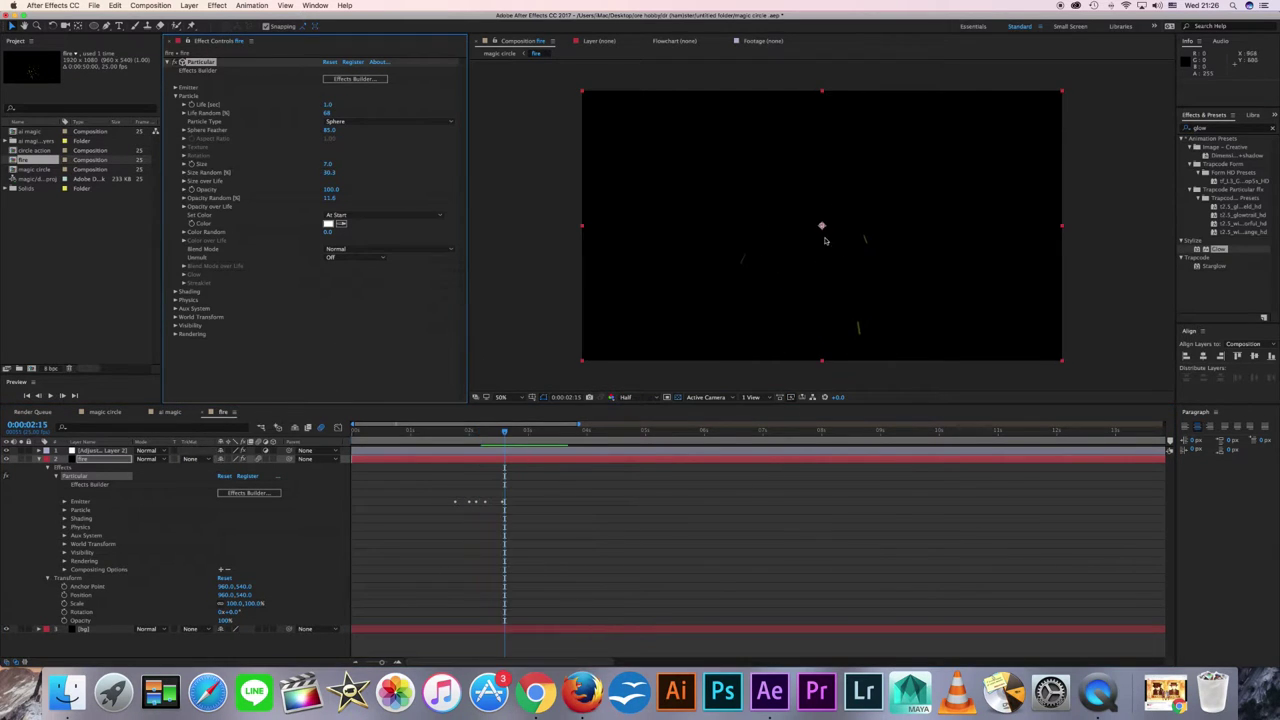
Step: Move the emitter up to 963,30 and preview the sparks in the magic circle comp
left_click(175, 87)
left_click(494, 436)
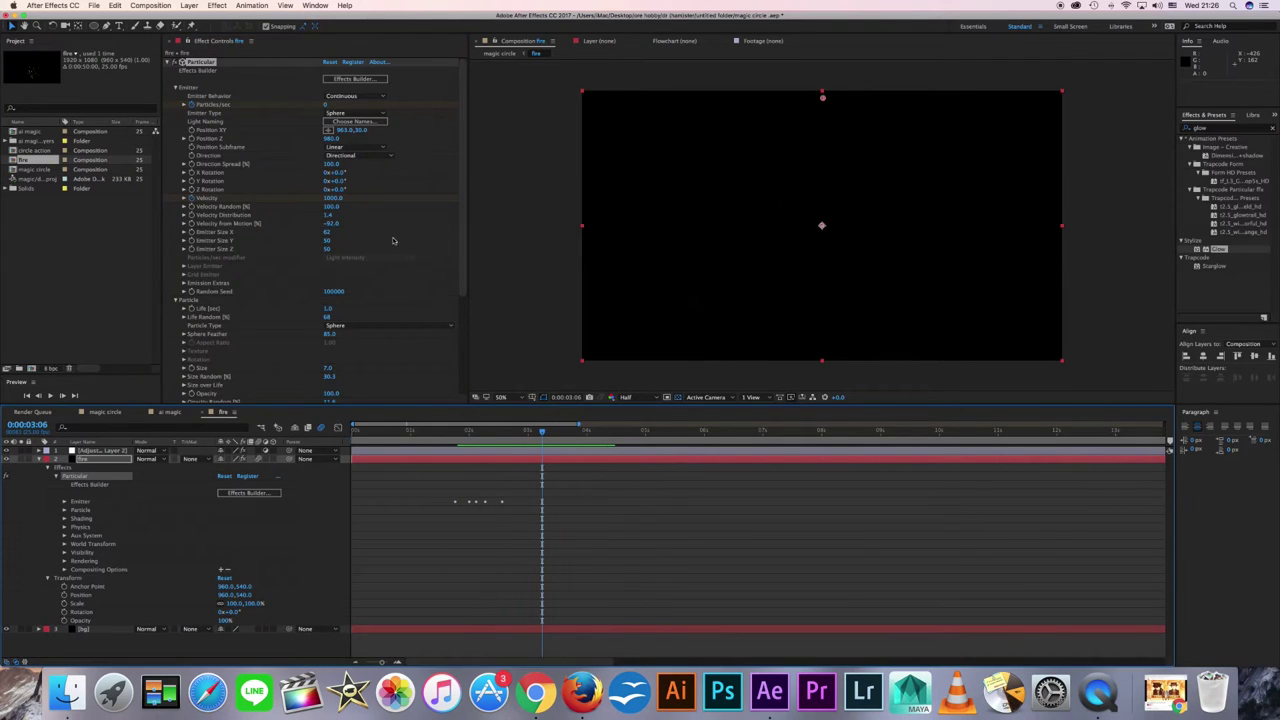
left_click(175, 87)
left_click(495, 435)
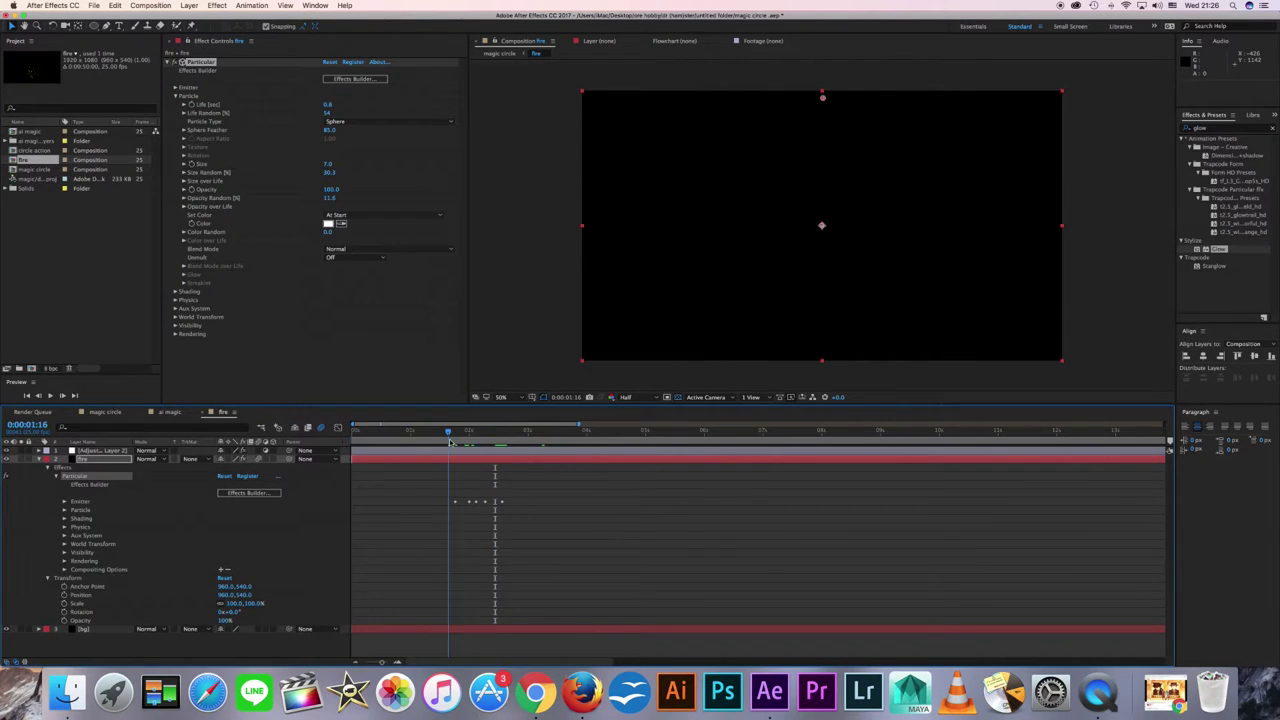
left_click(105, 412)
left_click(652, 430)
key("space")
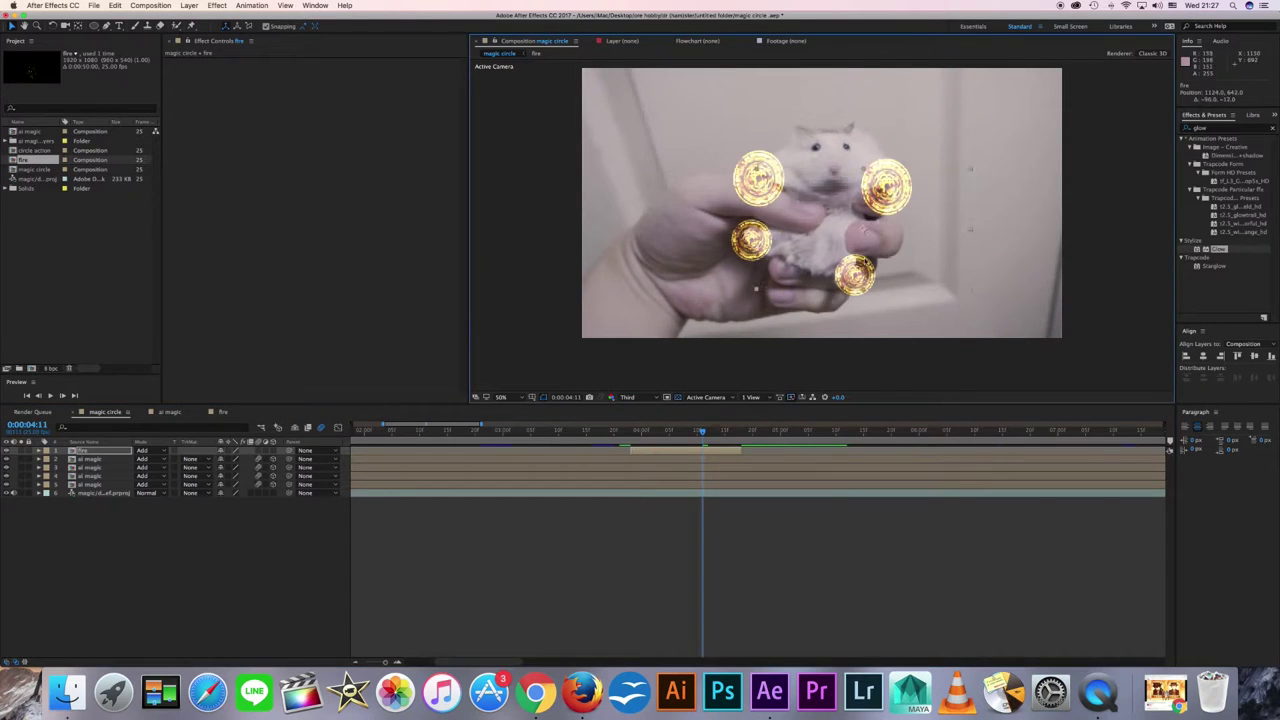
Step: Duplicate the fire layer and stagger the copies slightly in time
key("space")
key("ctrl+d")
key("ctrl+d")
key("ctrl+d")
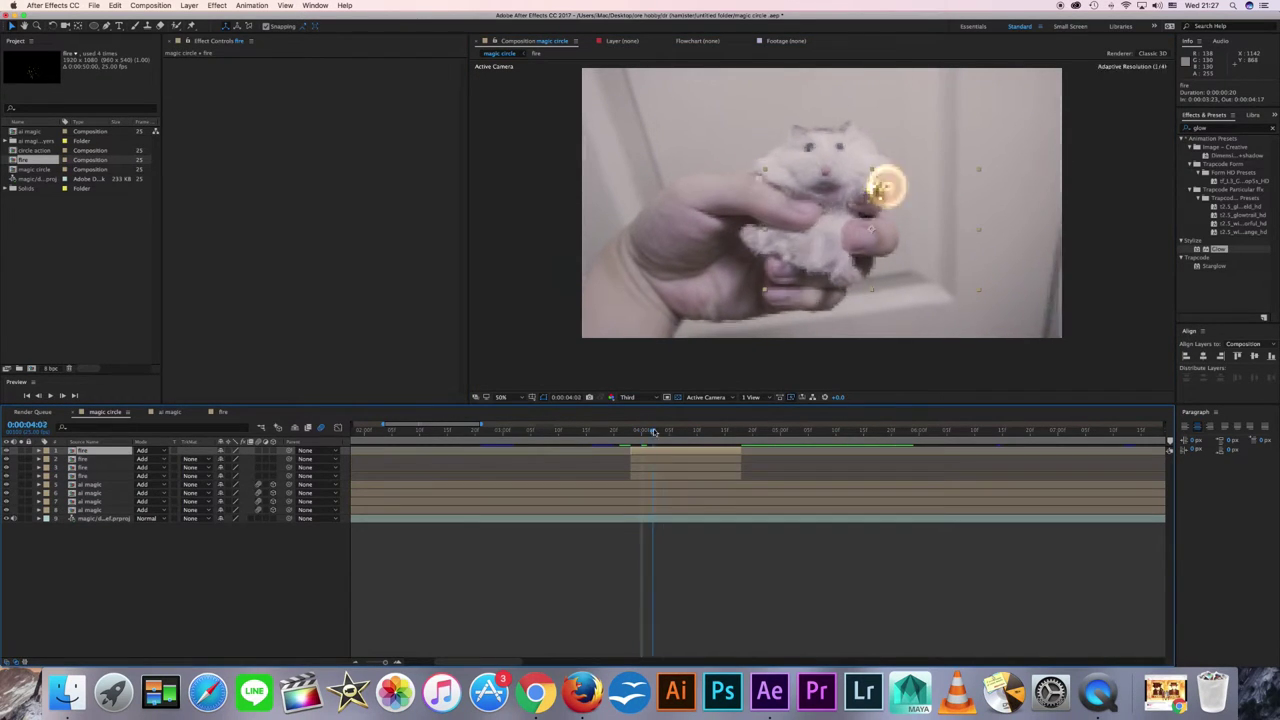
mouse_move(655, 467)
left_mouse_down()
mouse_move(683, 467)
mouse_move(646, 442)
mouse_move(675, 442)
mouse_move(663, 431)
mouse_move(773, 452)
mouse_move(732, 452)
left_mouse_up()
left_click(690, 431)
left_click(875, 240)
left_click(747, 290)
mouse_move(660, 431)
left_mouse_down()
mouse_move(637, 435)
mouse_move(669, 431)
left_mouse_up()
Step: Edit the fourth fire copy's Position to place it over another circle
left_click(909, 244)
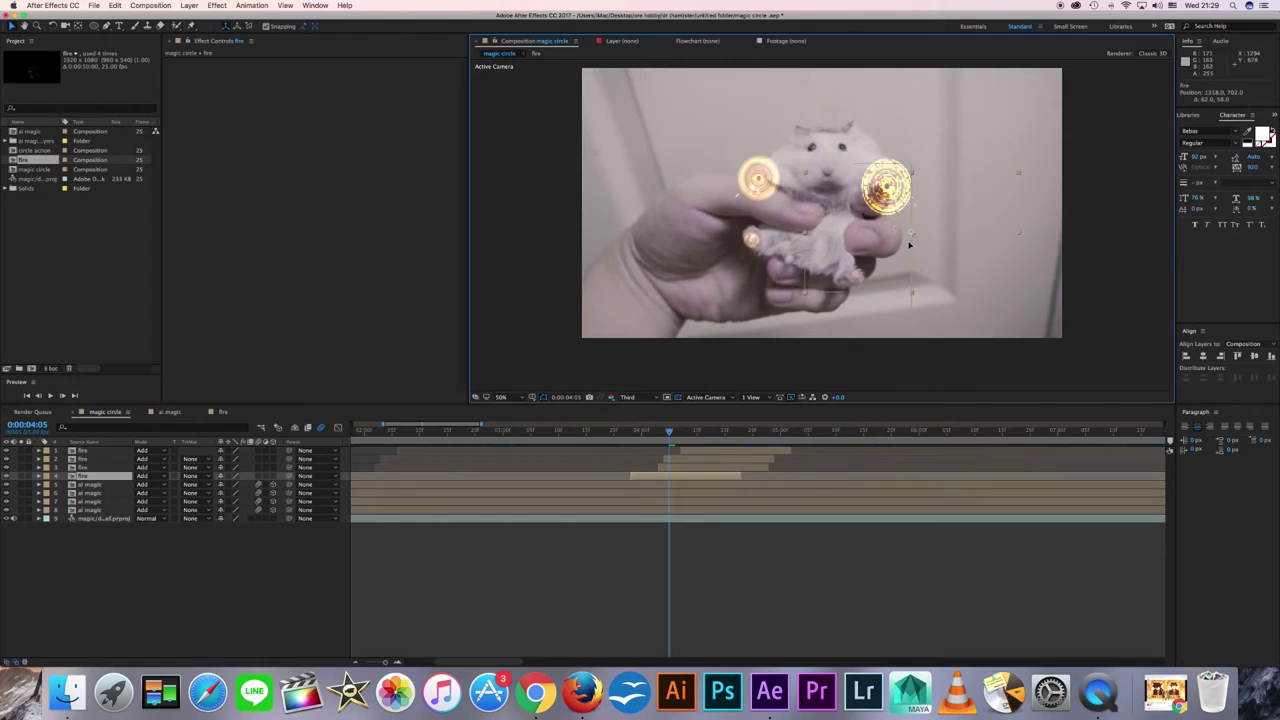
left_click(40, 475)
left_click(233, 493)
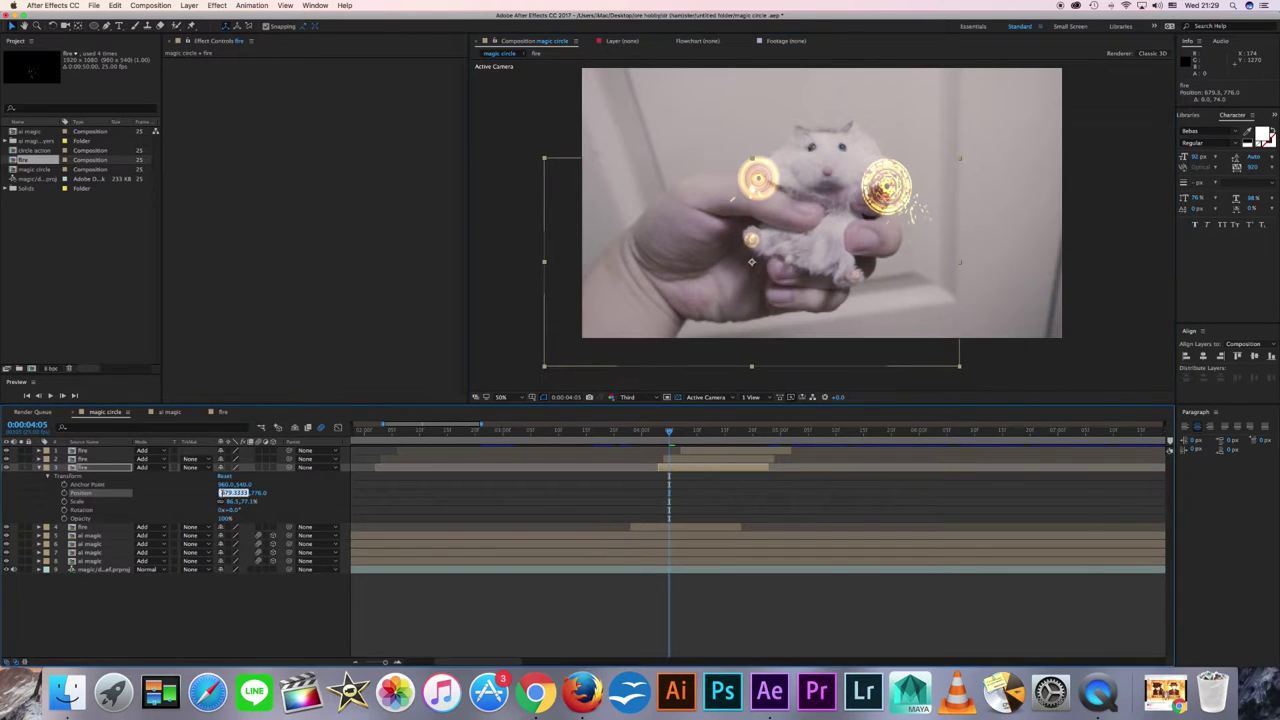
key("Return")
left_click(913, 247)
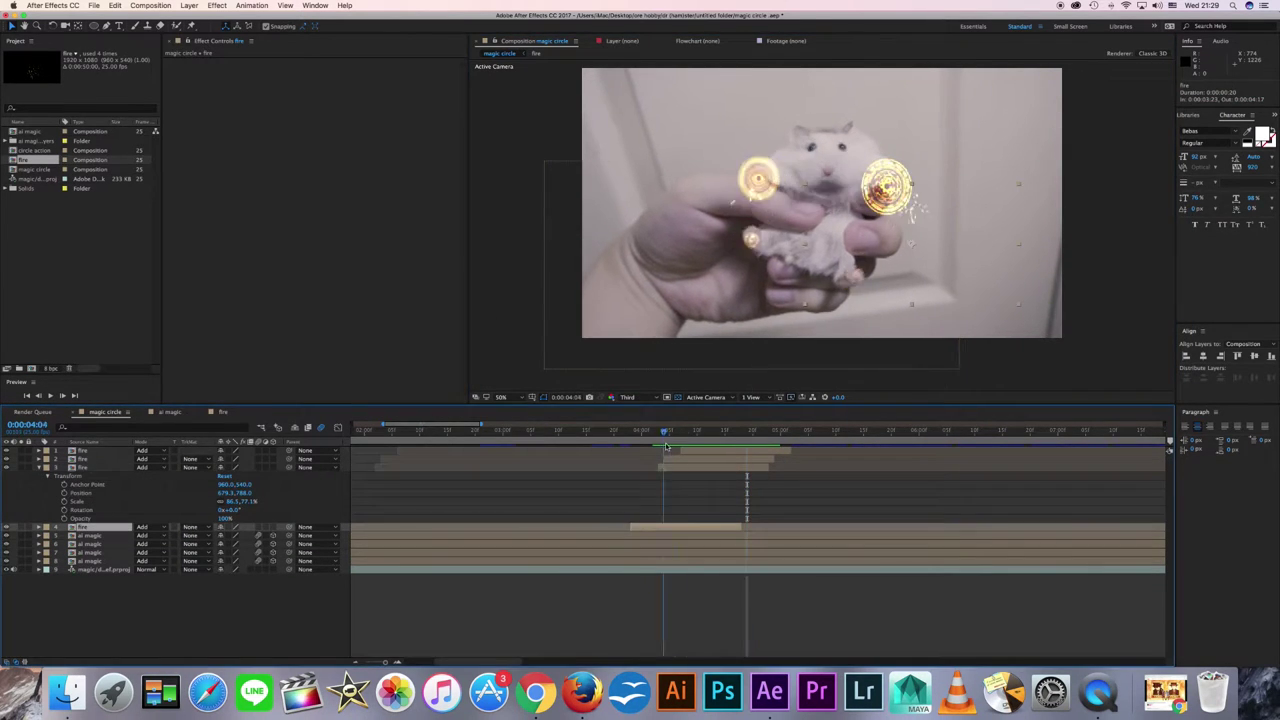
Step: Make two more fire duplicates, move the new sparks over a right-hand circle, and hide the circle layers
key("ctrl+d")
left_click_drag(669, 431, 752, 431)
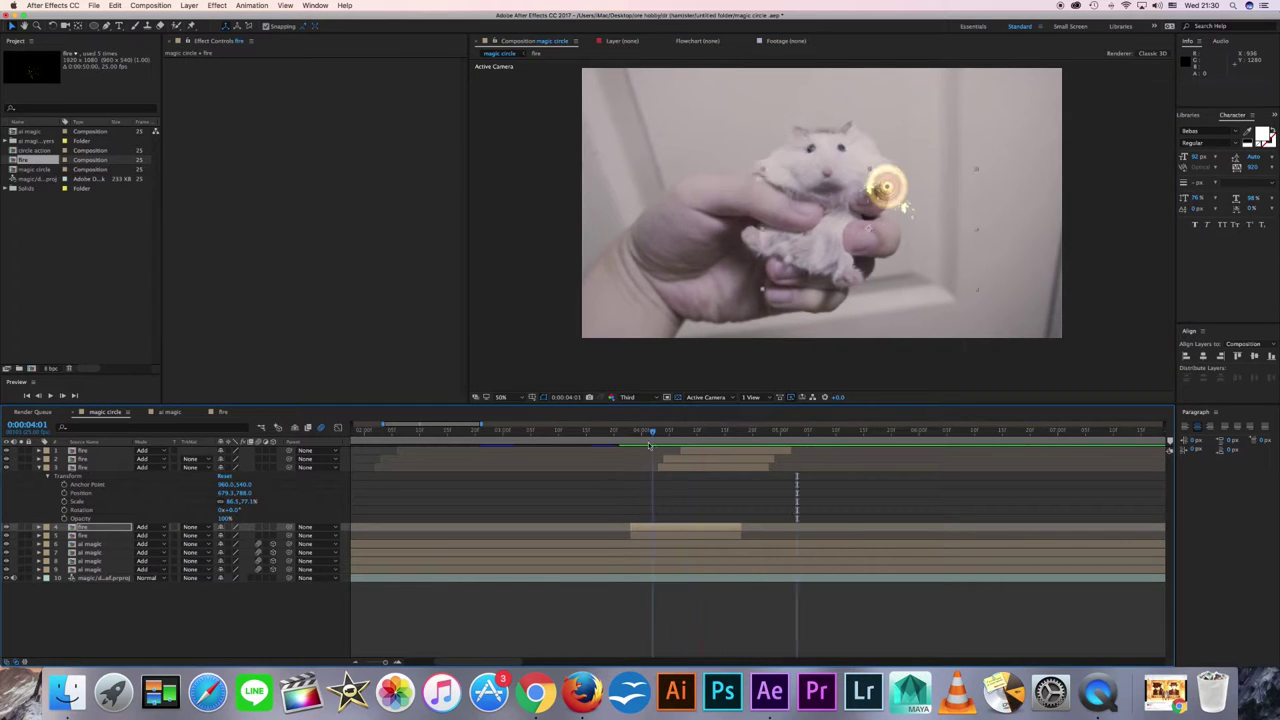
left_click(684, 471)
key("ctrl+d")
left_click_drag(752, 267, 949, 251)
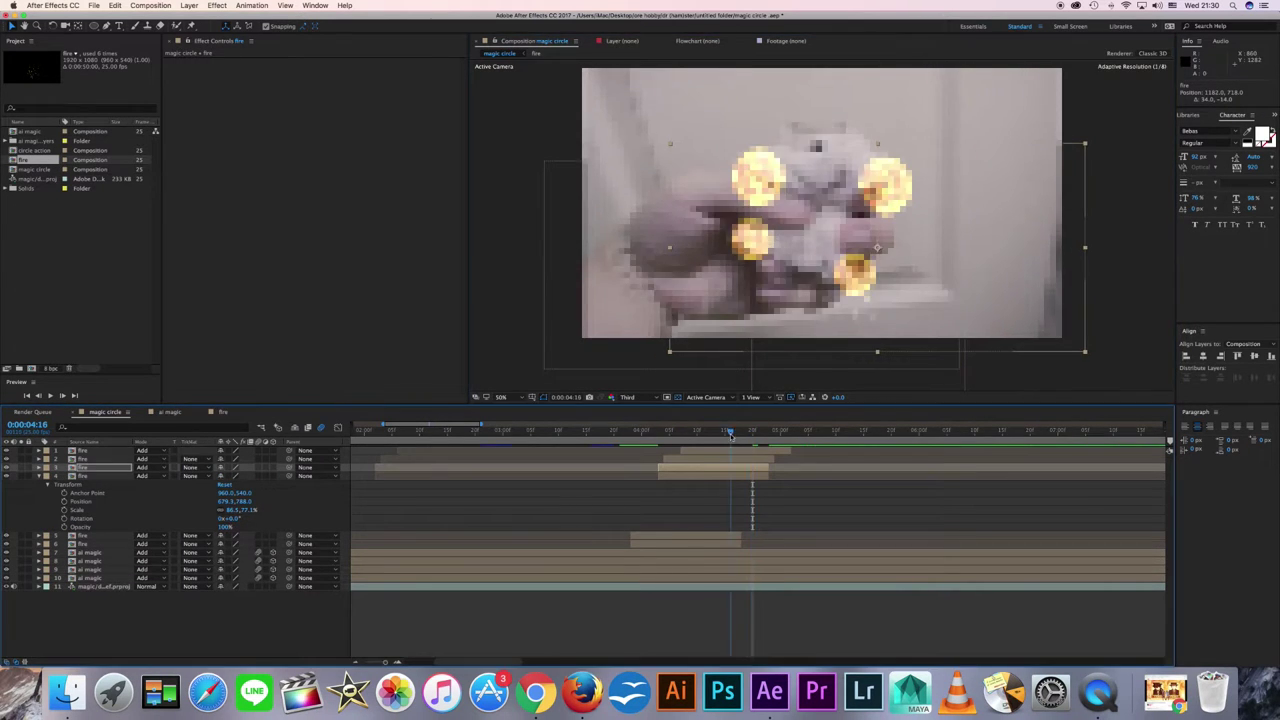
mouse_move(702, 431)
left_mouse_down()
mouse_move(669, 450)
mouse_move(692, 450)
left_mouse_up()
left_click(793, 213)
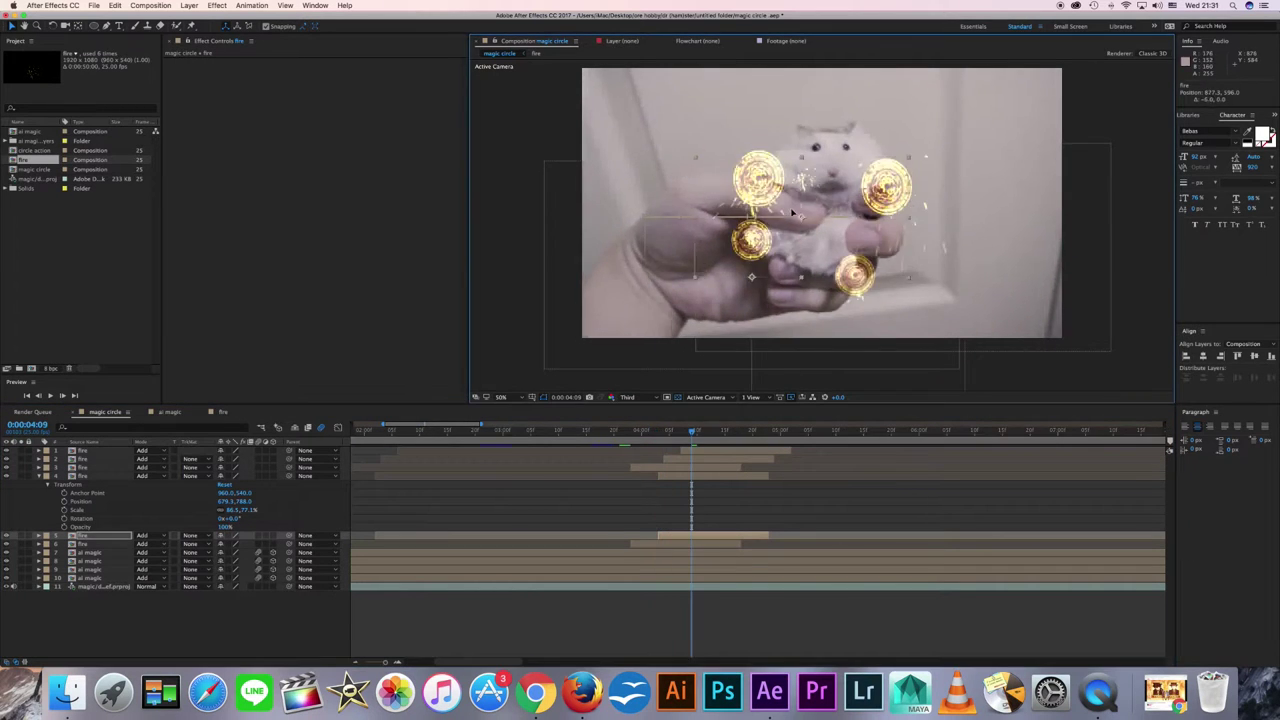
key("space")
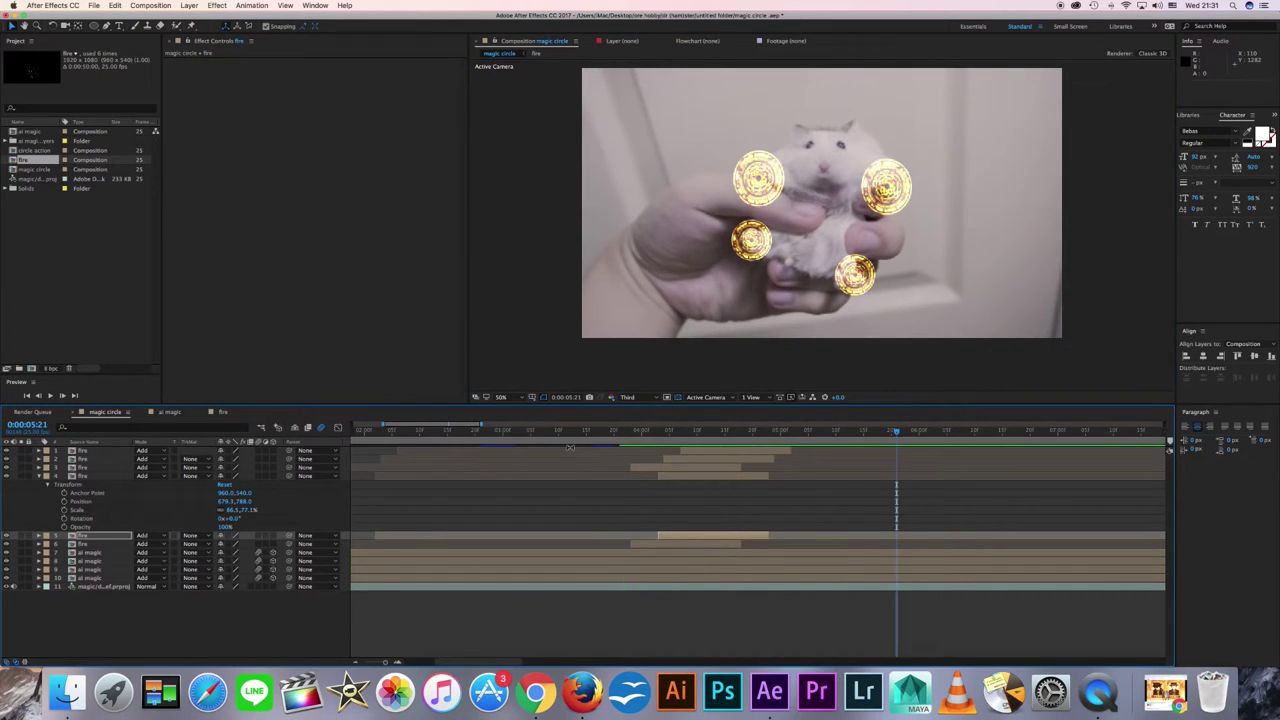
key("u")
left_click_drag(8, 501, 8, 532)
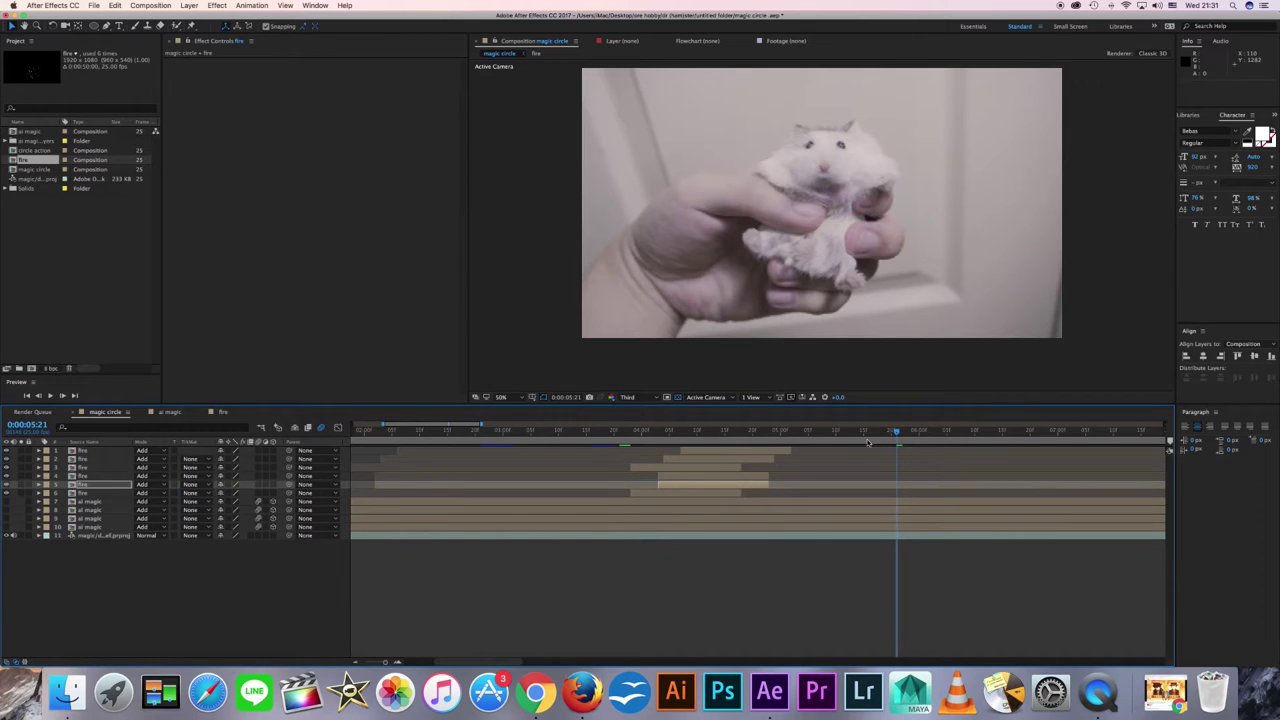
Step: Find Track Motion through Help search and start a track on the hamster footage
left_click(752, 432)
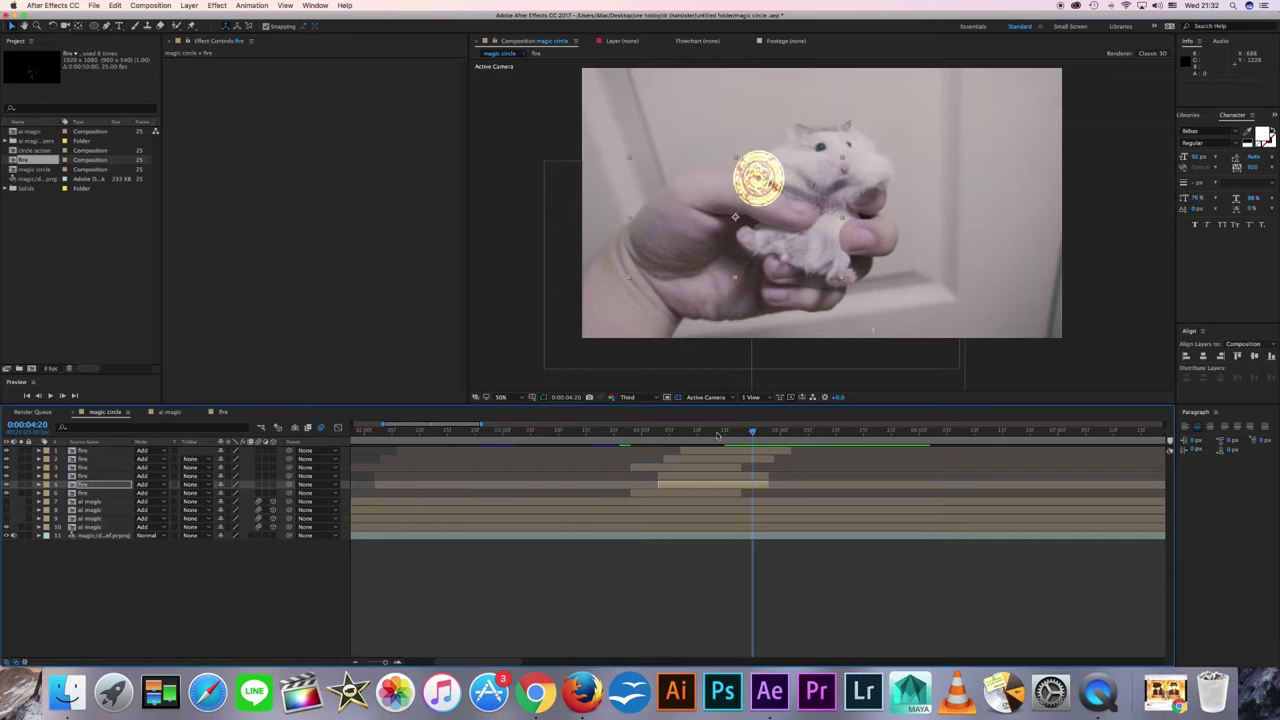
left_click(315, 5)
type("tra")
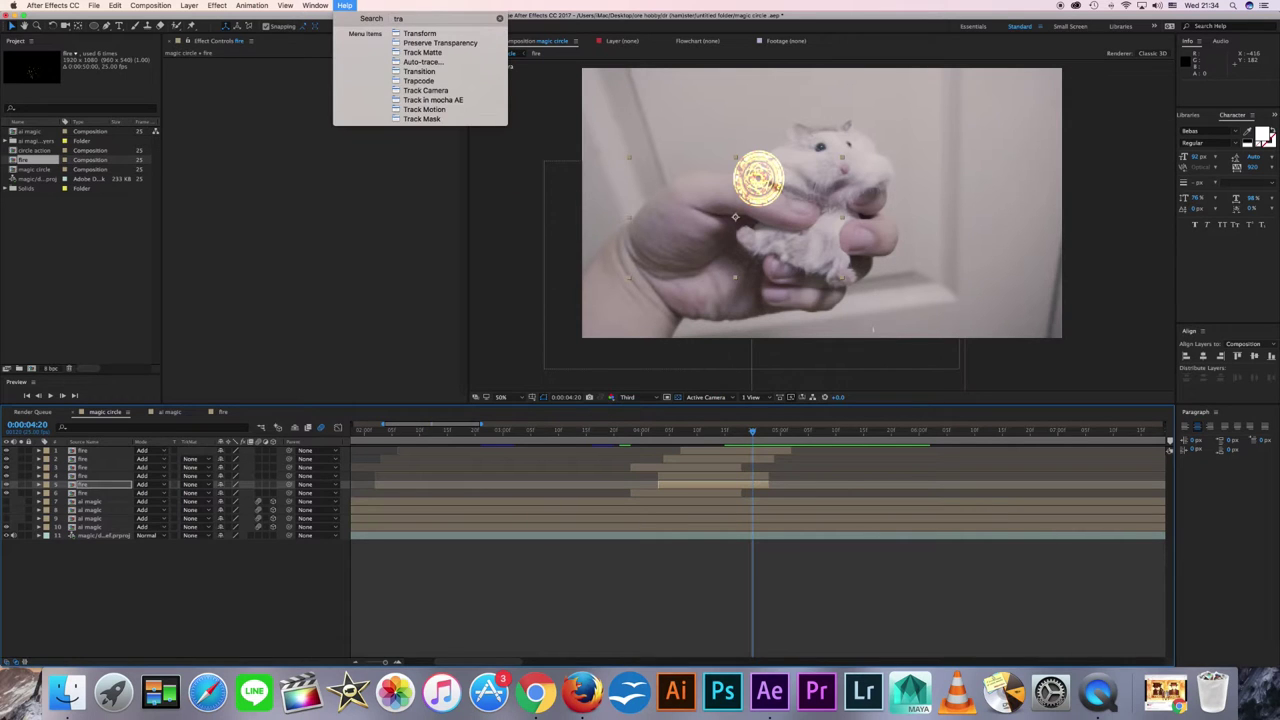
left_click(424, 109)
left_click(90, 537)
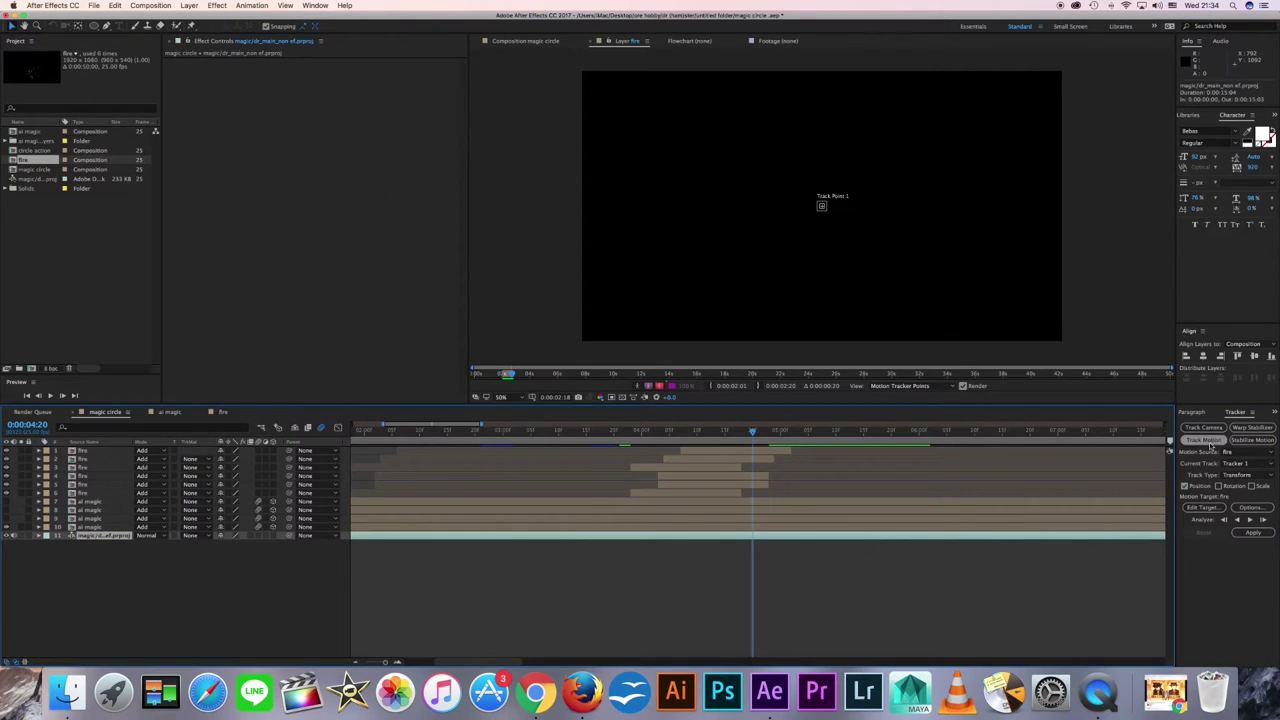
Step: Parent a magic circle layer to Null 1, preview it, and move Null 1 down to layer 10
left_click(329, 537)
left_click(330, 551)
left_click(728, 436)
key("space")
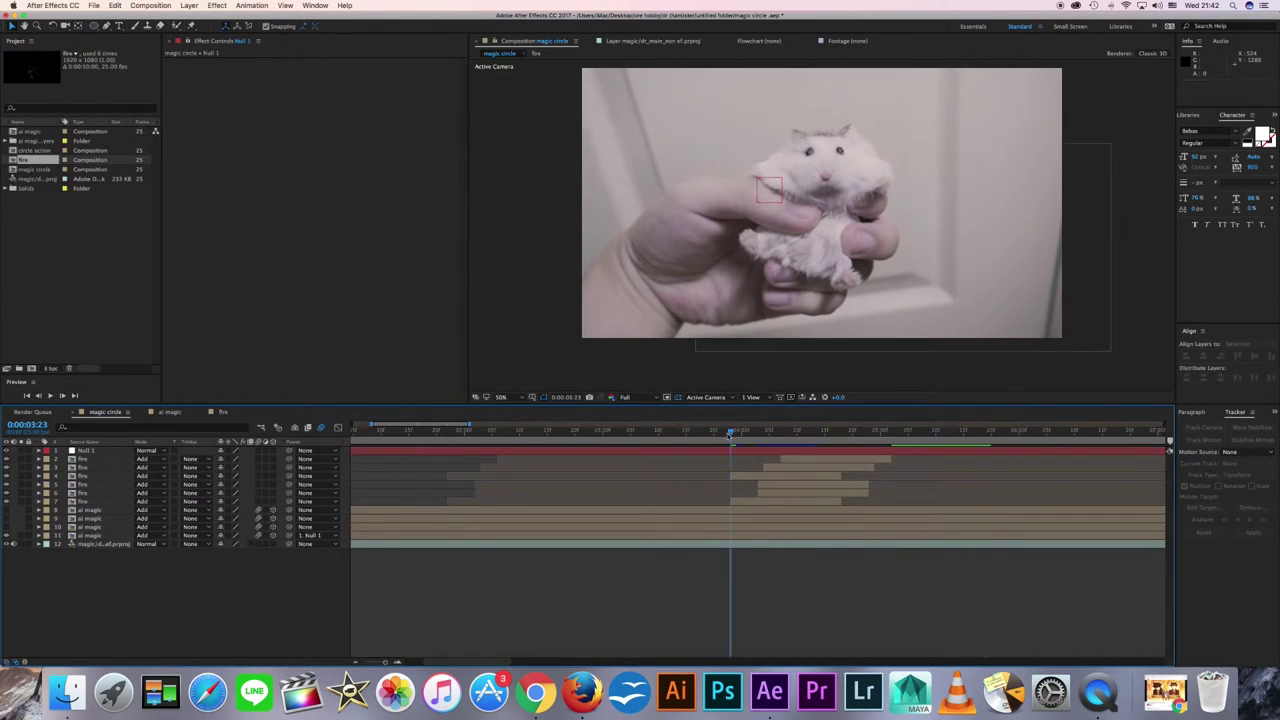
left_click_drag(85, 450, 85, 527)
left_click(769, 433)
left_click_drag(769, 433, 786, 433)
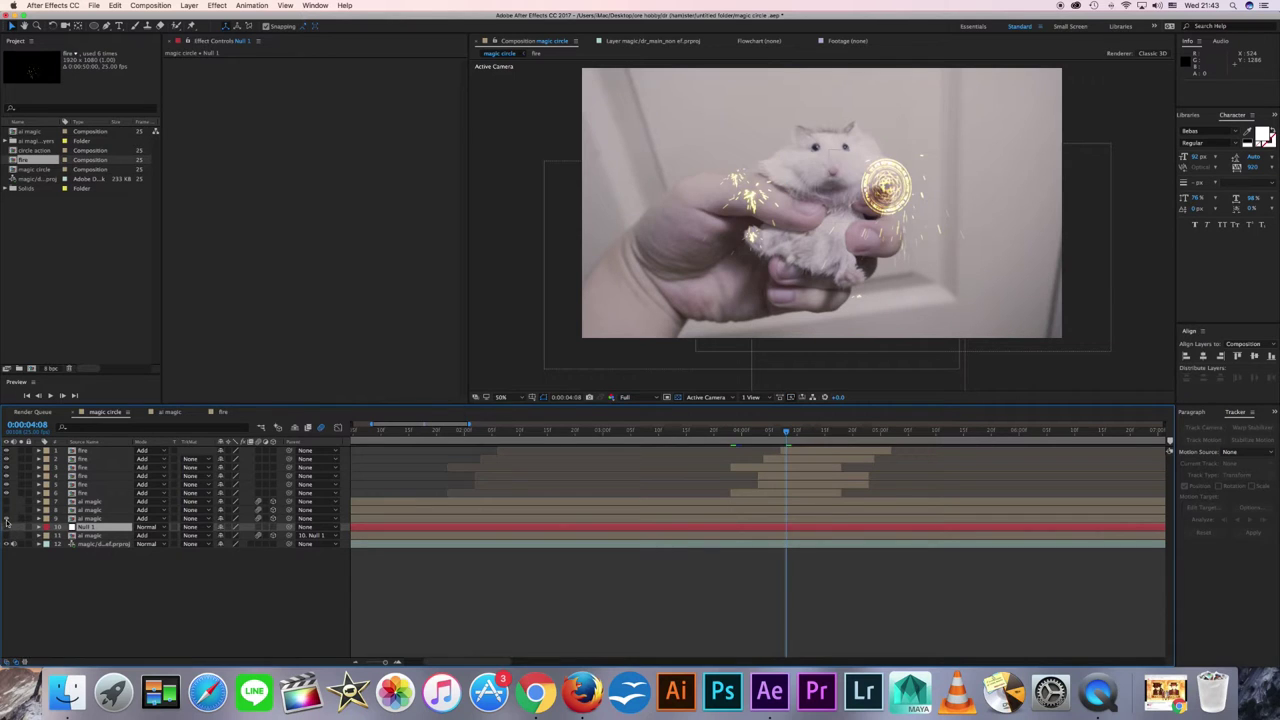
Step: Open the hamster footage in its own Layer view for tracking
left_click(8, 519)
left_click(730, 433)
double_click(509, 544)
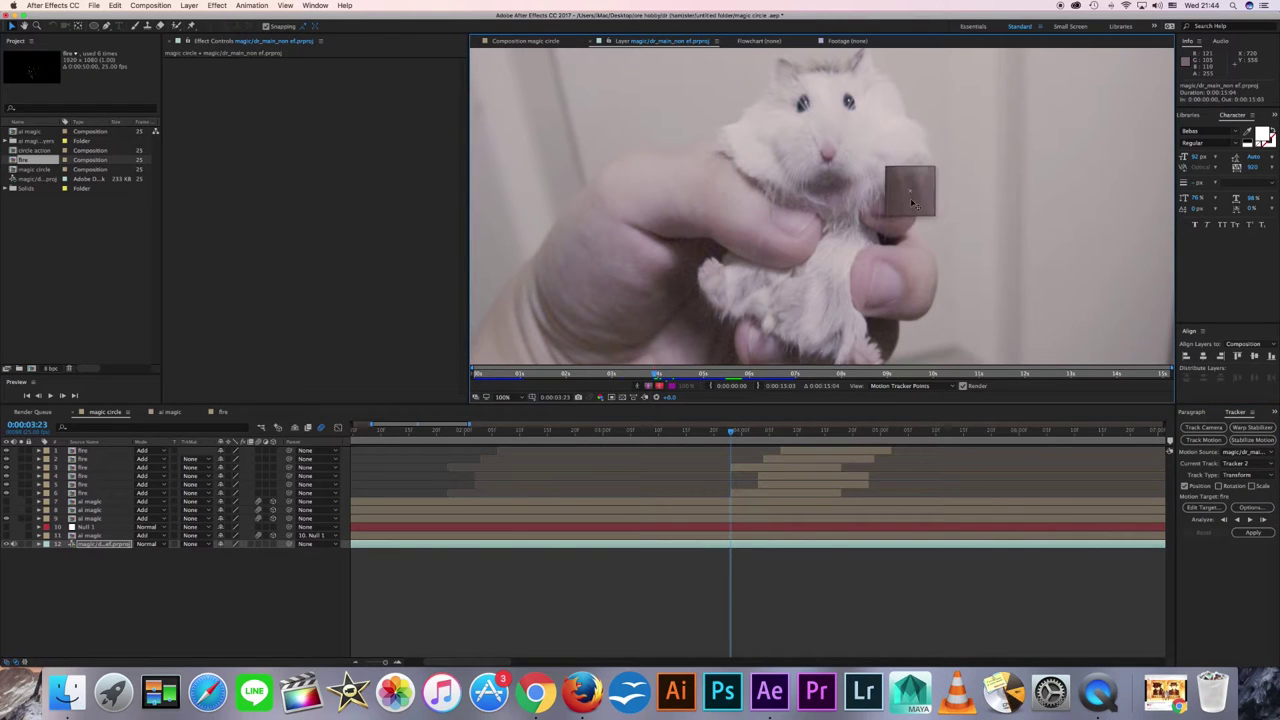
Step: Track the point forward and apply the track to the circle
left_click(1249, 520)
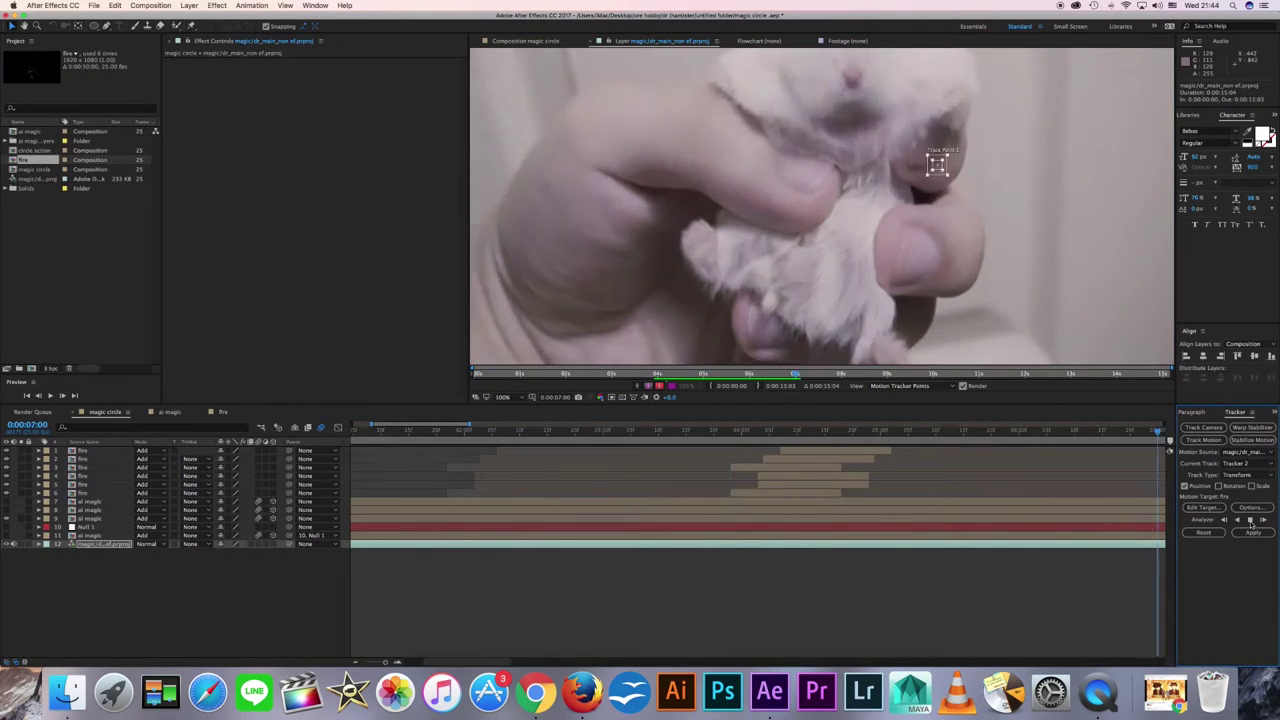
left_click(1253, 532)
key("Return")
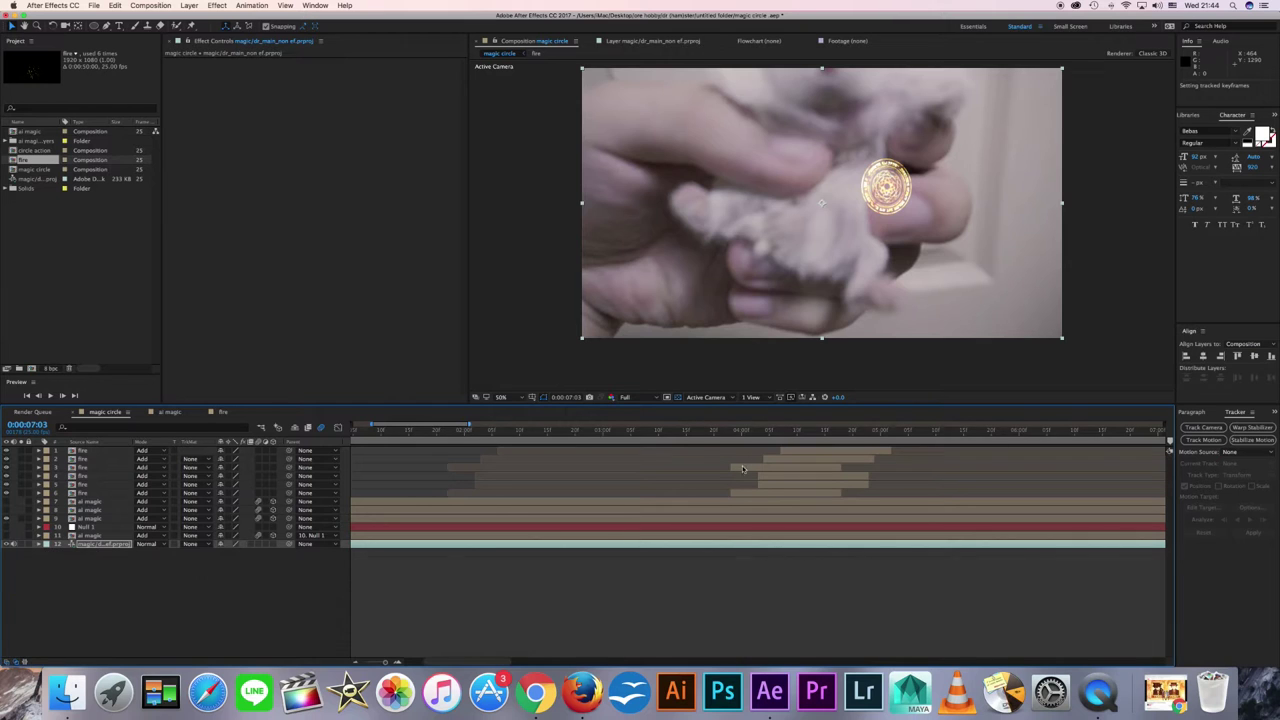
left_click(779, 432)
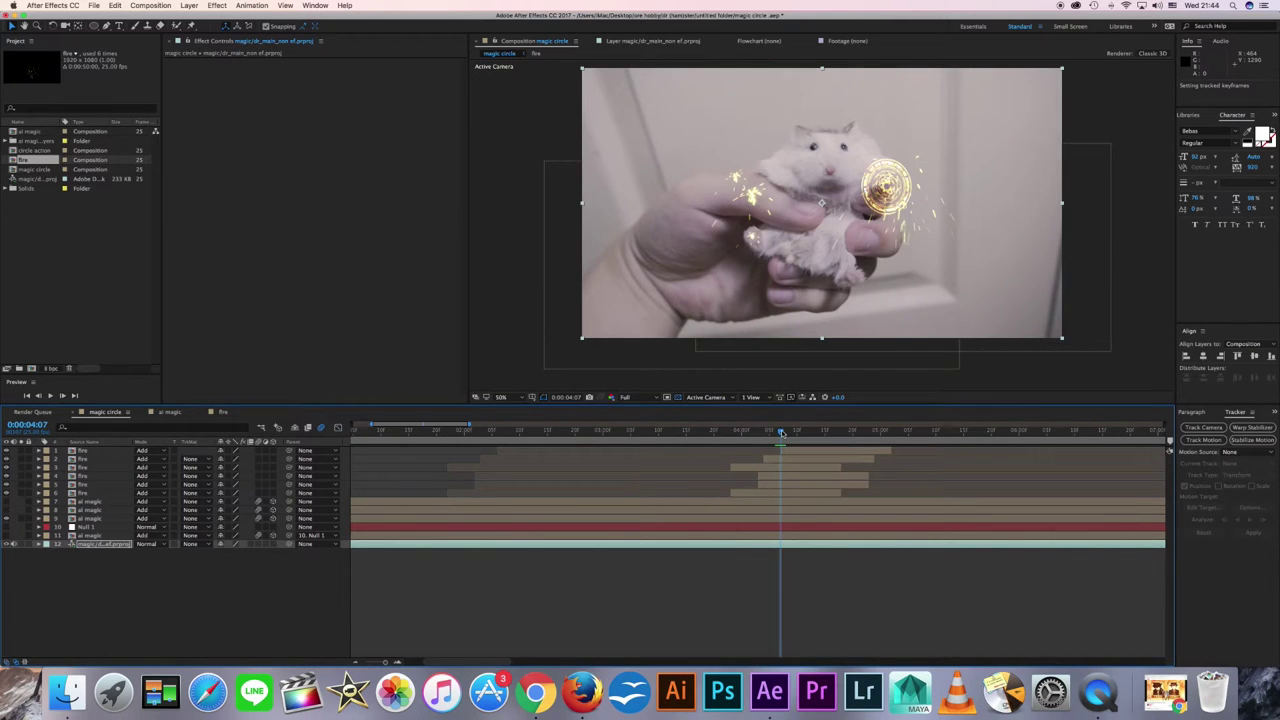
left_click_drag(781, 432, 775, 432)
Step: Undo the applied track and the second tracker, then preview the composition
key("ctrl+z")
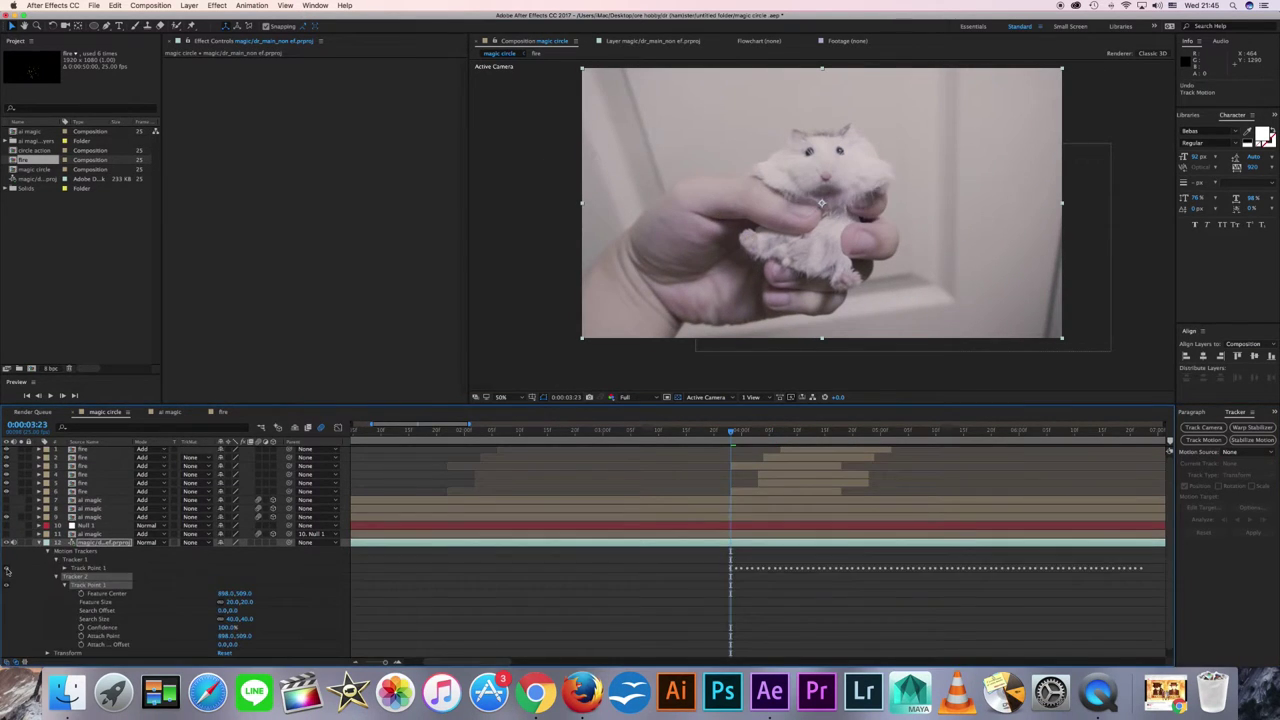
key("ctrl+z")
left_click(478, 602)
key("space")
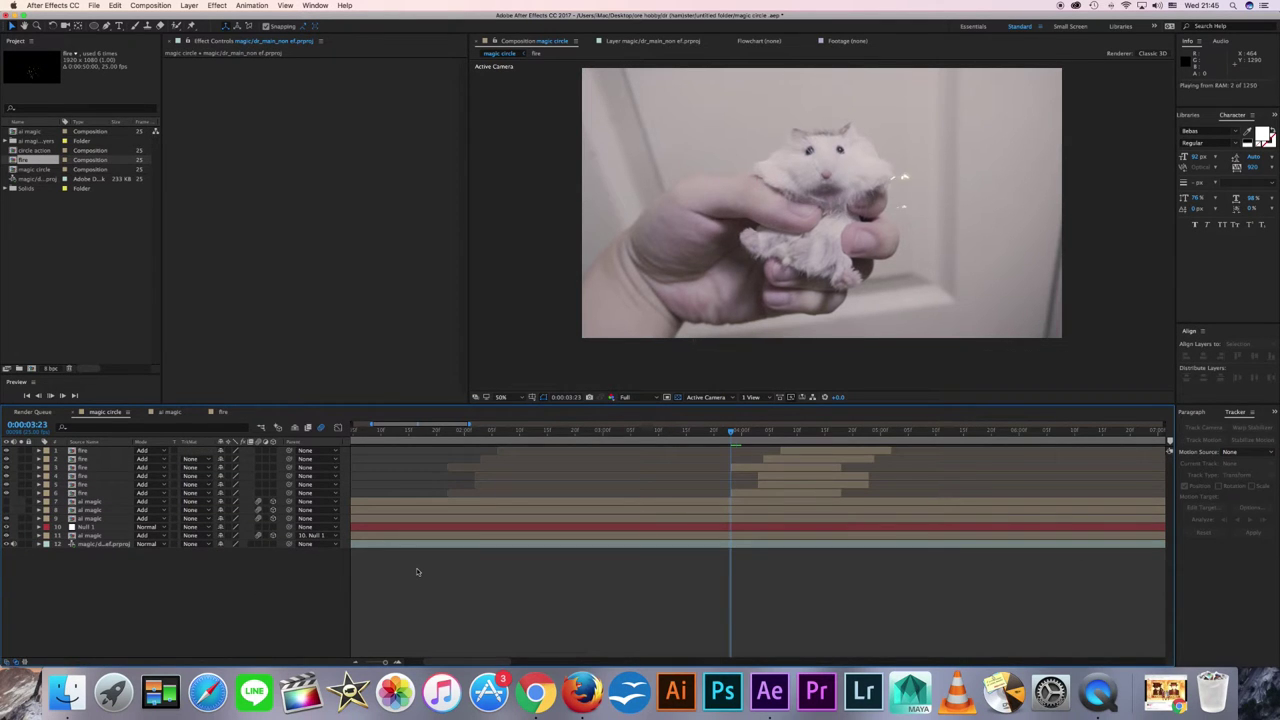
key("space")
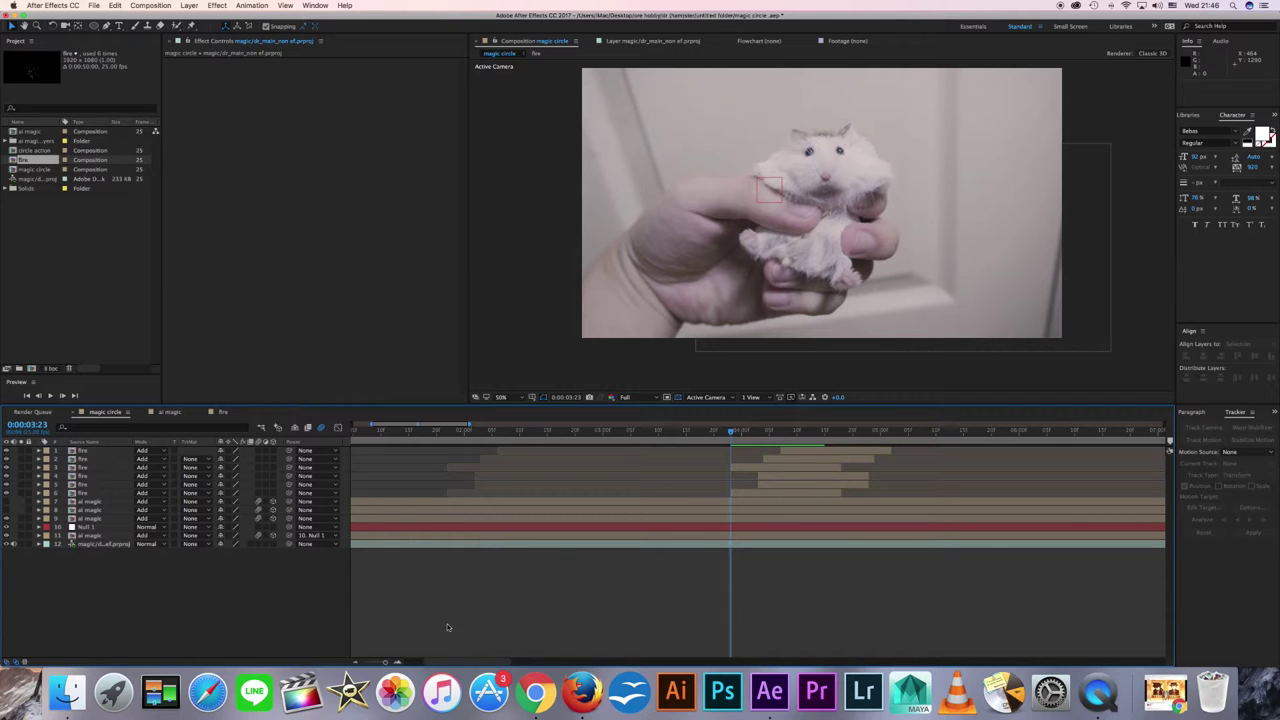
Step: Restore Tracker 2, analyze it forward, add Null 2 and apply the track to Null 2
key("ctrl+shift+z")
left_click(1250, 521)
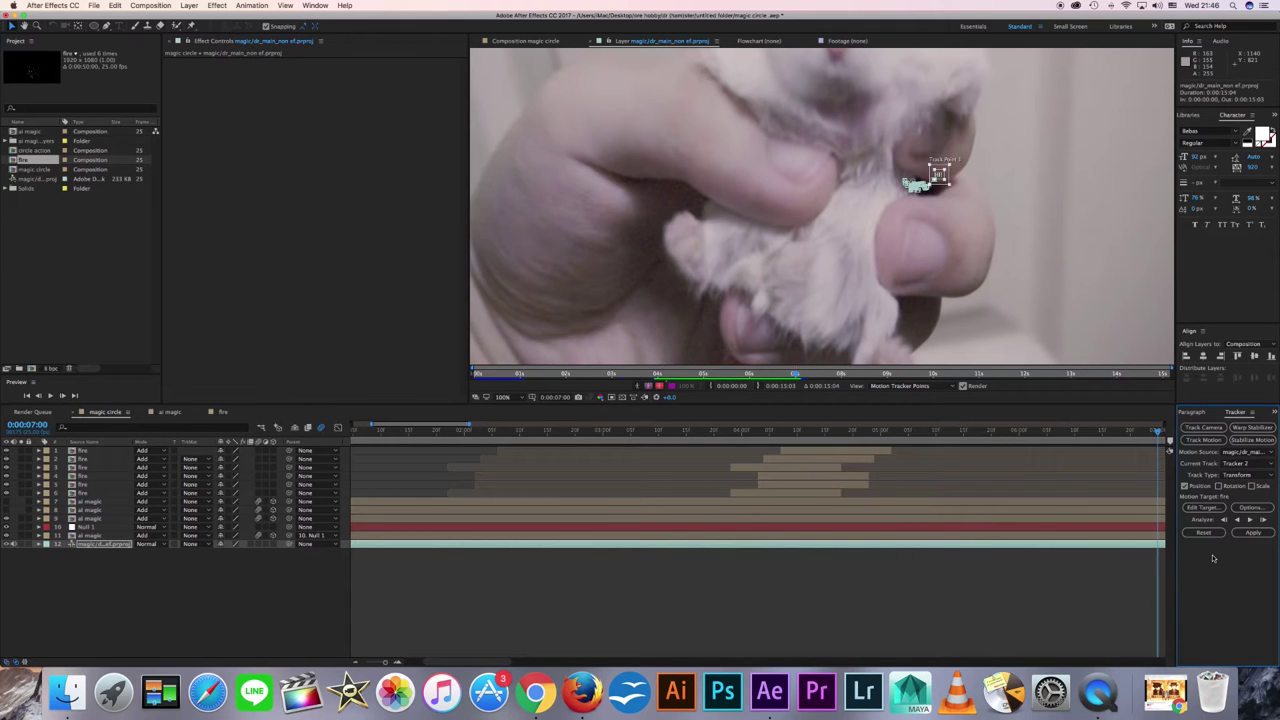
right_click(185, 567)
left_click(330, 623)
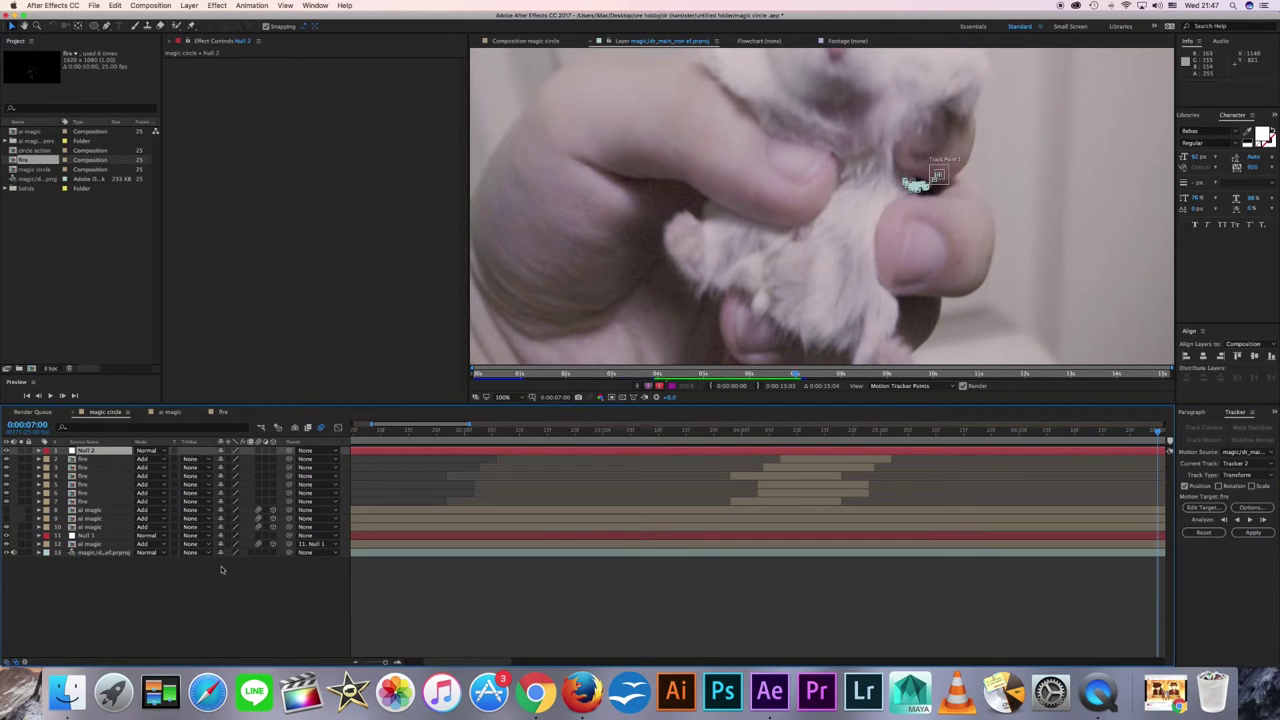
left_click(1207, 507)
left_click(672, 329)
left_click(650, 334)
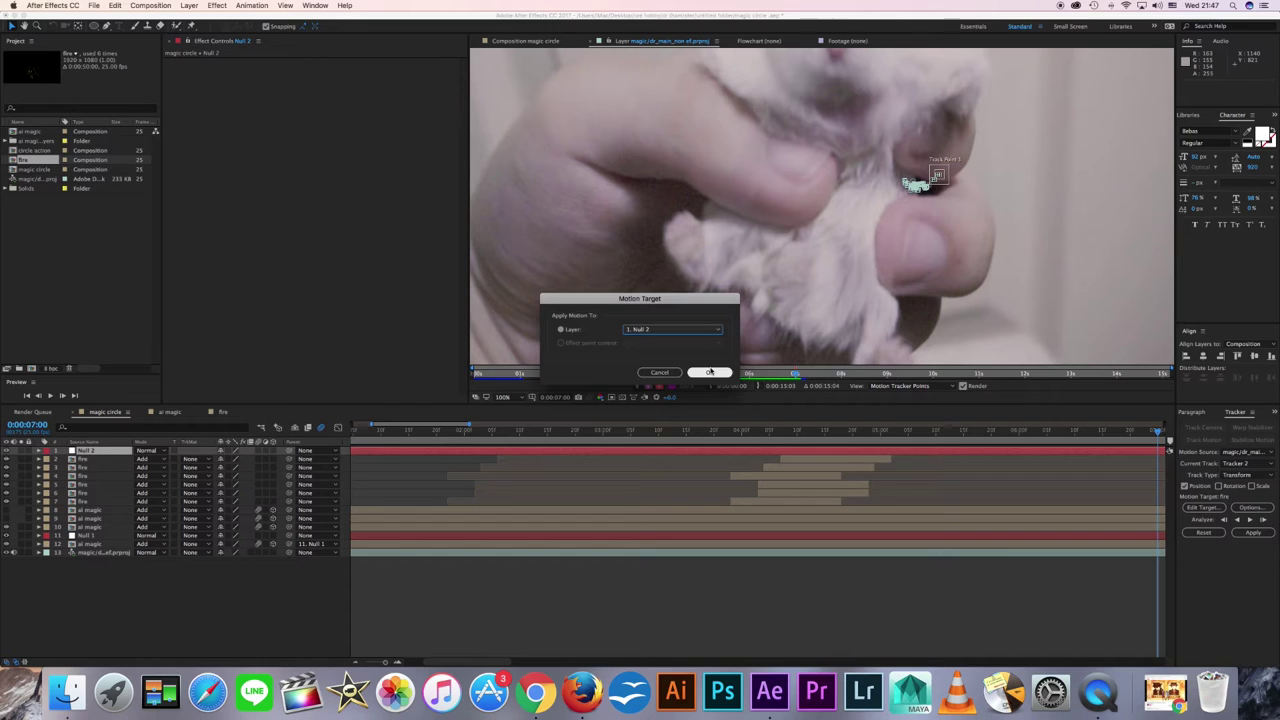
left_click(709, 372)
left_click(1247, 533)
left_click(684, 356)
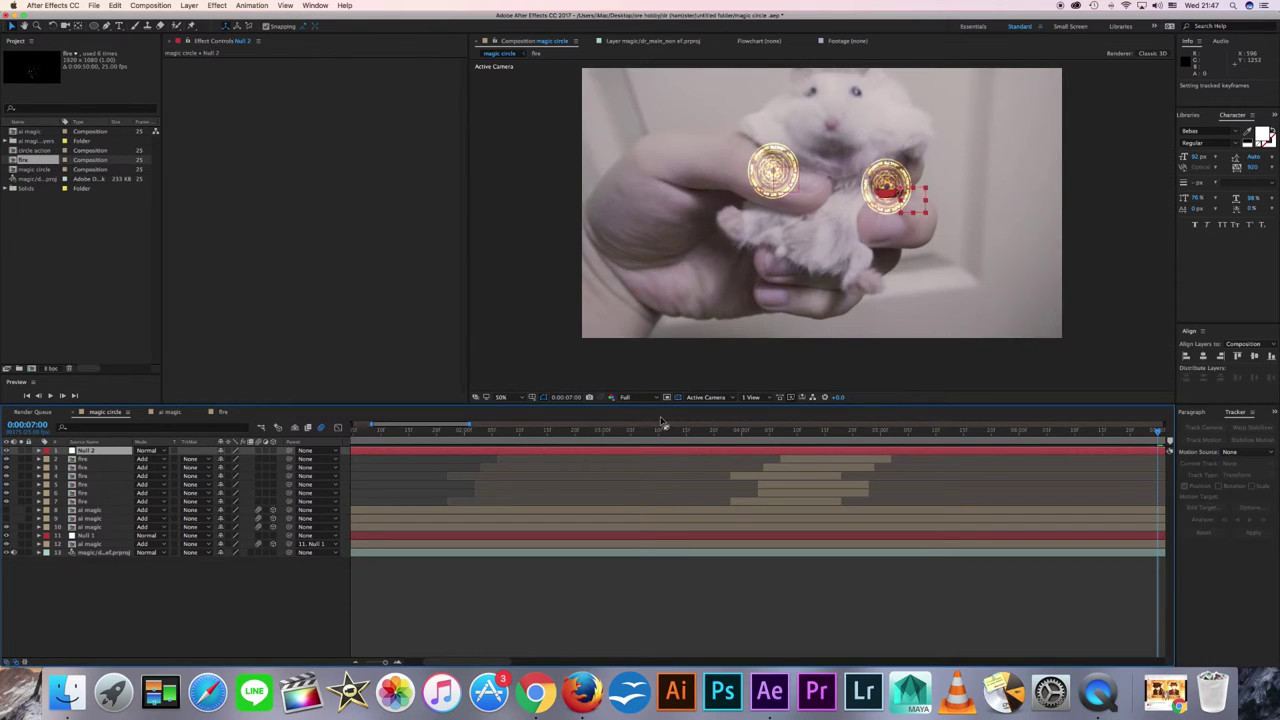
Step: Parent a magic circle layer to Null 2 and move Null 2 down the stack
left_click(318, 527)
left_click(318, 542)
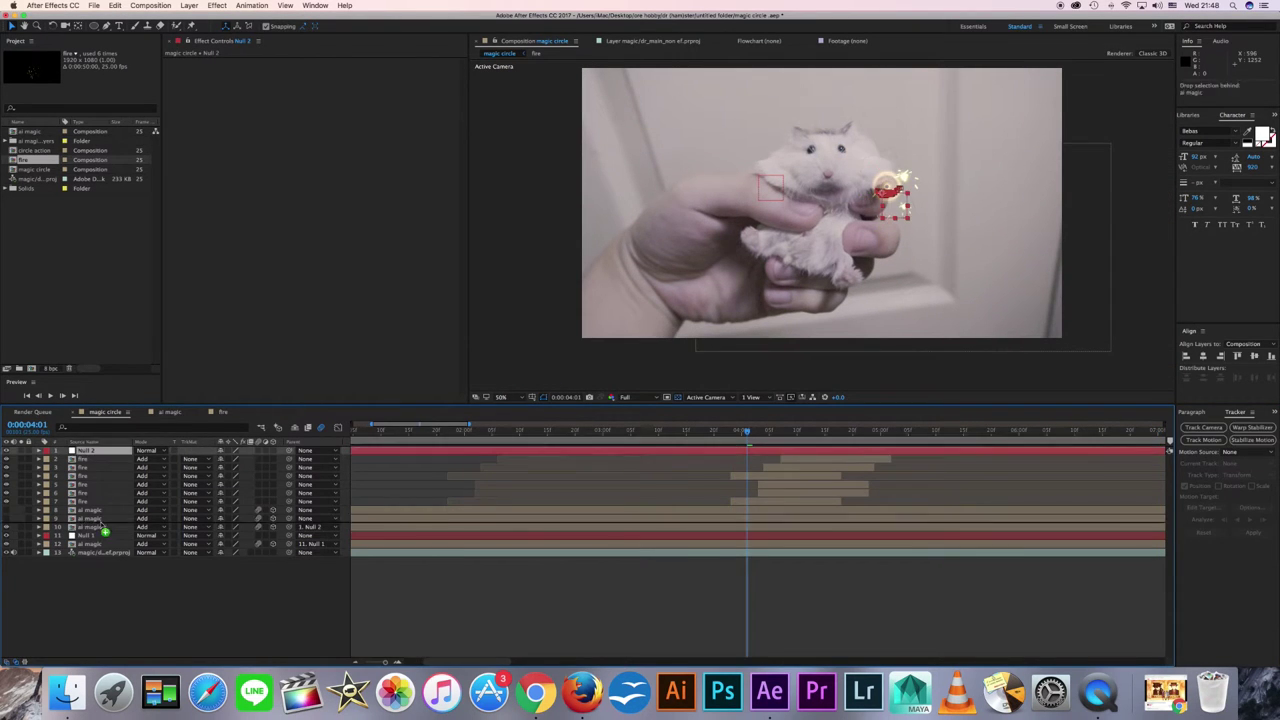
left_click_drag(746, 431, 727, 437)
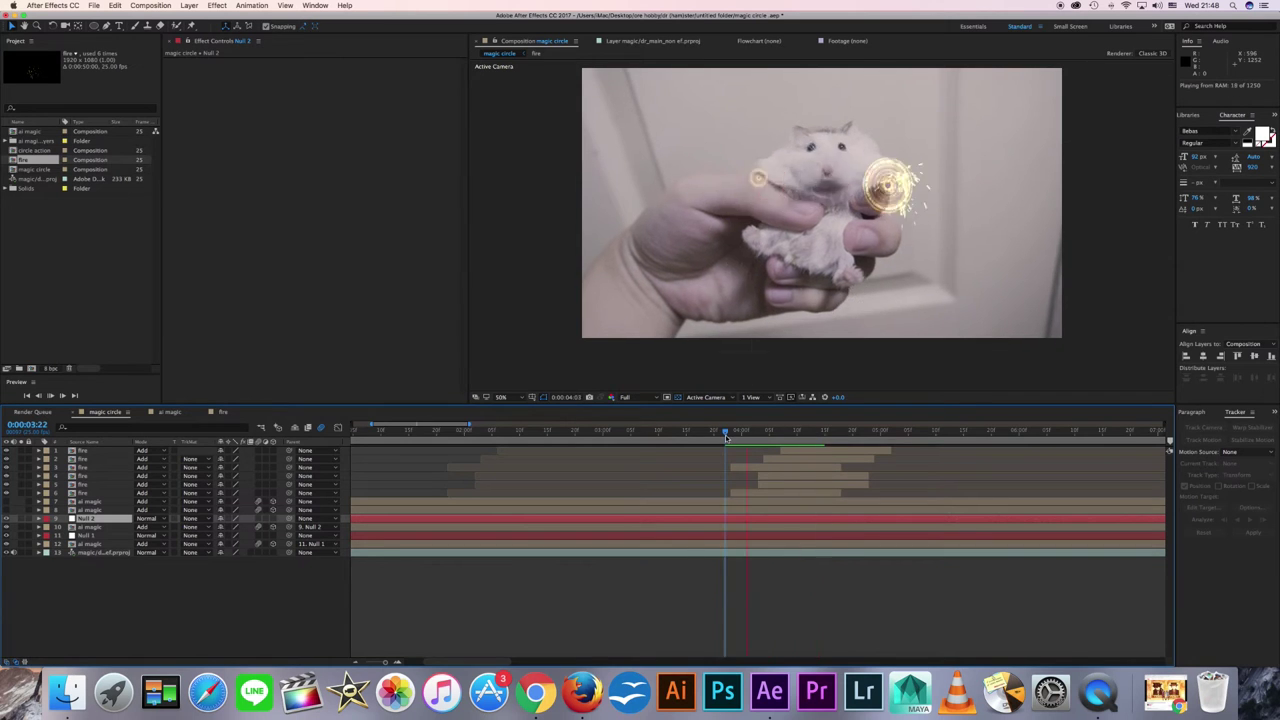
Step: Track the thumb below the hamster forward and apply it to Null 3, moving Null 3 down
double_click(100, 552)
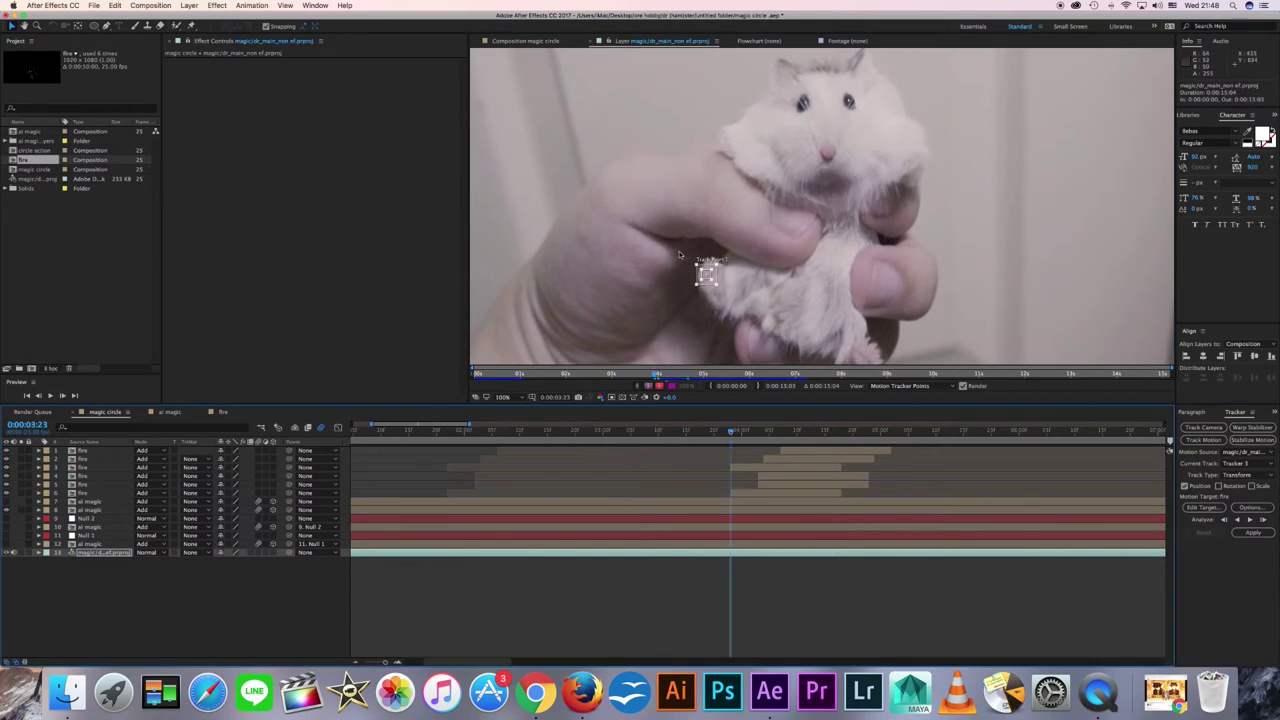
left_click(1248, 520)
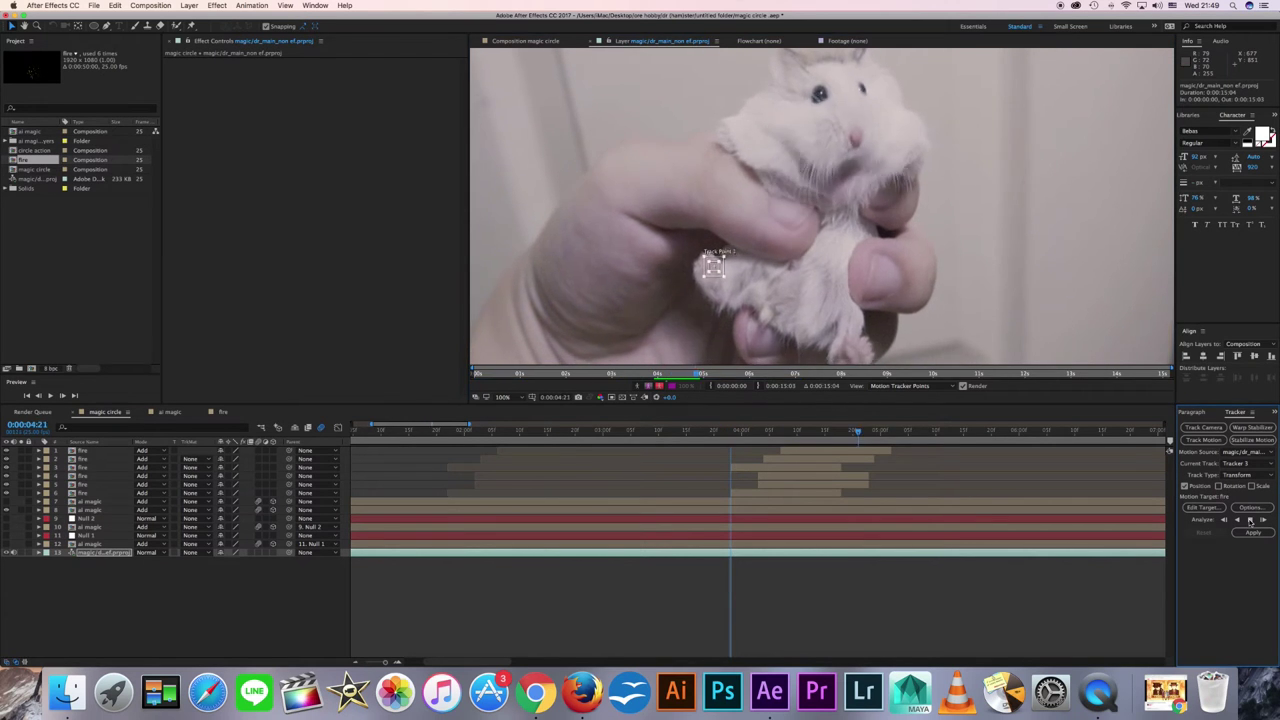
left_click(1204, 508)
left_click(686, 334)
left_click(780, 386)
left_click(1253, 532)
left_click_drag(88, 452, 88, 510)
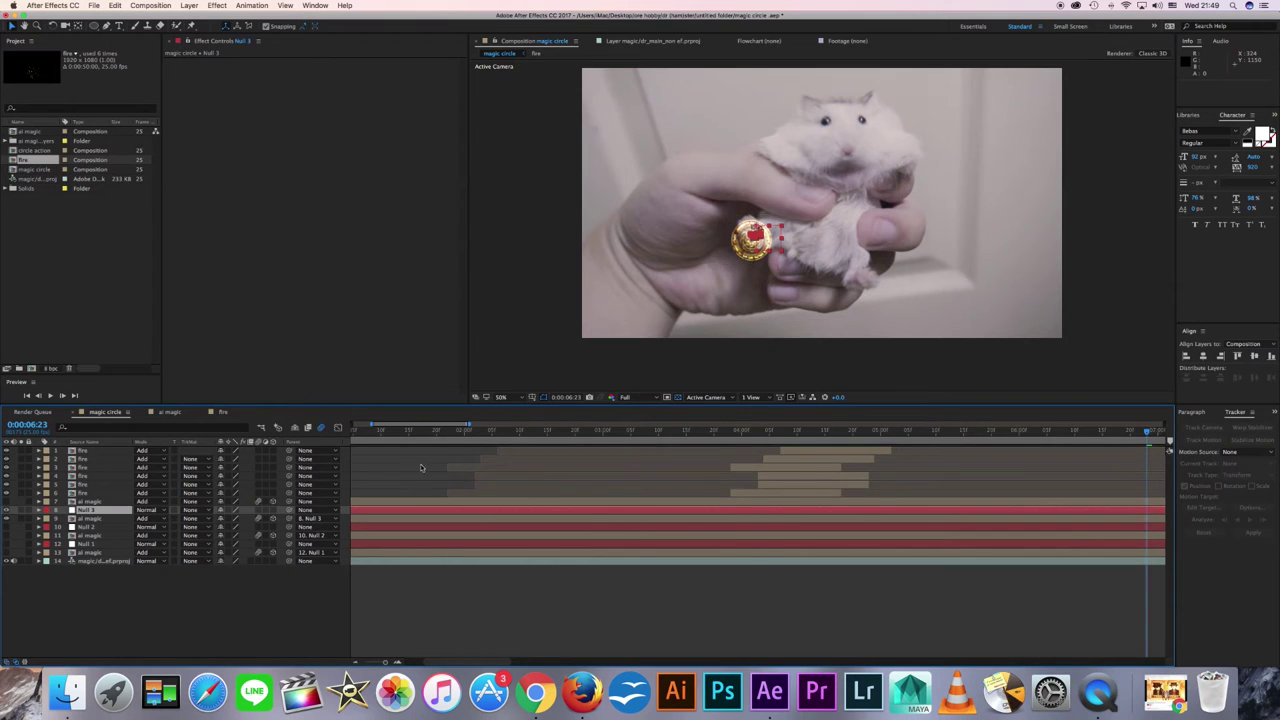
Step: Return to about 0:00:03:24 and open the hamster footage for a fourth track
left_click_drag(766, 433, 756, 433)
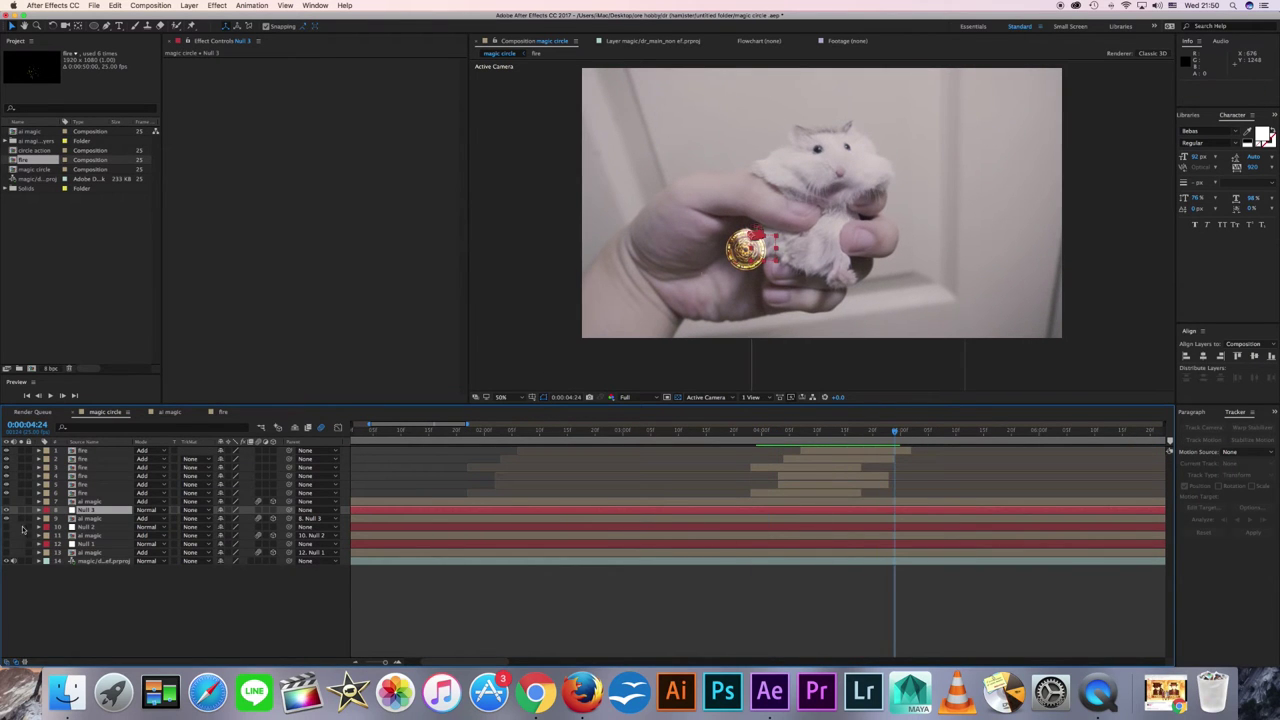
left_click(895, 561)
left_click(1203, 440)
Step: Place the track point on the hamster's lower-right fingertip and analyze it forward through the clip
scroll(868, 305, "up", 4)
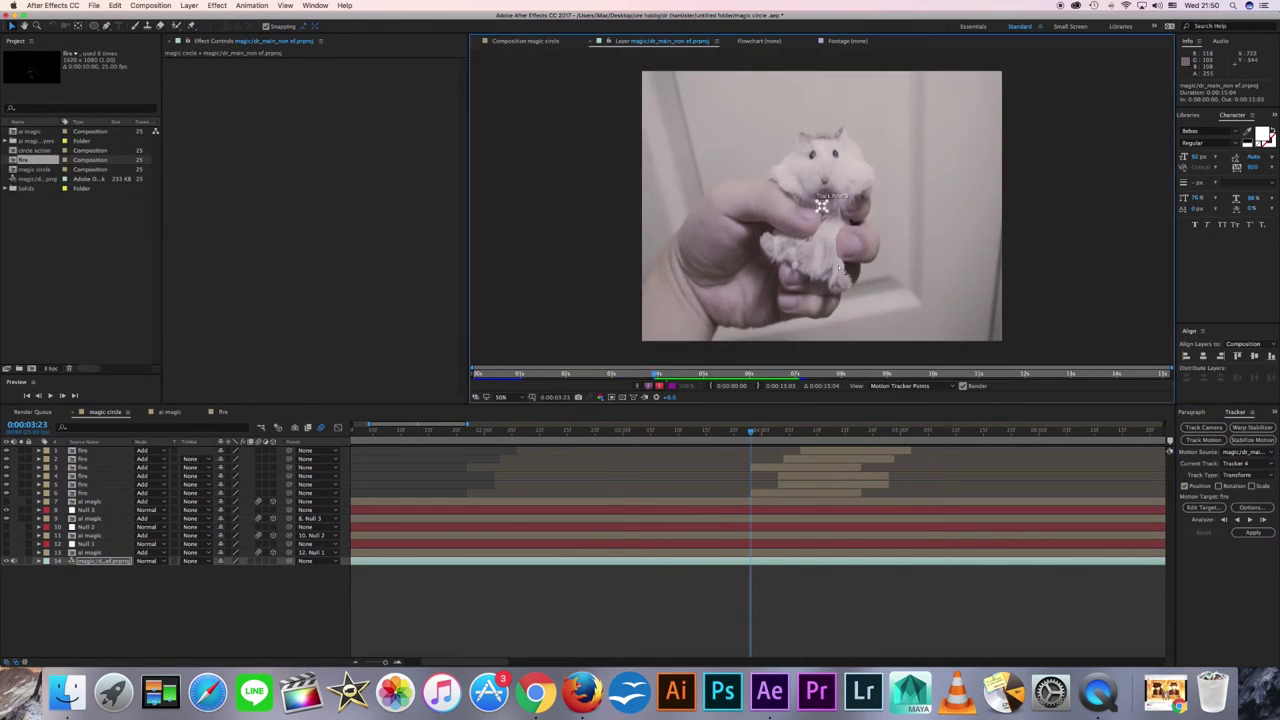
left_click(681, 128)
left_click_drag(681, 128, 795, 309)
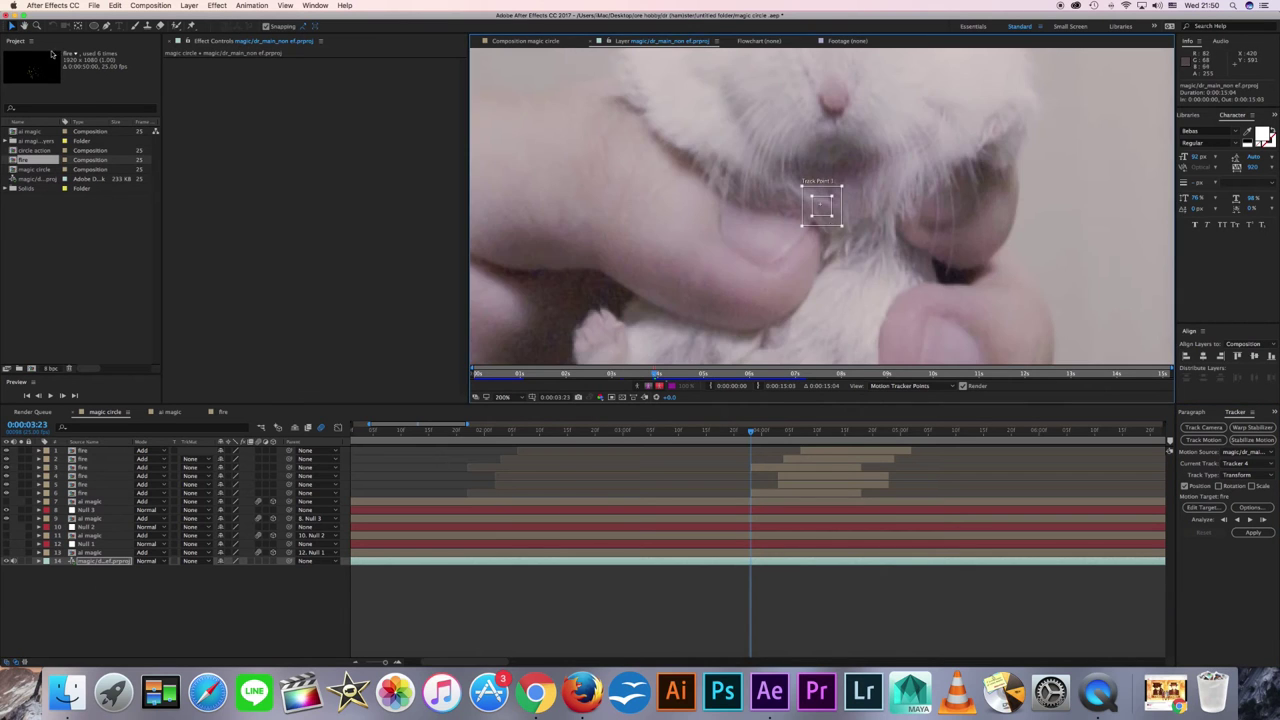
key("alt+Page_Down")
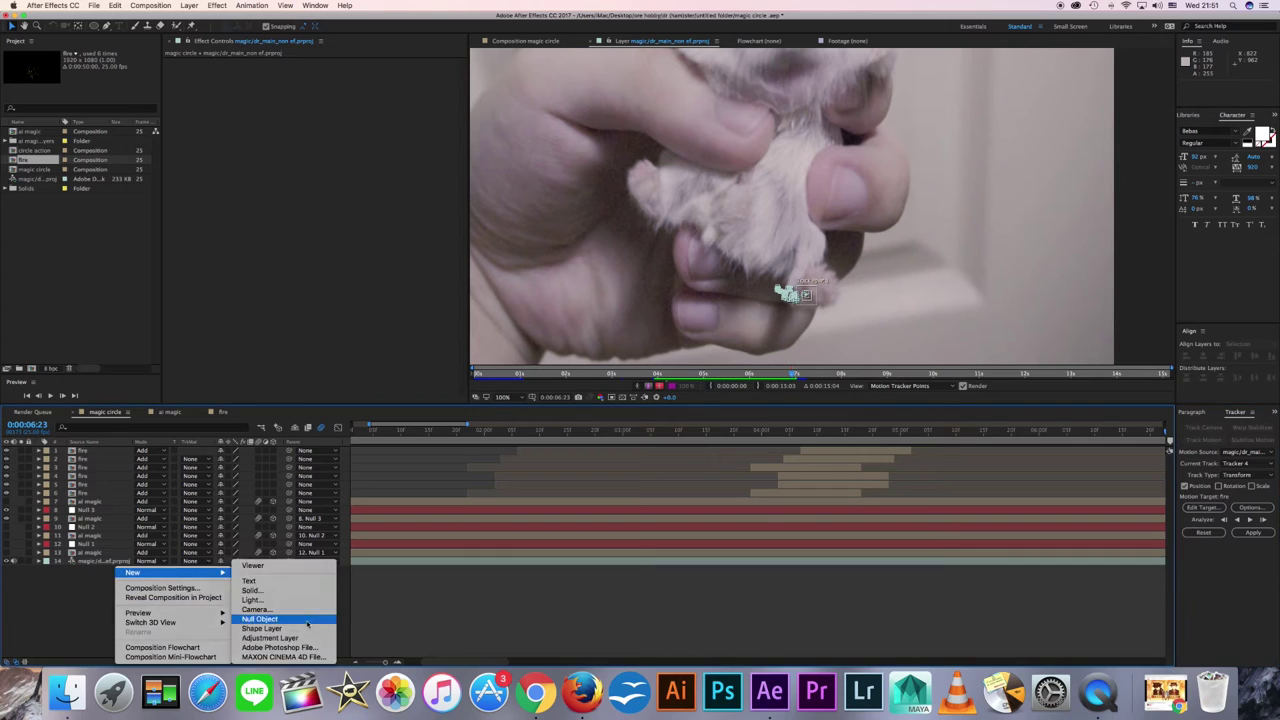
Step: Parent the fourth ai magic circle to Null 4 and preview all four tracked circles from about 3:22
left_click_drag(90, 450, 100, 505)
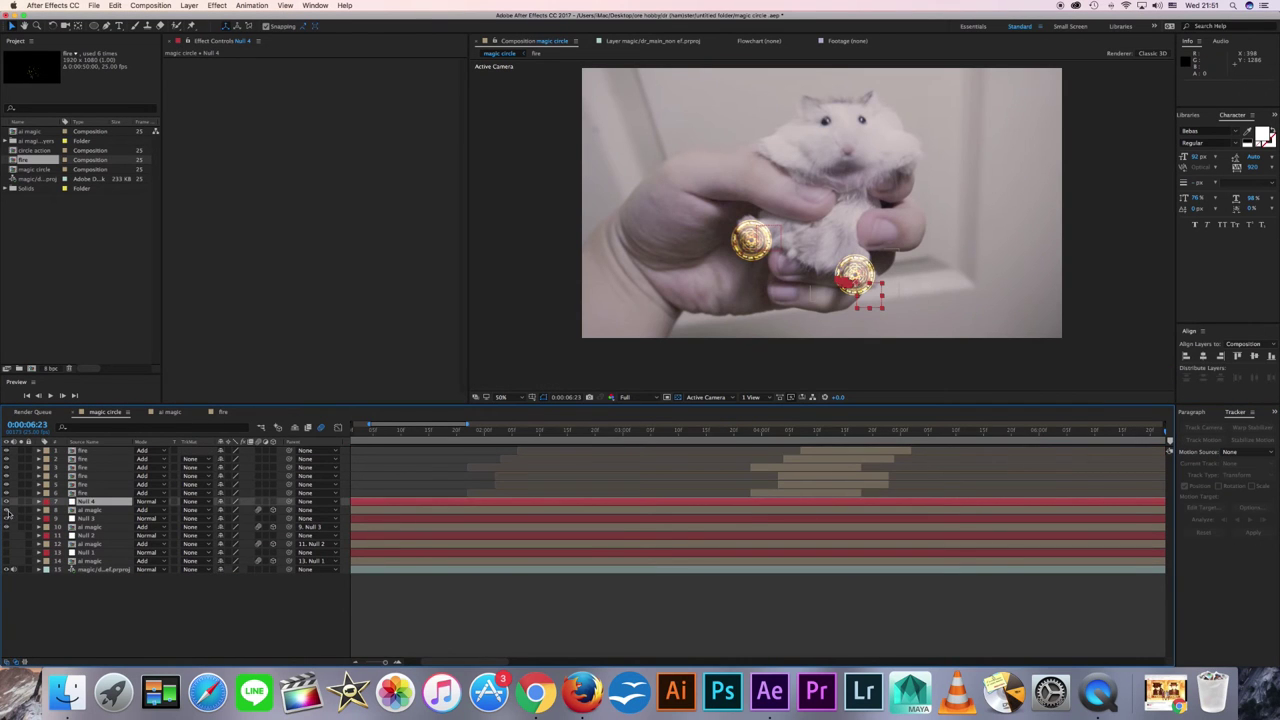
left_click(110, 510)
left_click(305, 510)
left_click(320, 582)
left_click(745, 433)
key("space")
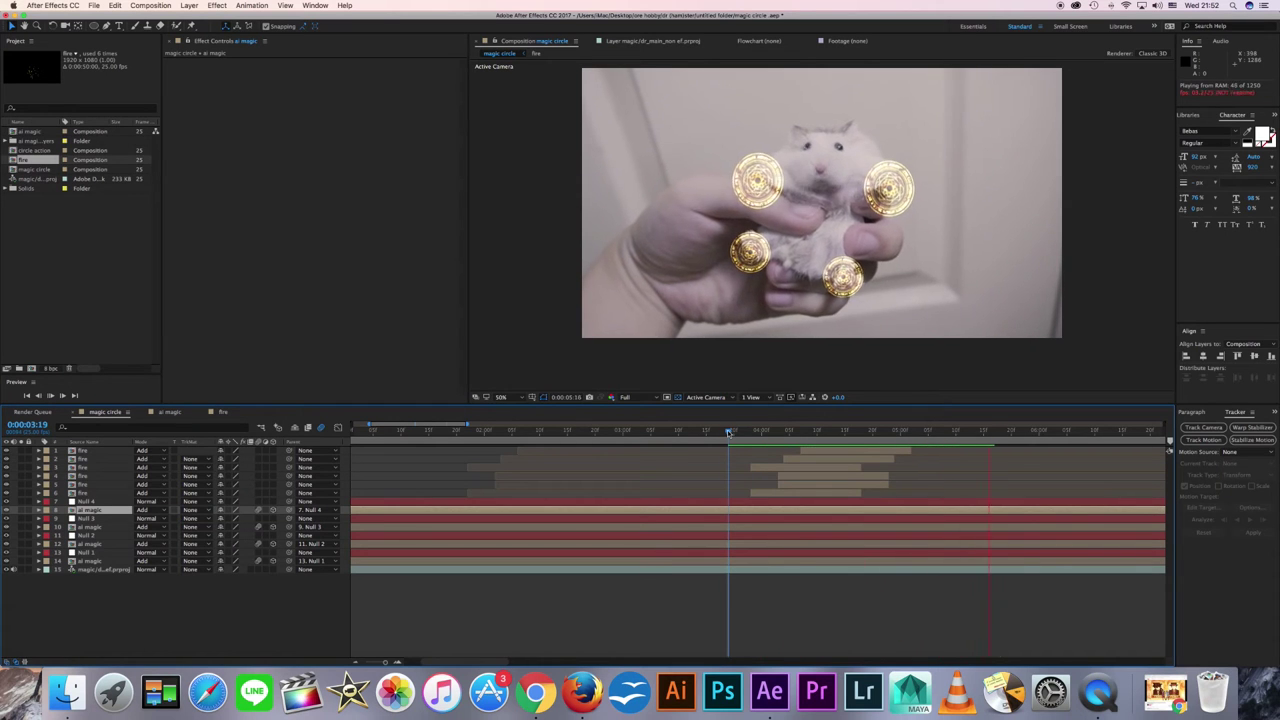
Step: Select every layer, precompose them into 'spell master', and play back a preview
left_click_drag(728, 432, 733, 434)
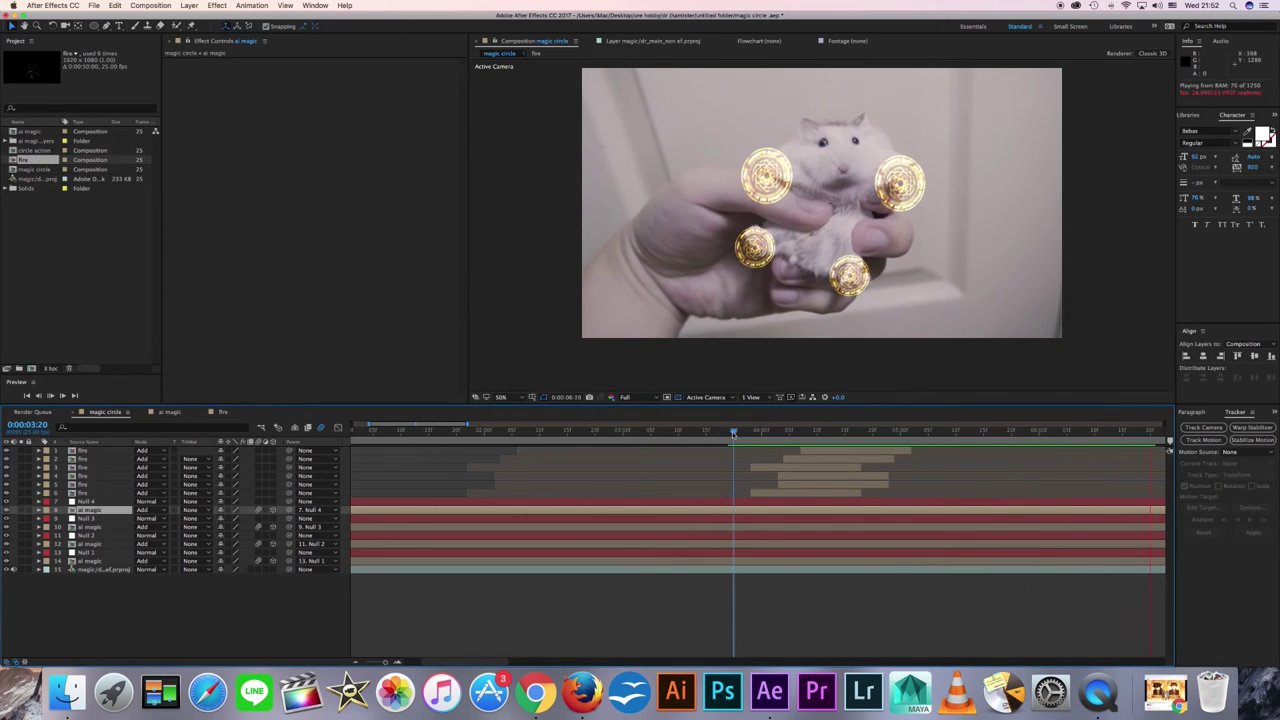
left_click_drag(461, 665, 415, 665)
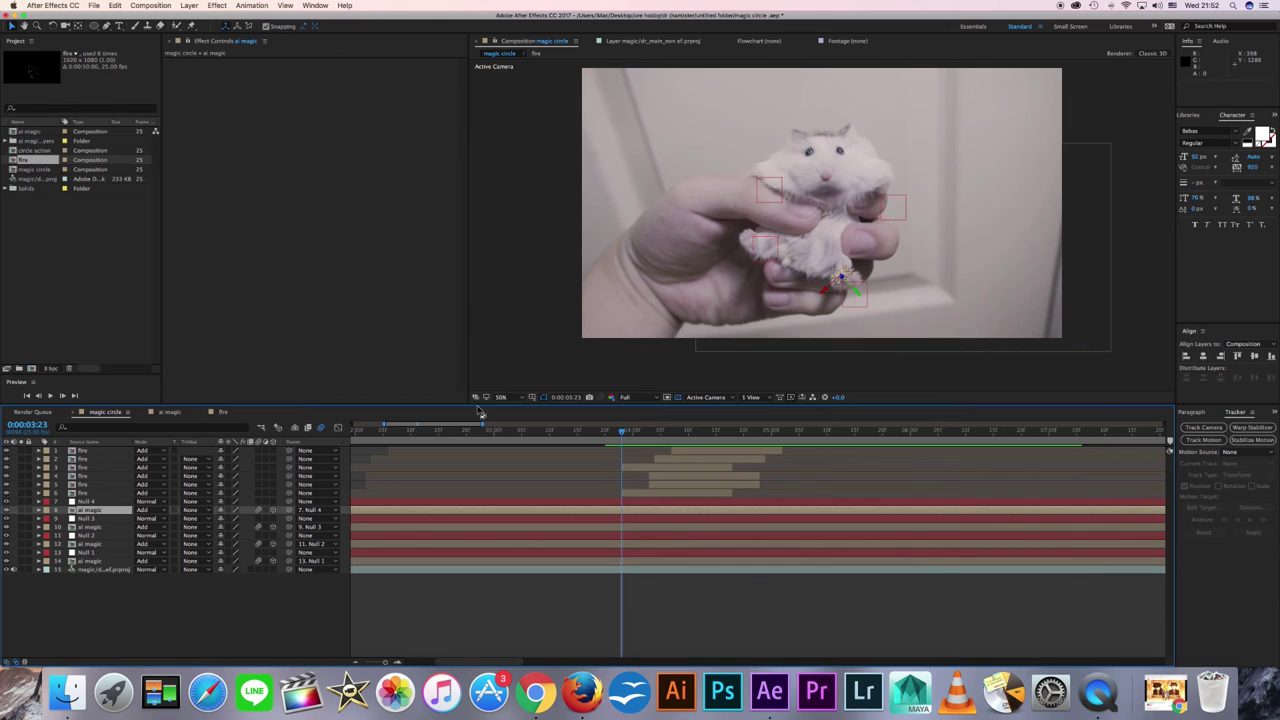
key("super+a")
right_click(113, 463)
left_click(140, 560)
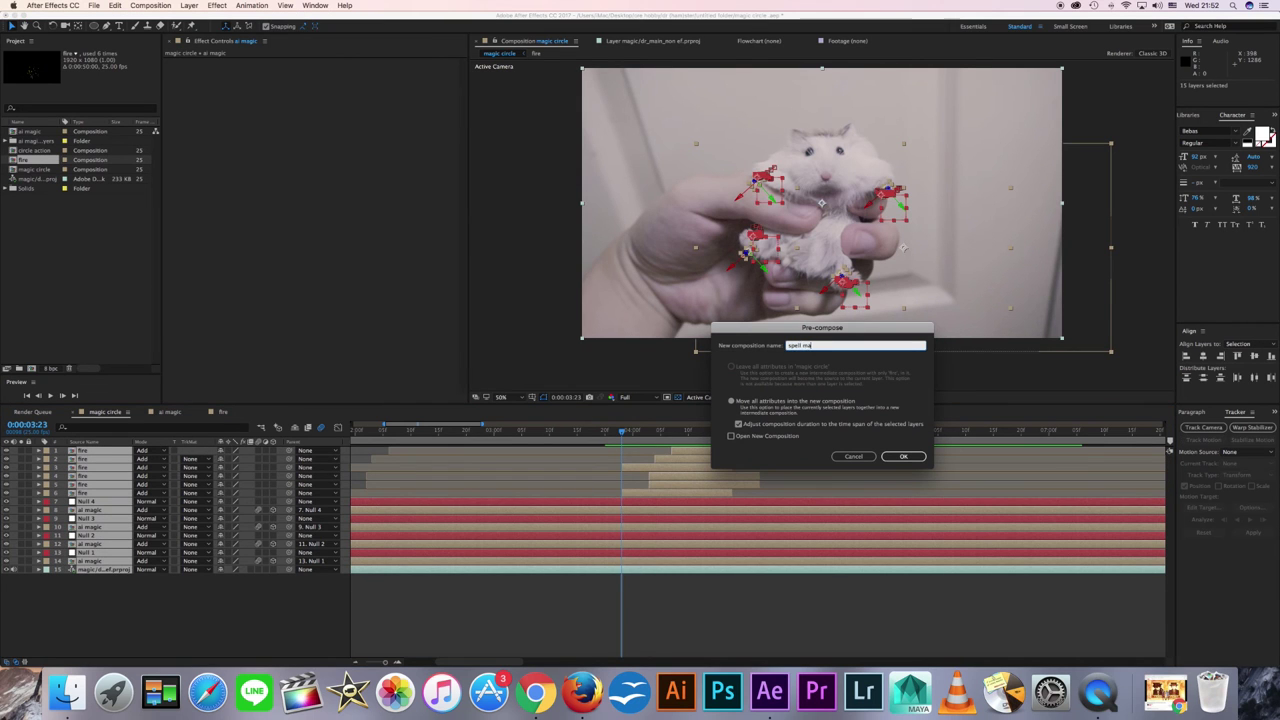
type("ster")
key("Return")
key("space")
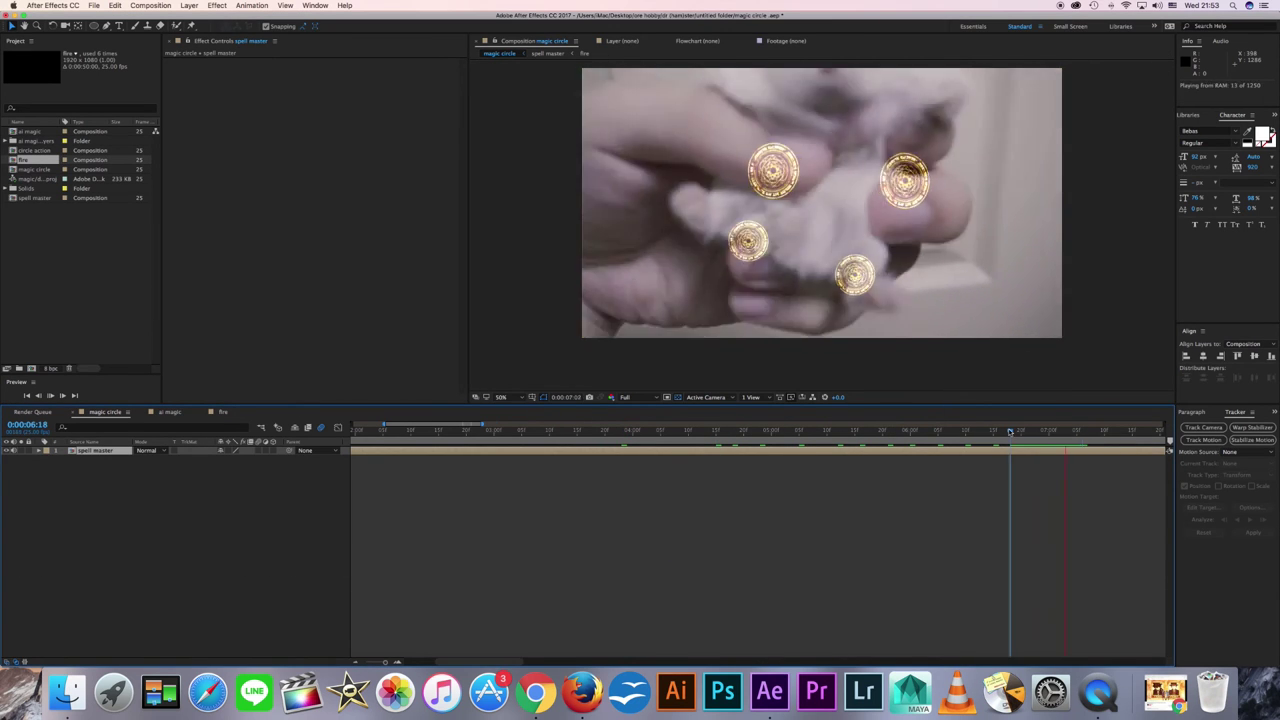
key("space")
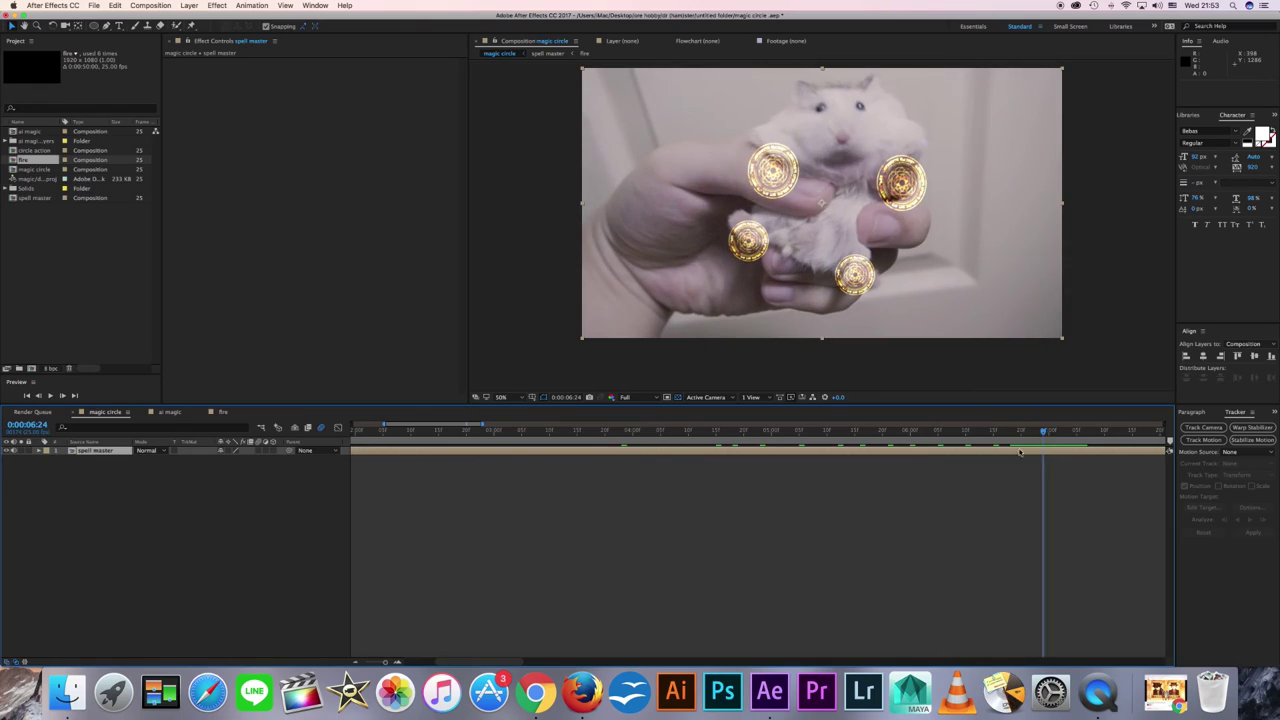